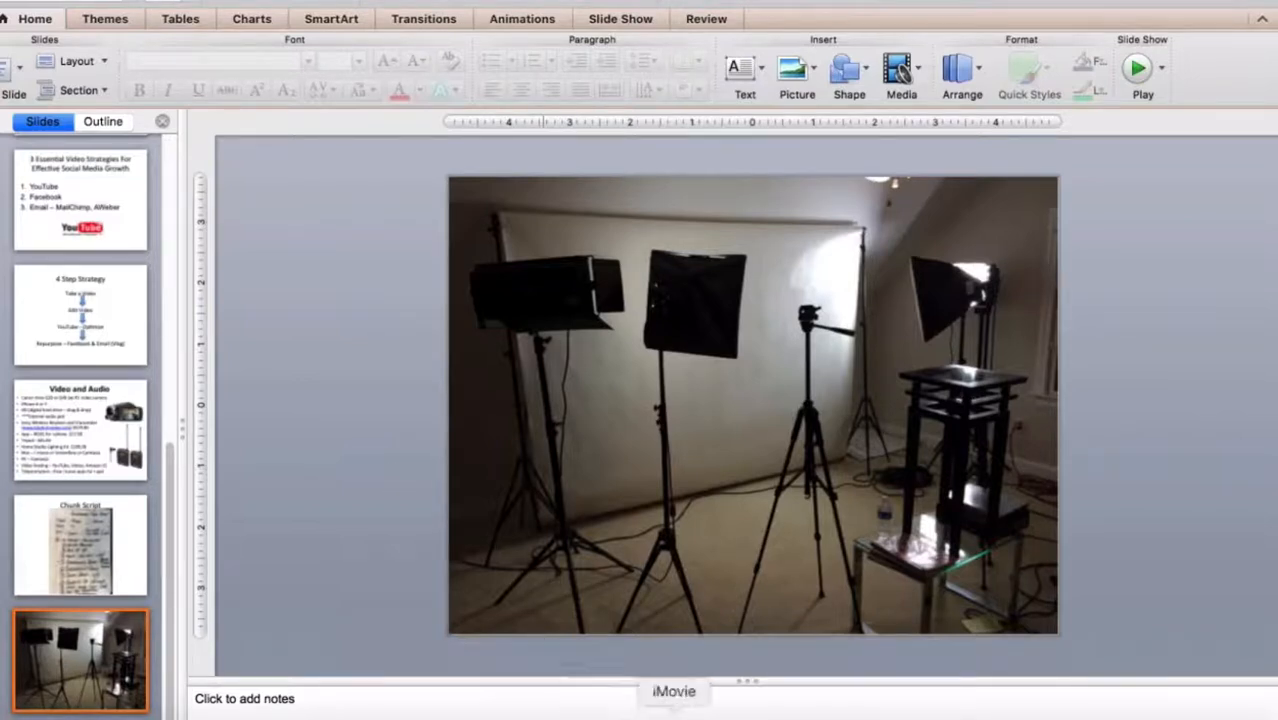
Step: Switch to iMovie and open its media import window, quitting the Photos app that covers it
click(673, 712)
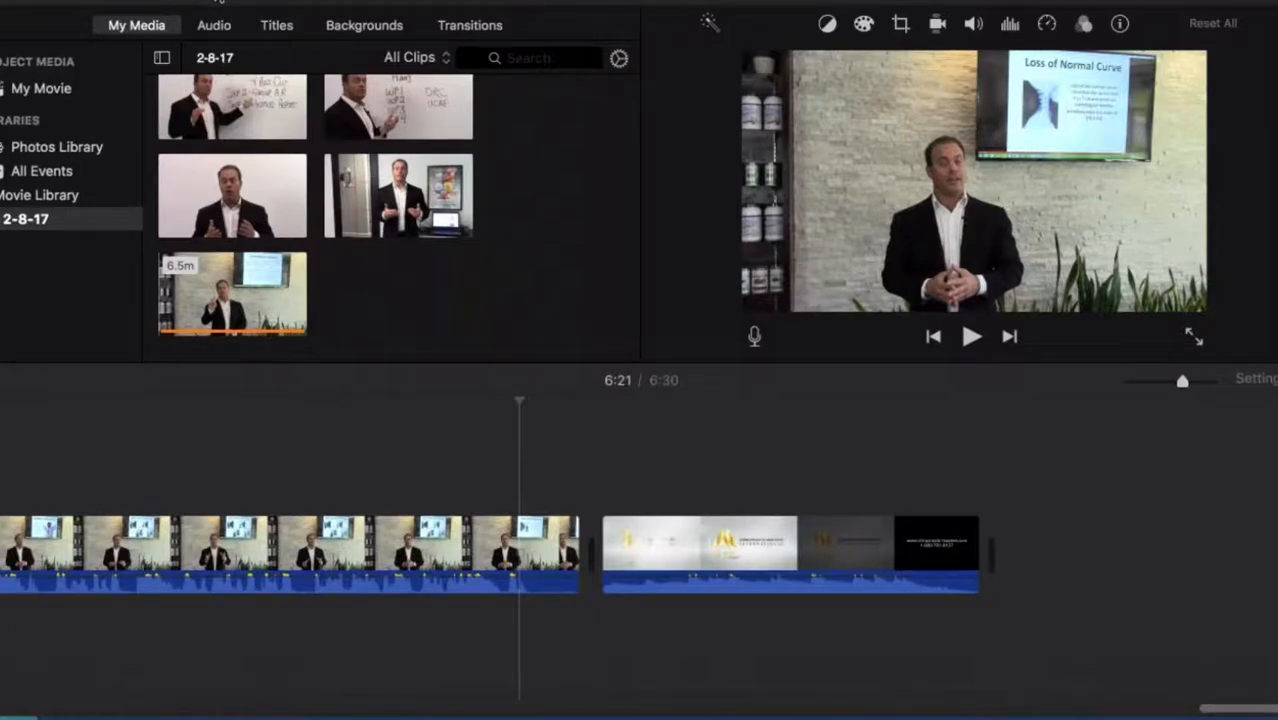
click(219, 1)
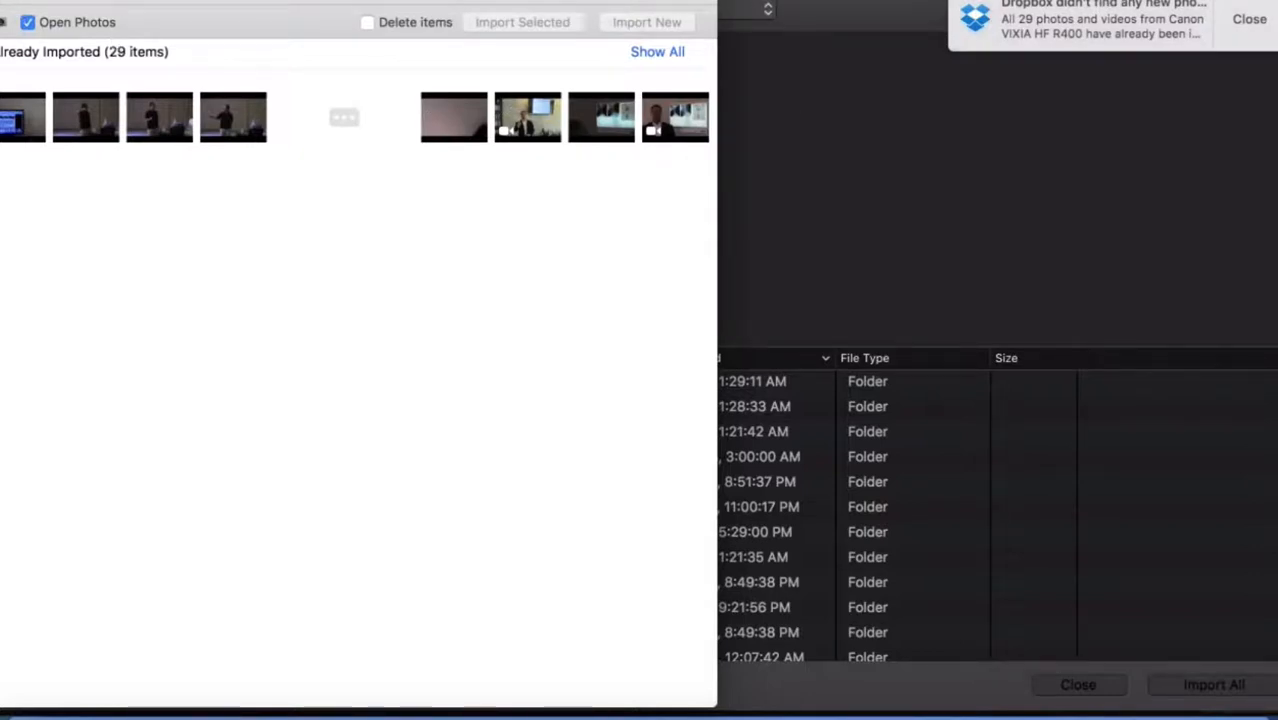
key(super+q)
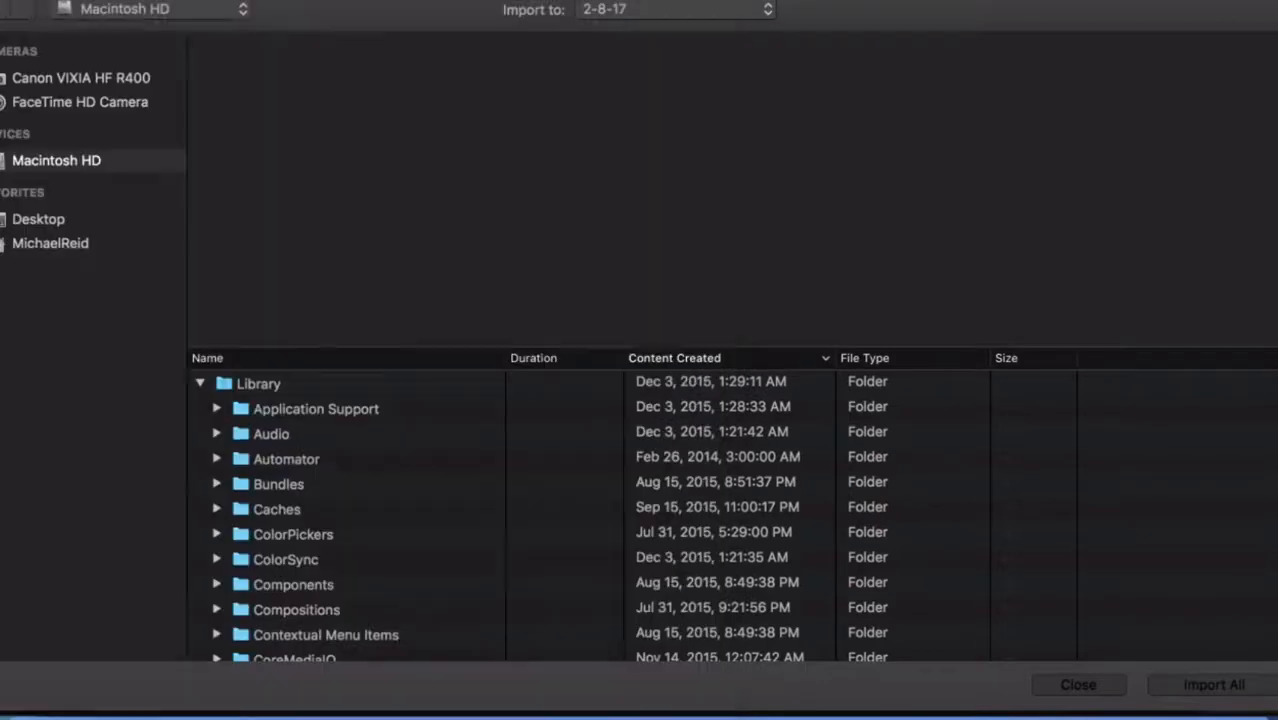
Step: Try to import the Apr 8, 2017 video from the Canon VIXIA HF R400 camera into the 2-8-17 event
click(119, 78)
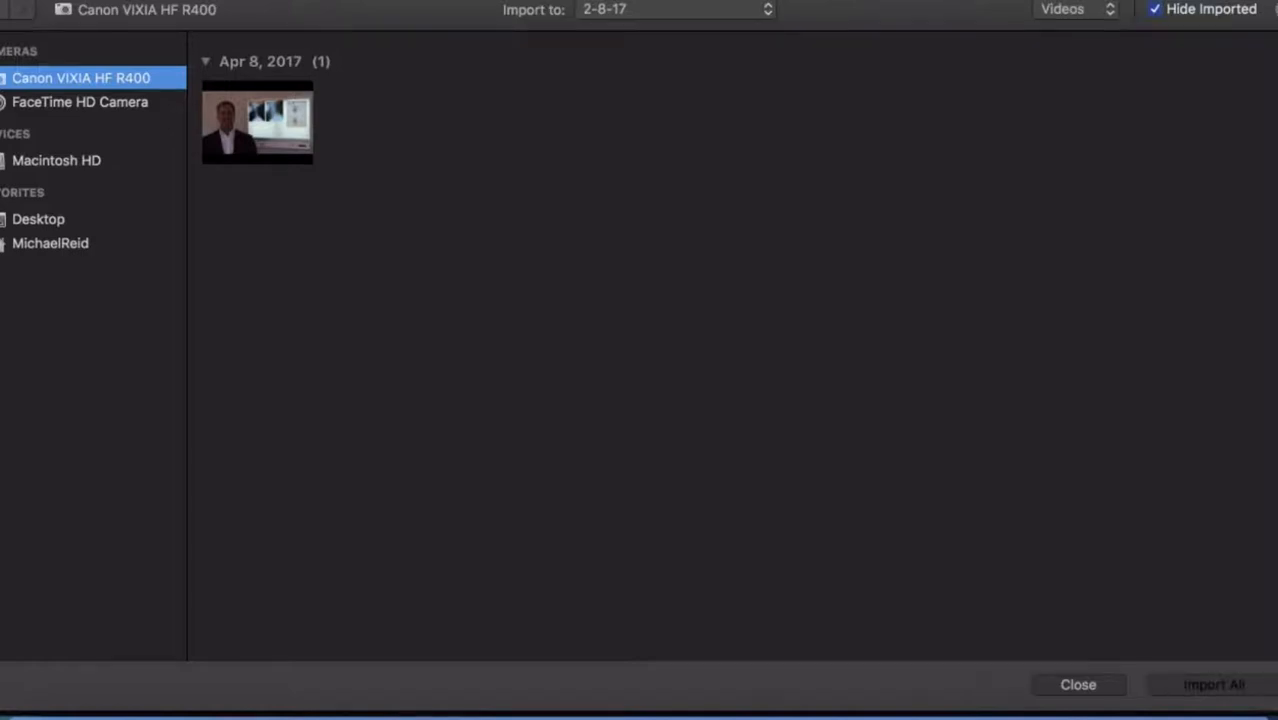
click(282, 159)
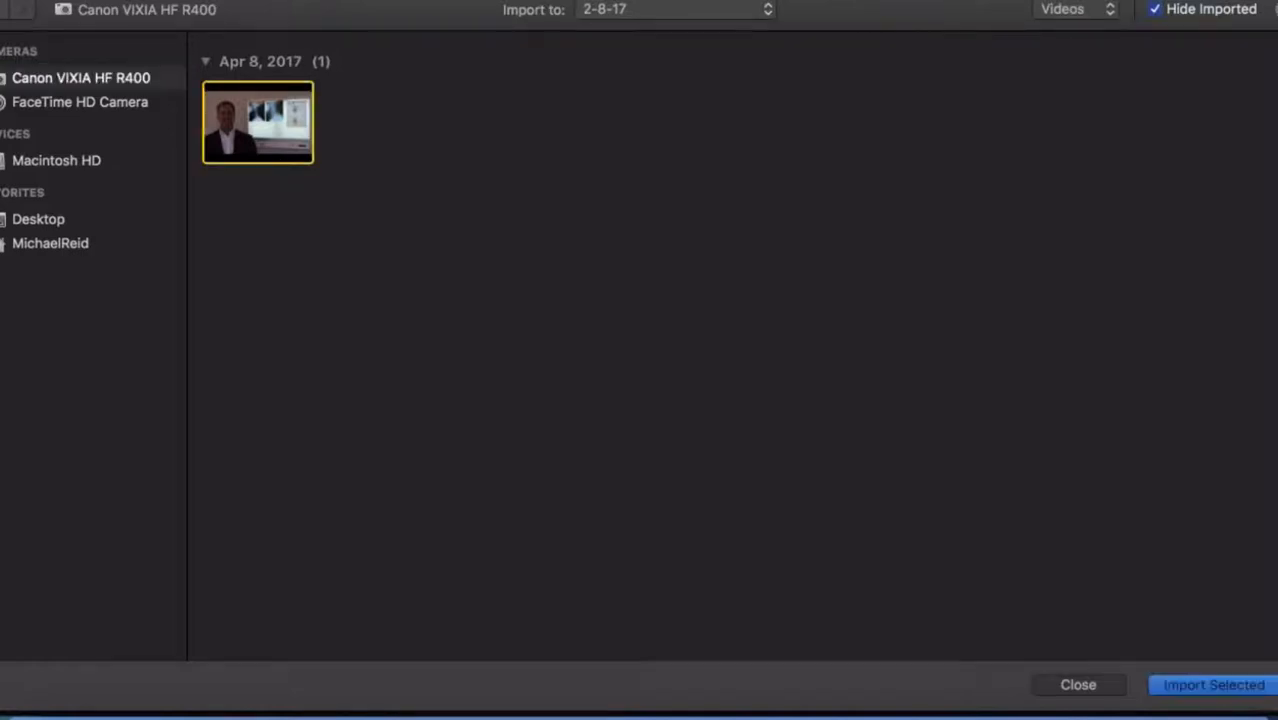
click(1236, 685)
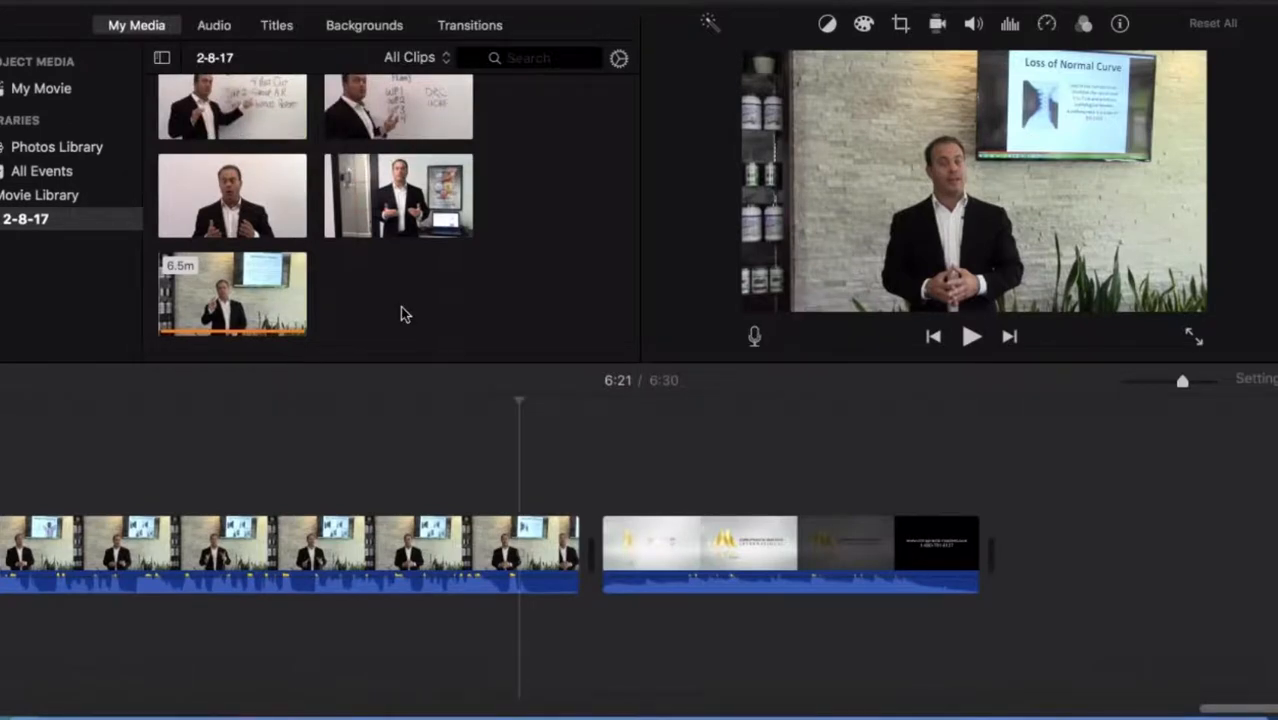
Step: Look through the clips in the 2-8-17 event and dismiss the camera import alert
scroll(473, 283, up, 3)
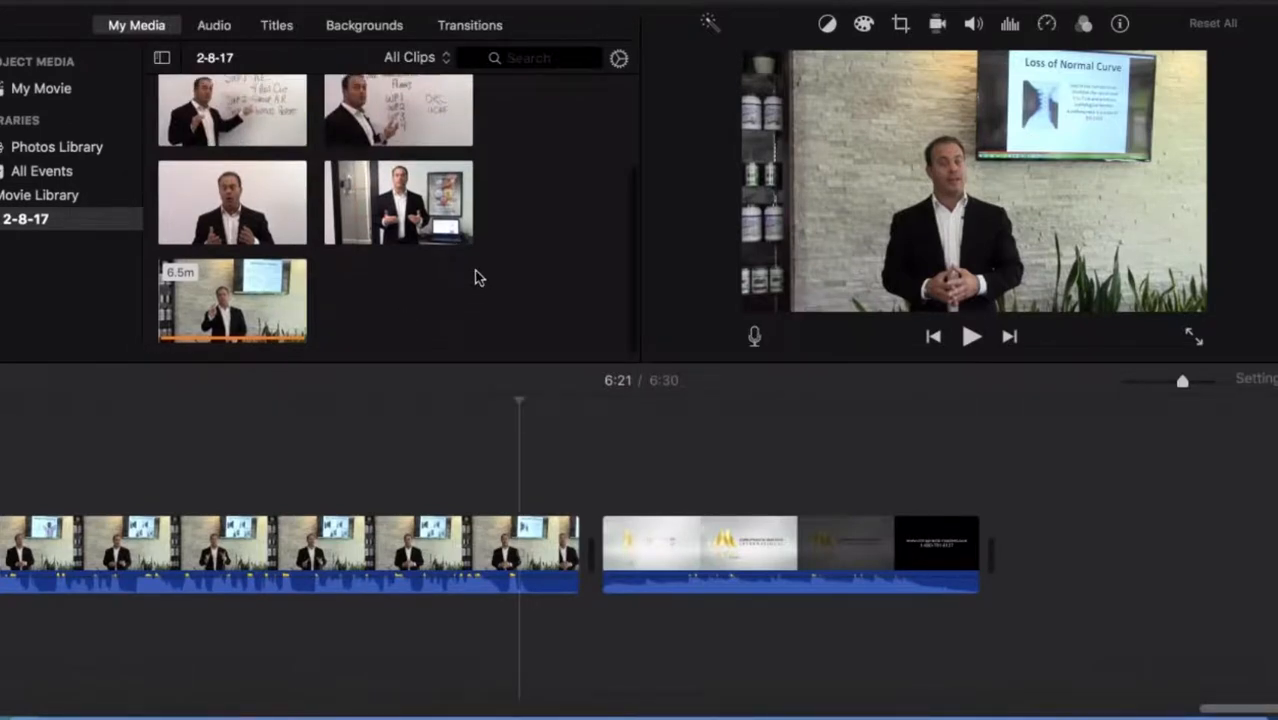
scroll(475, 278, up, 4)
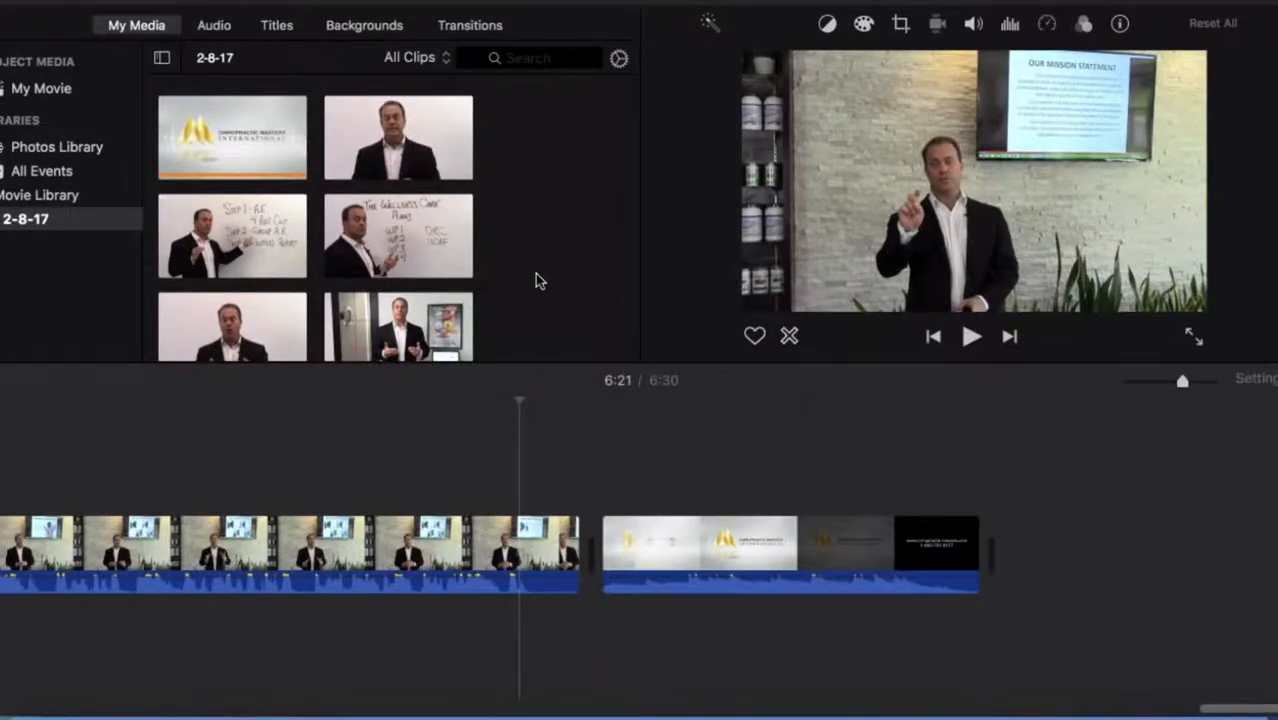
scroll(535, 278, down, 3)
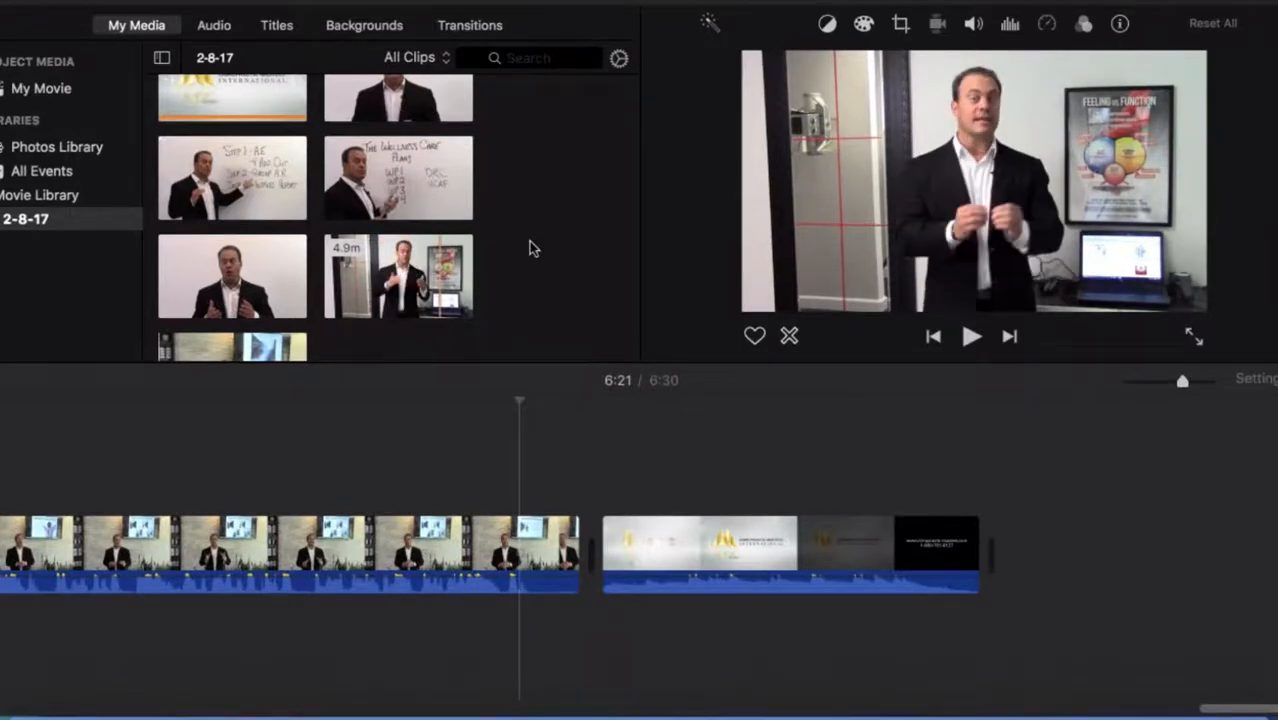
scroll(551, 245, down, 3)
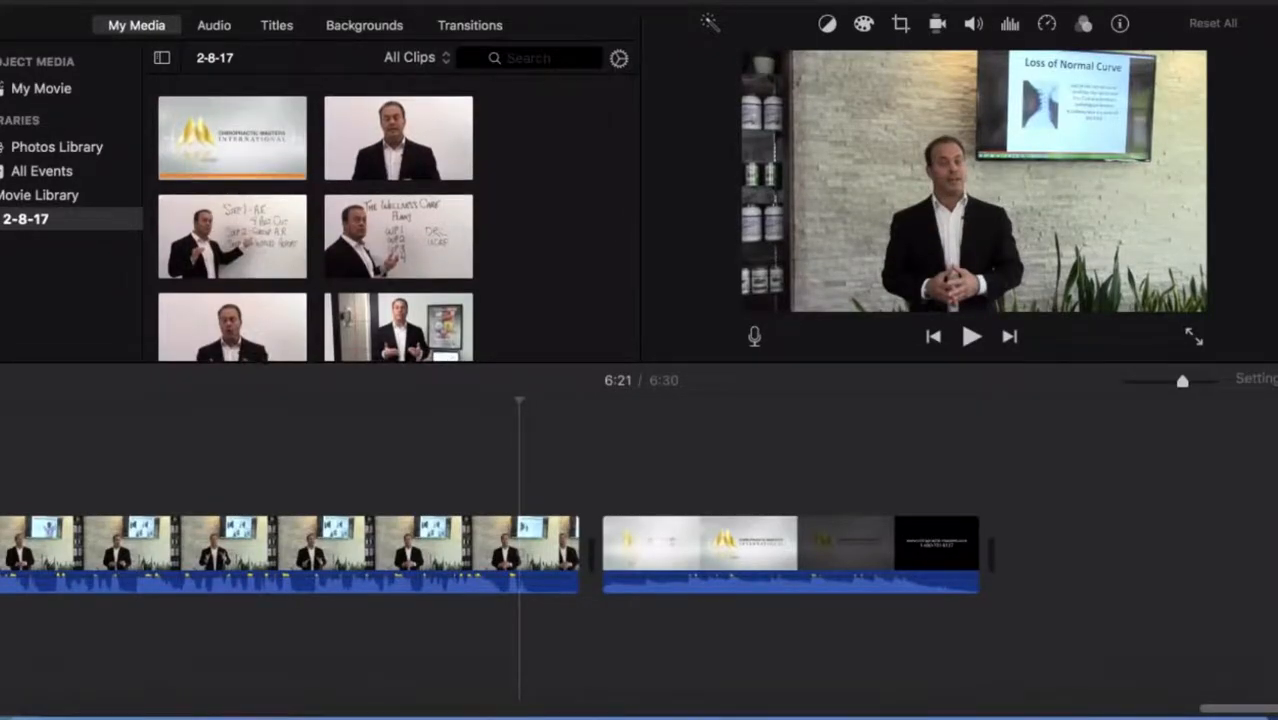
scroll(315, 217, down, 3)
scroll(315, 217, down, 2)
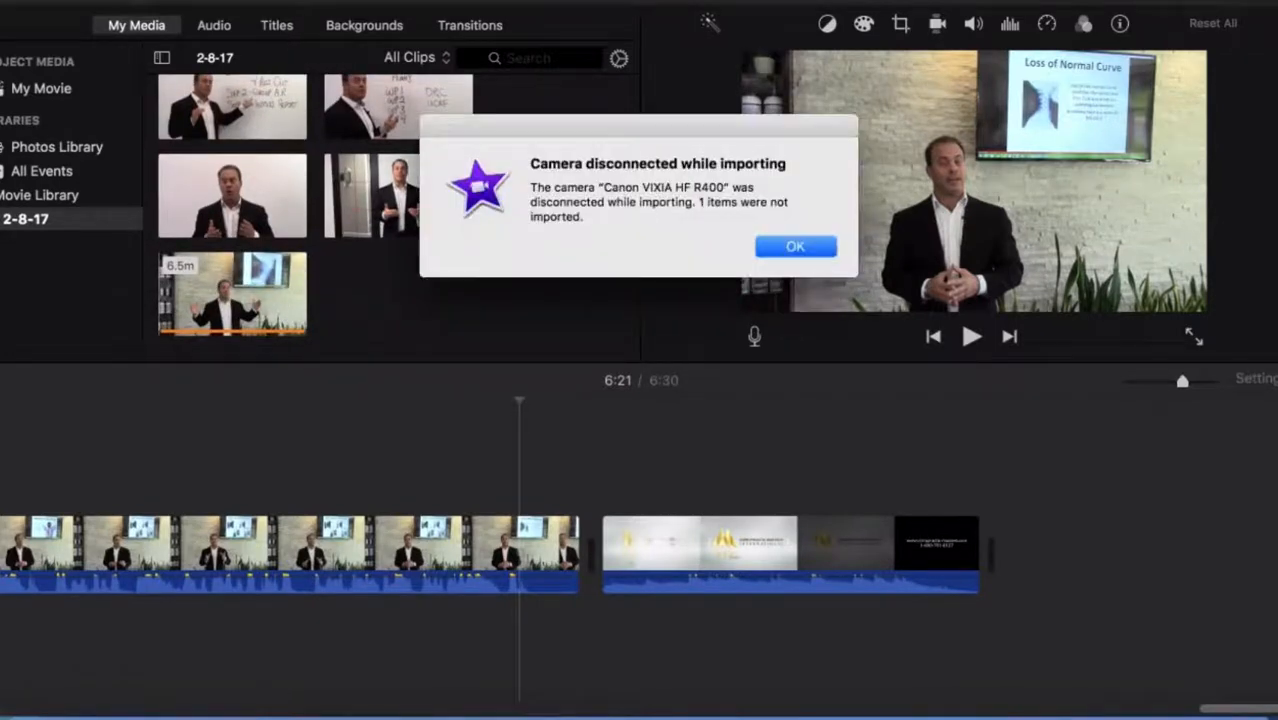
key(Return)
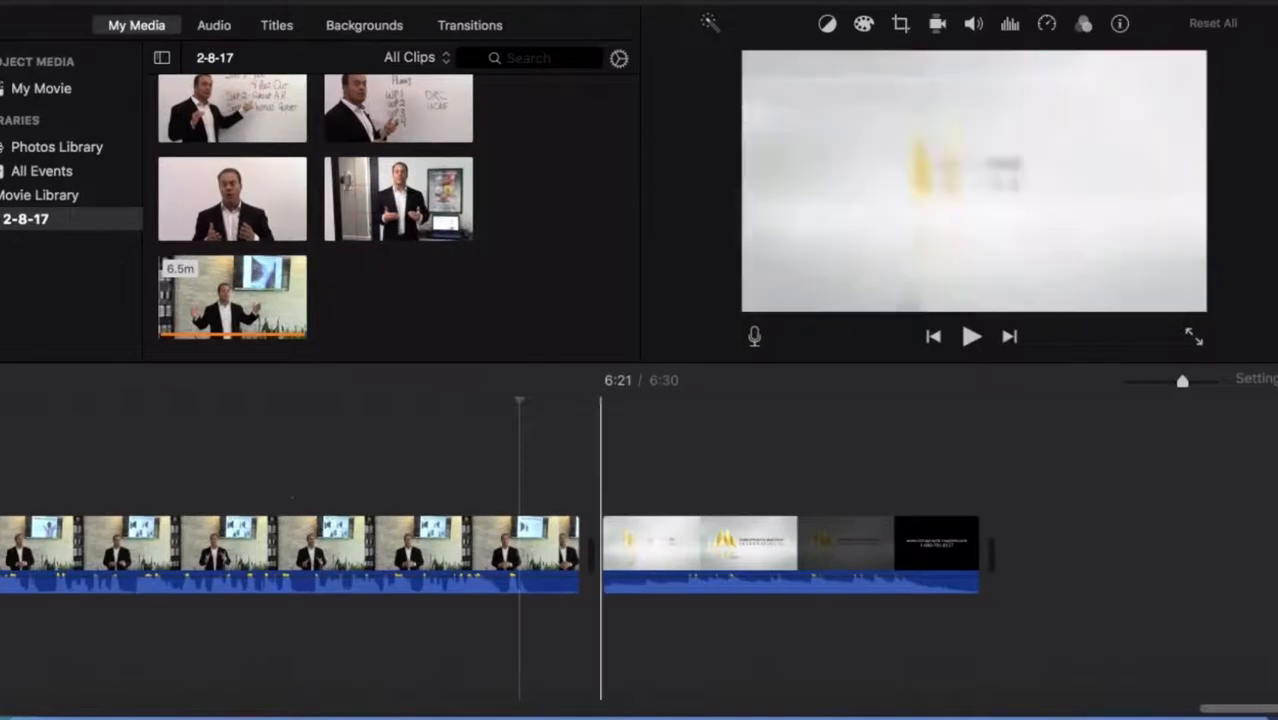
Step: Add the 6.5-minute clip from the 2-8-17 event to the end of the movie
scroll(433, 480, left, 3)
scroll(433, 545, left, 15)
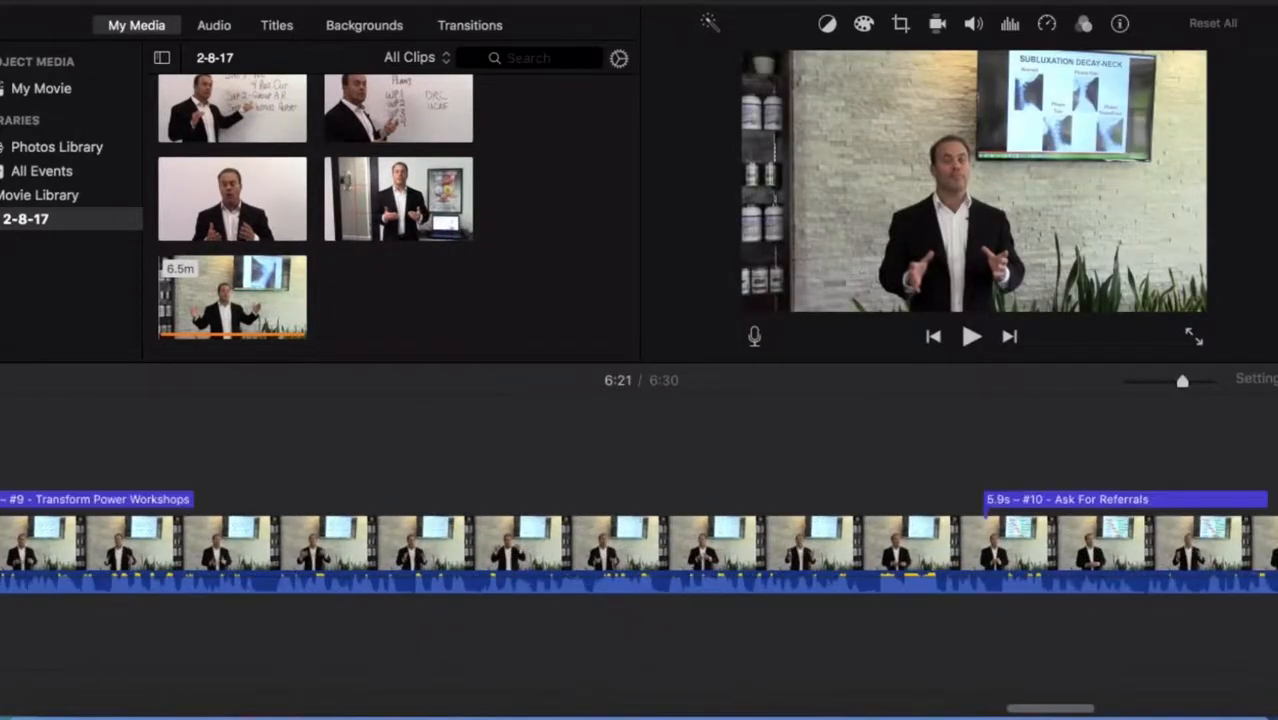
scroll(293, 545, left, 8)
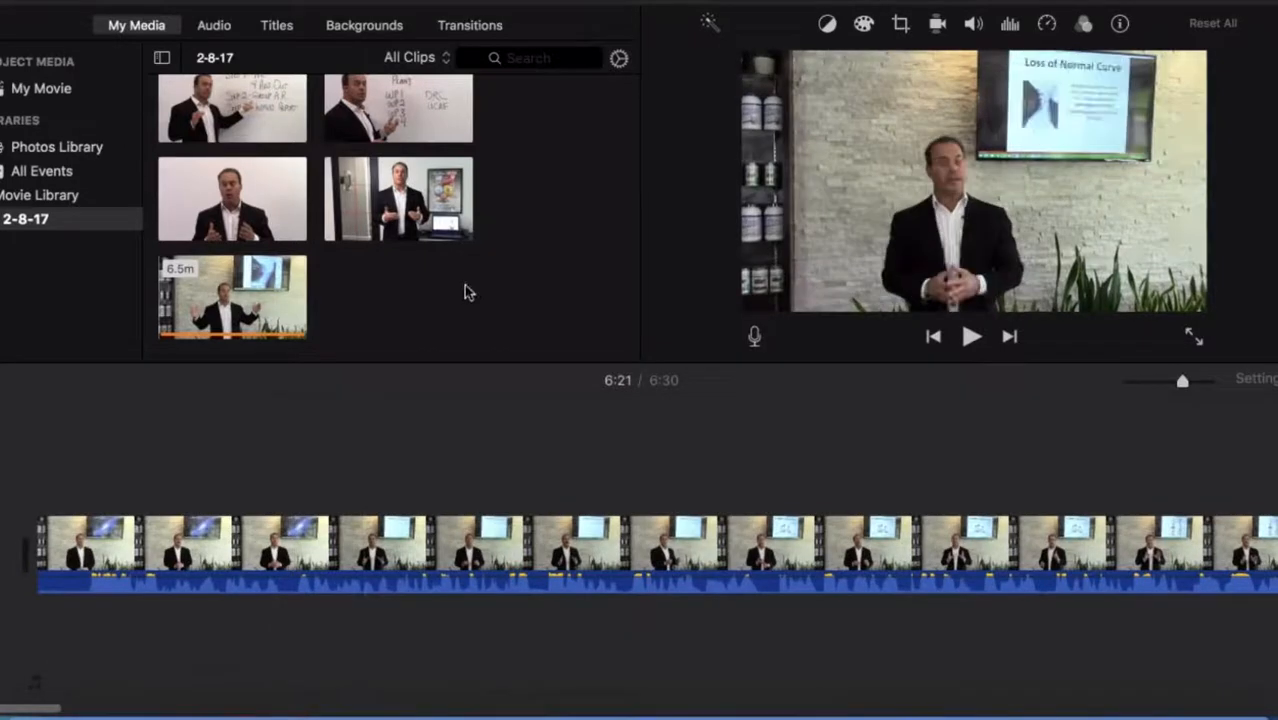
click(290, 322)
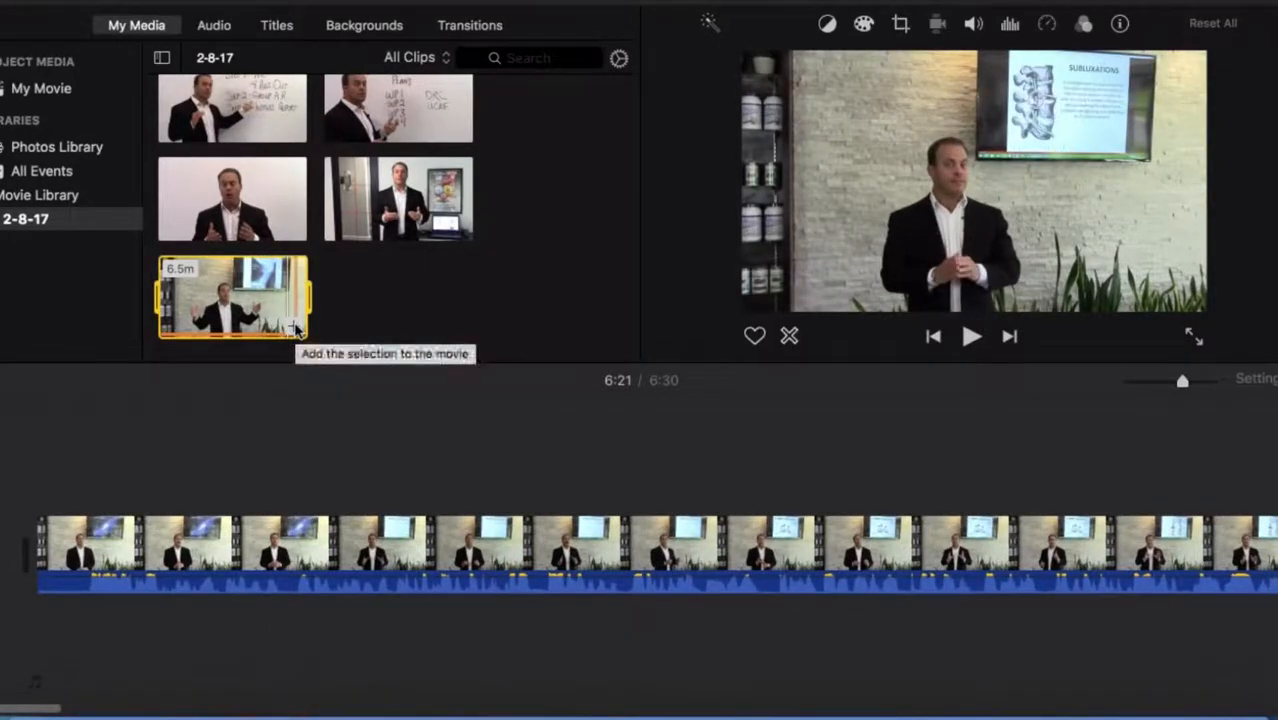
click(295, 327)
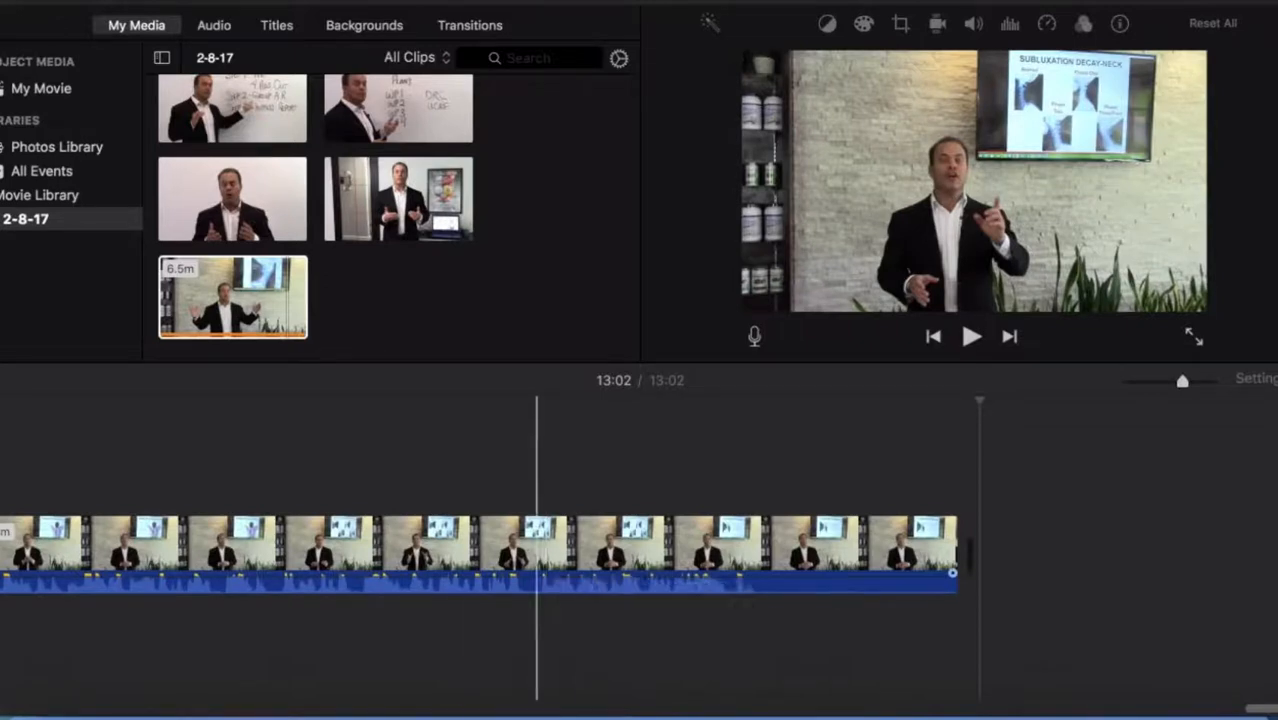
Step: Delete the newly added 6.5-minute clip from the end of the timeline
right_click(471, 550)
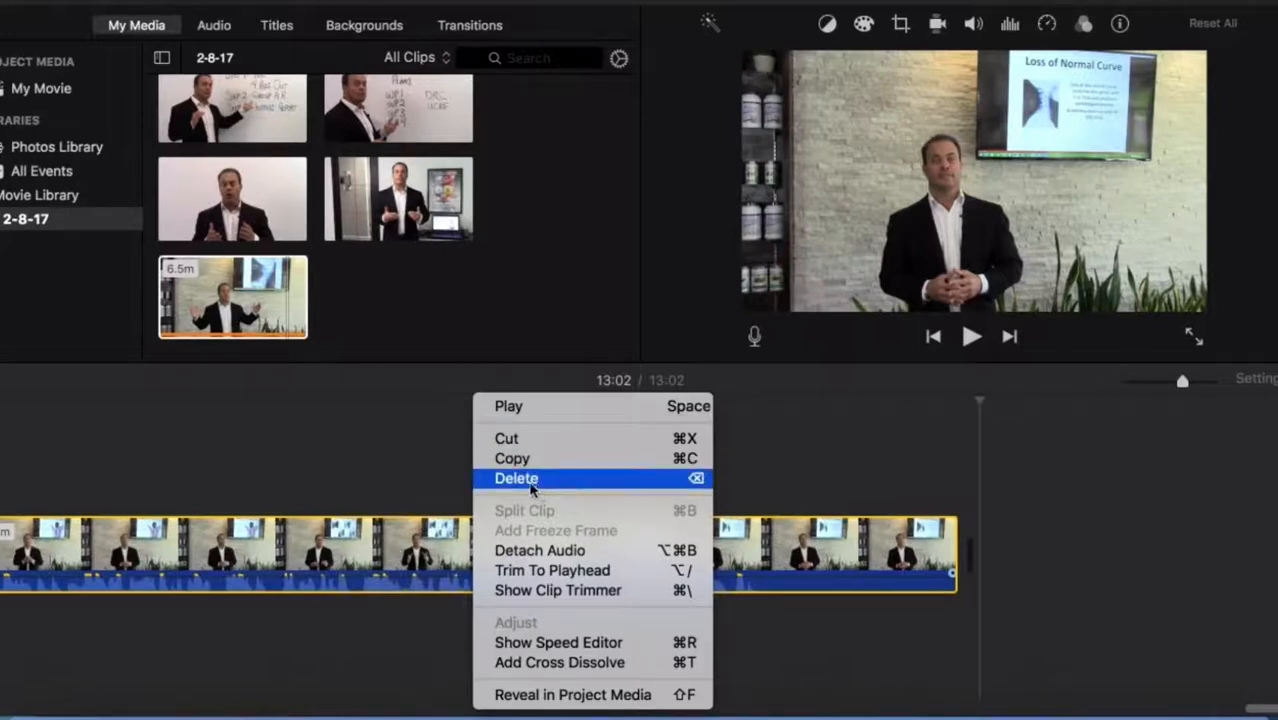
click(772, 560)
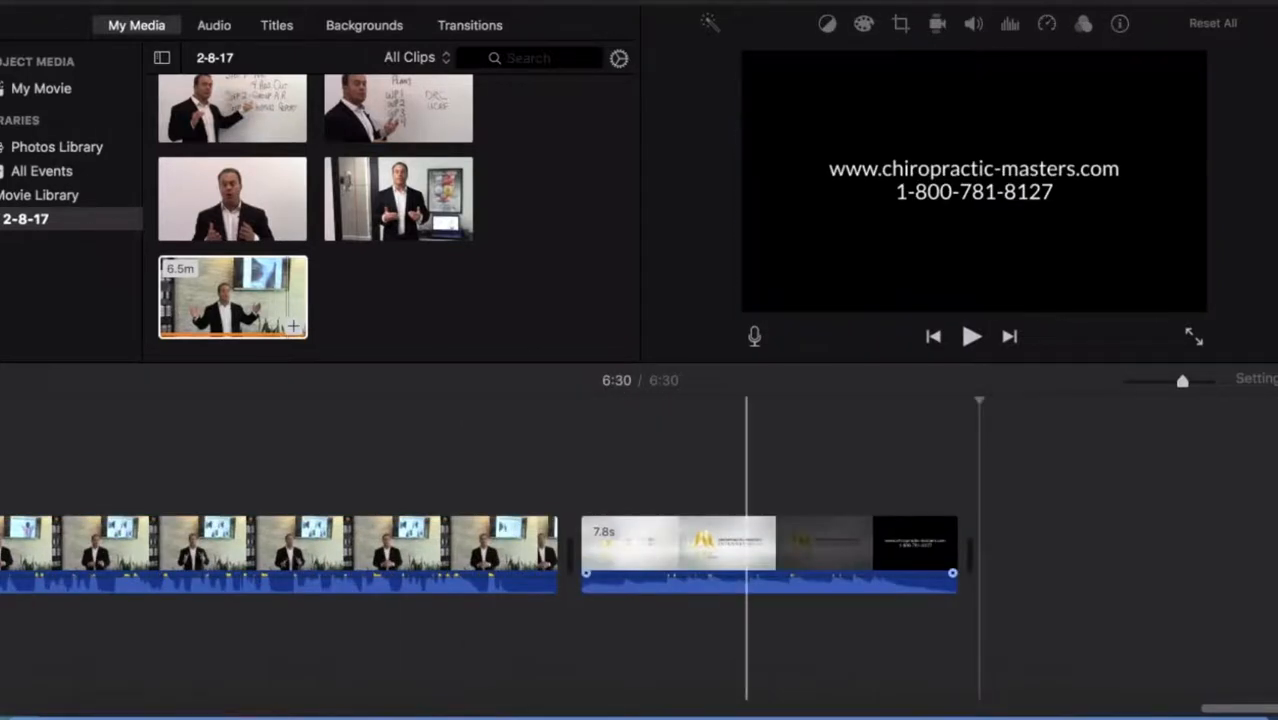
click(394, 550)
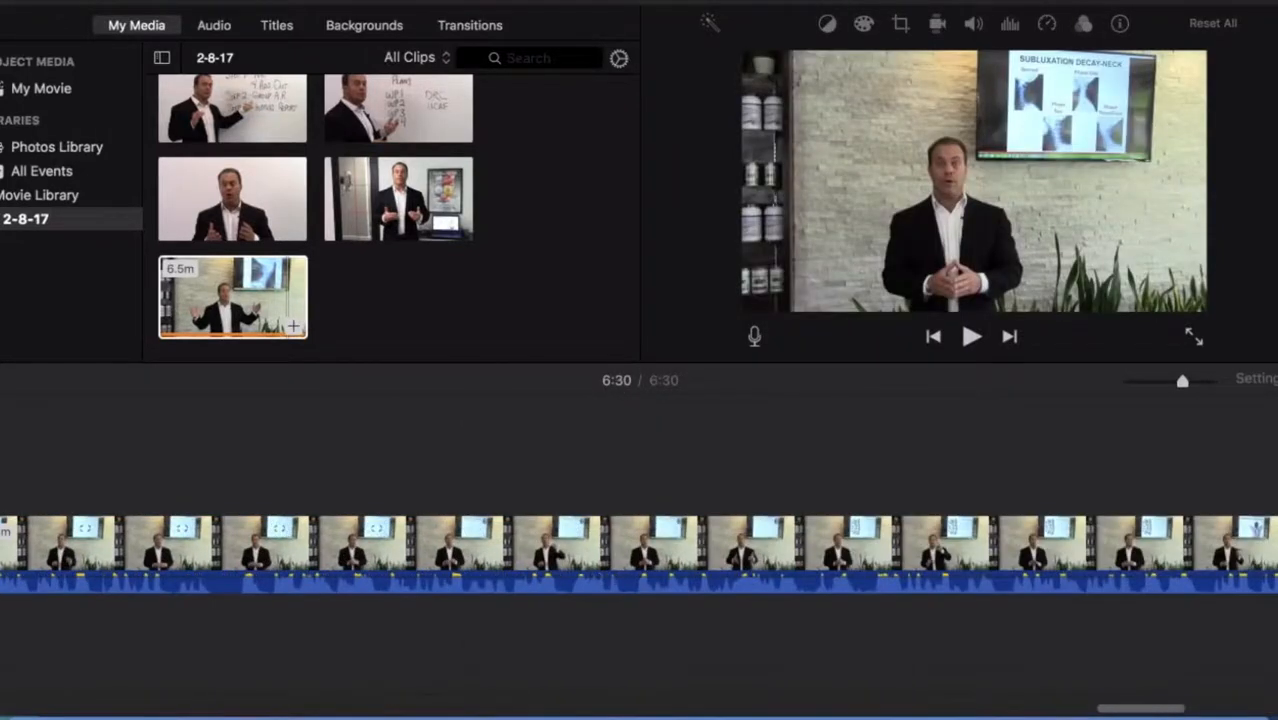
scroll(638, 550, left, 15)
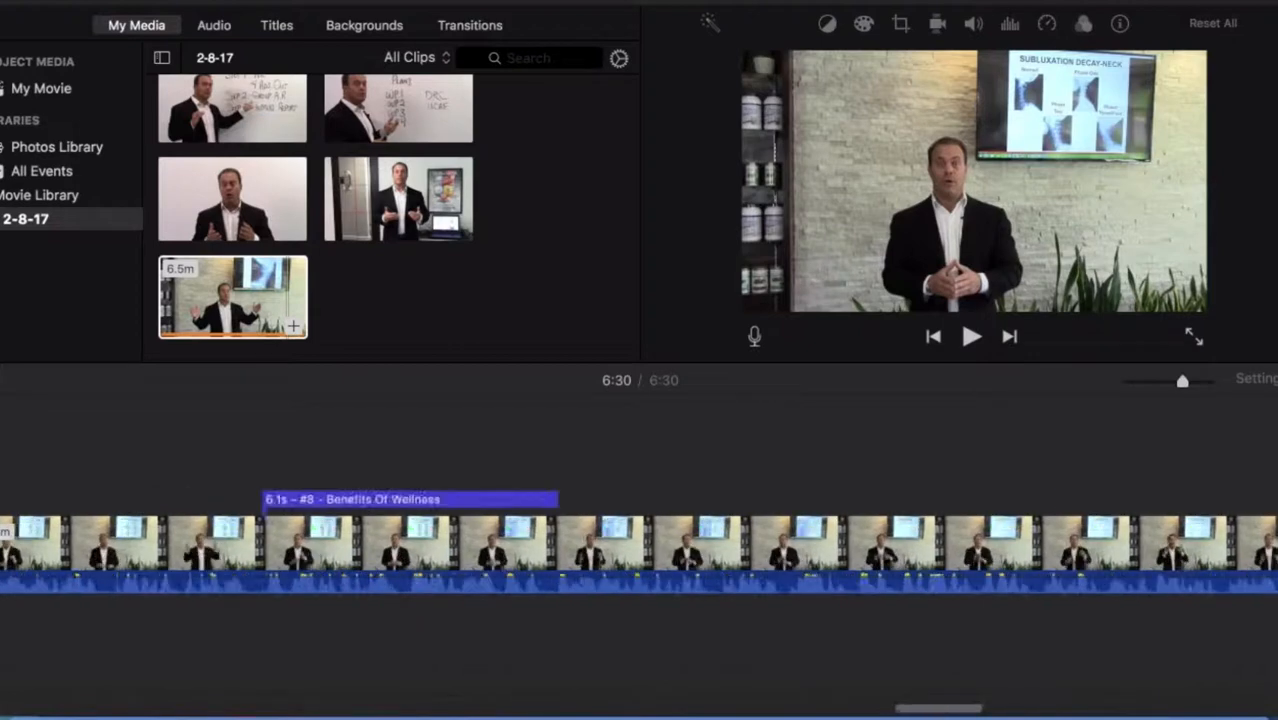
scroll(638, 550, left, 10)
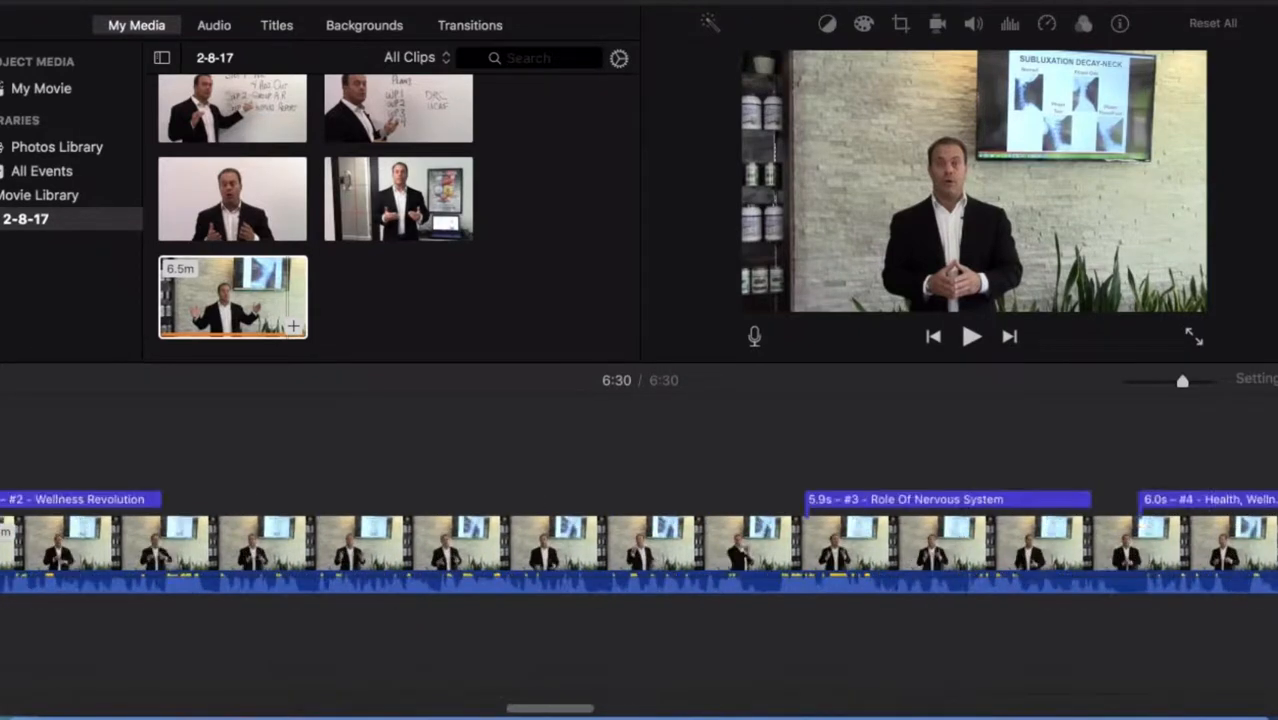
scroll(638, 550, left, 9)
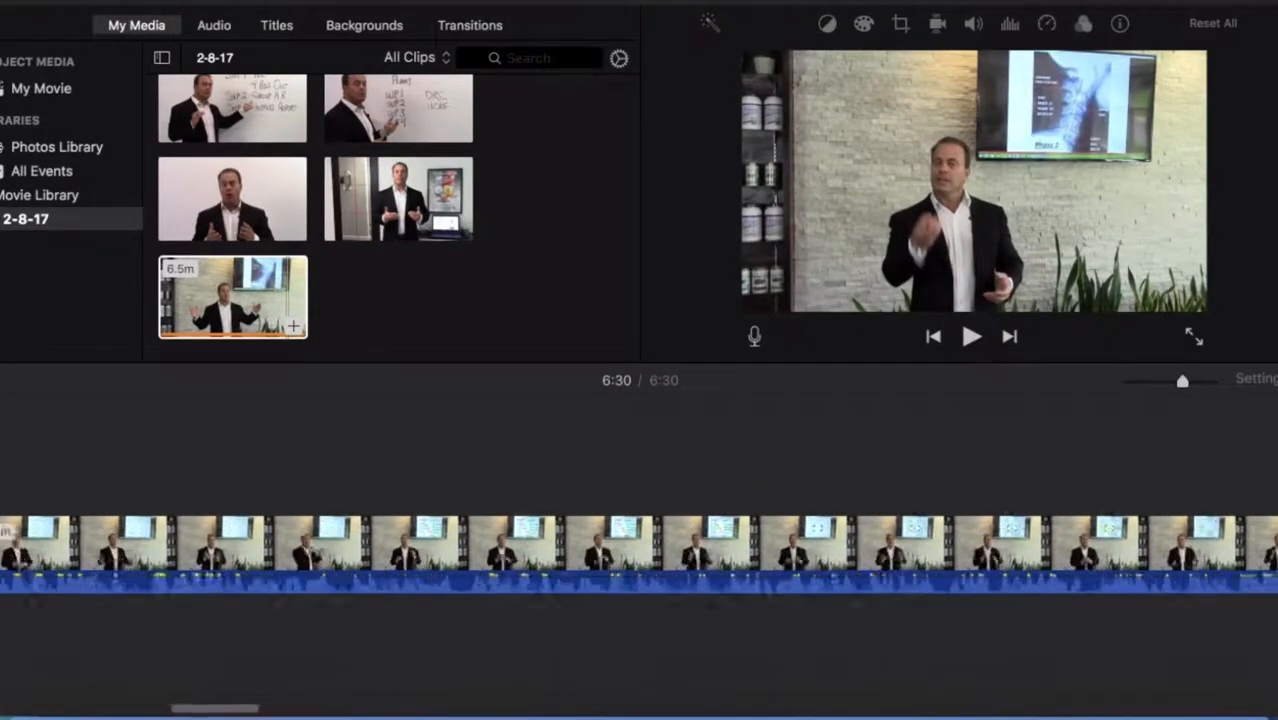
scroll(638, 550, left, 3)
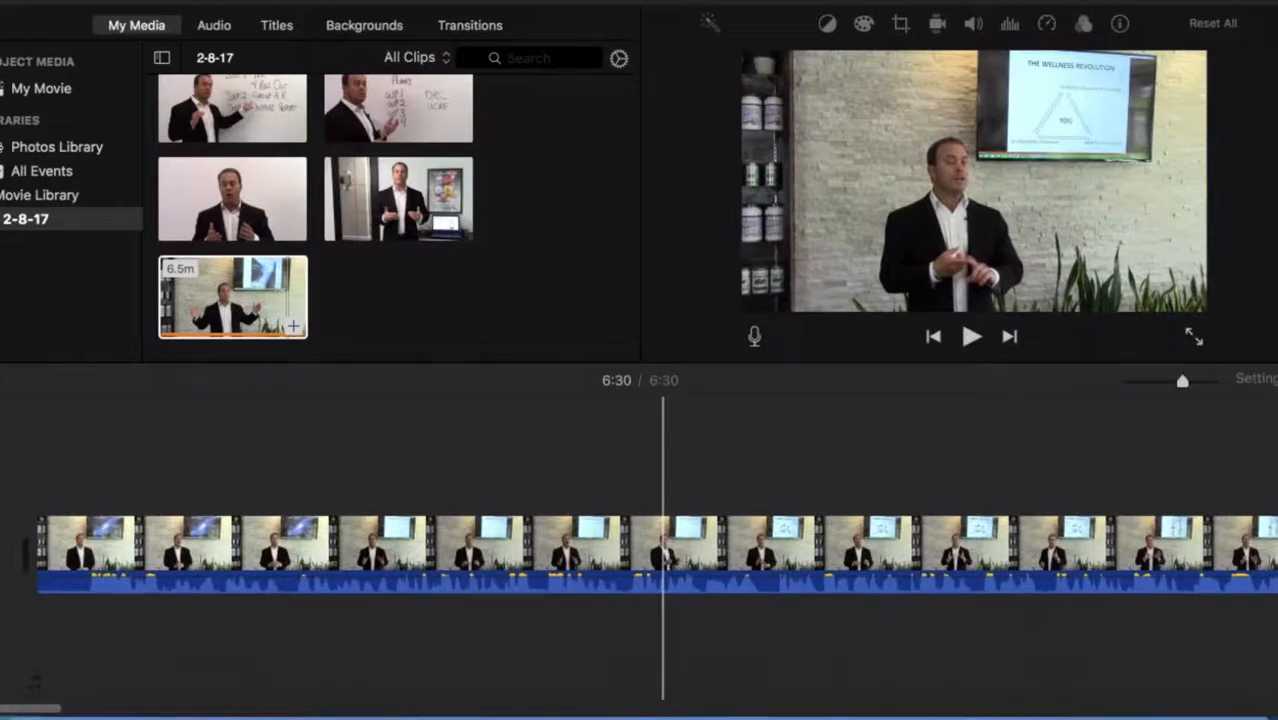
Step: Look at the available audio, titles, backgrounds and transitions, and return to the project's own media
click(214, 27)
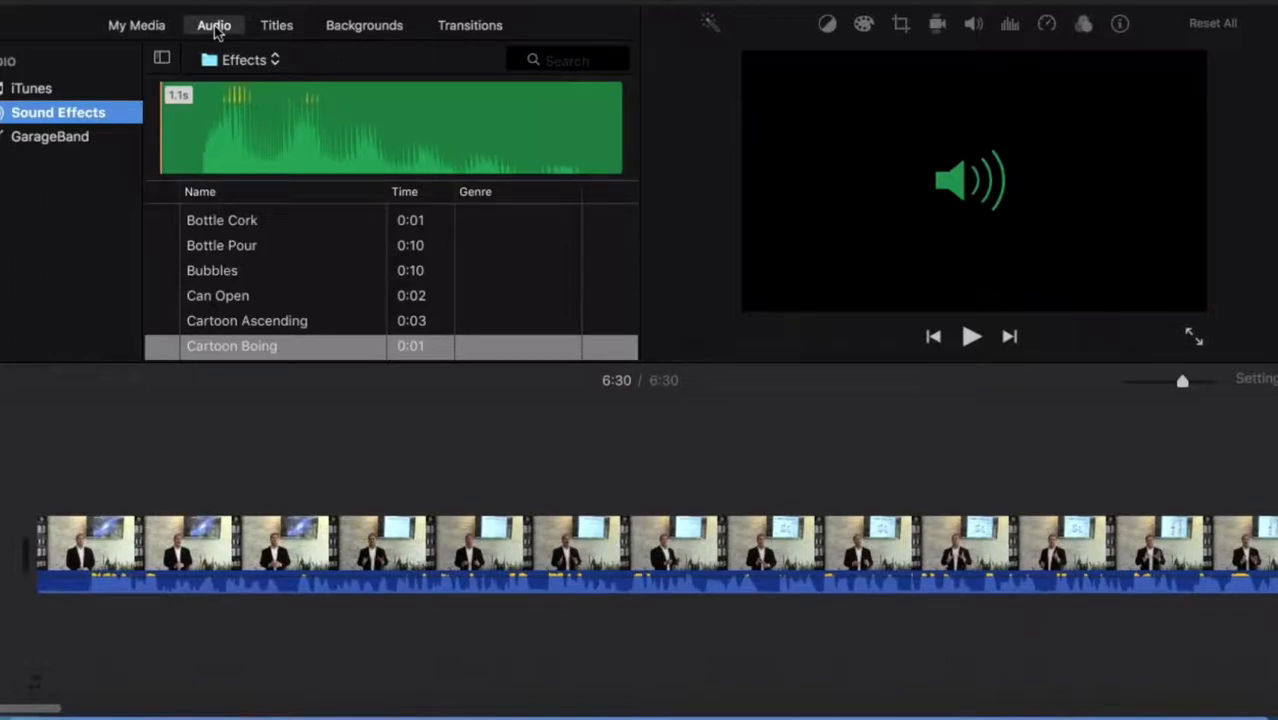
click(277, 27)
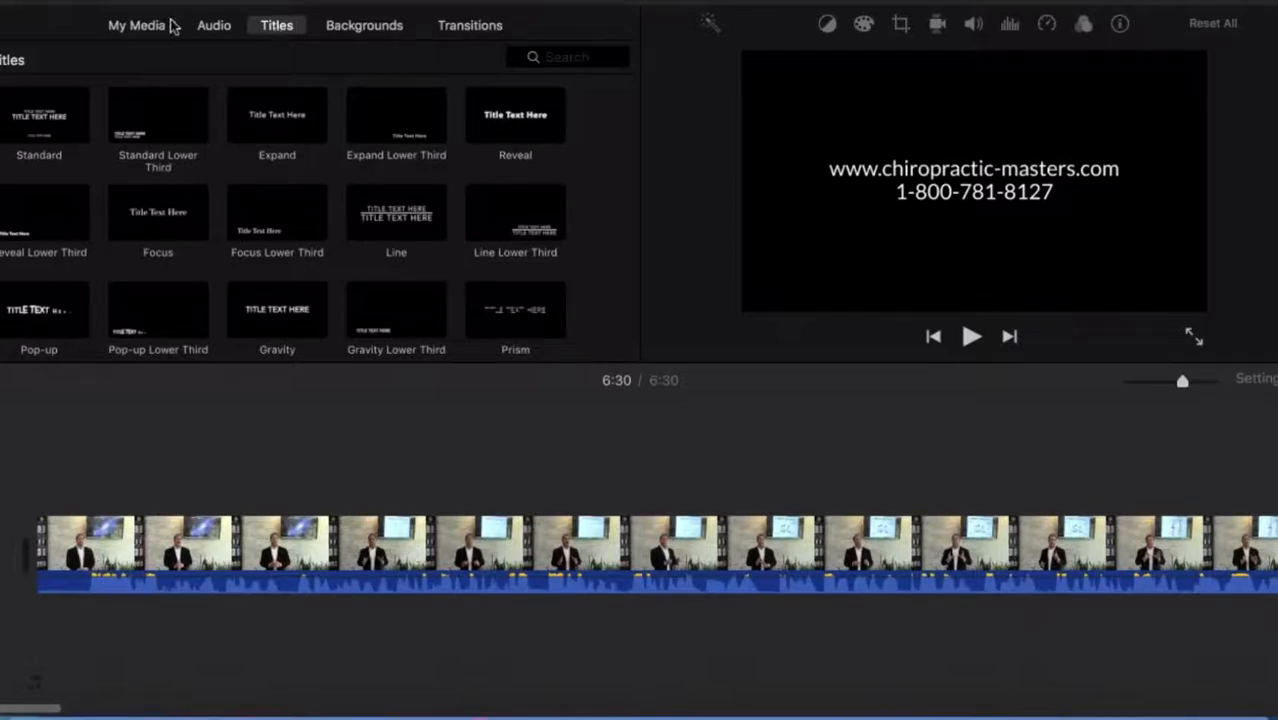
click(365, 32)
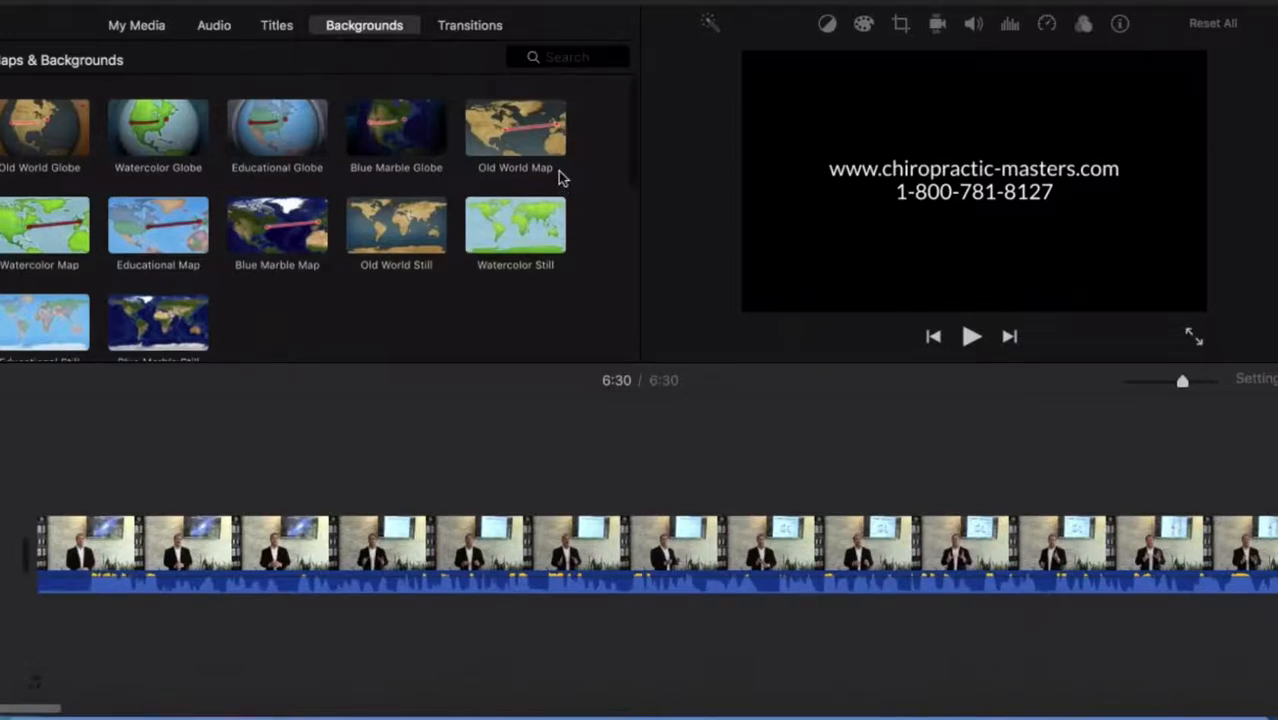
click(465, 33)
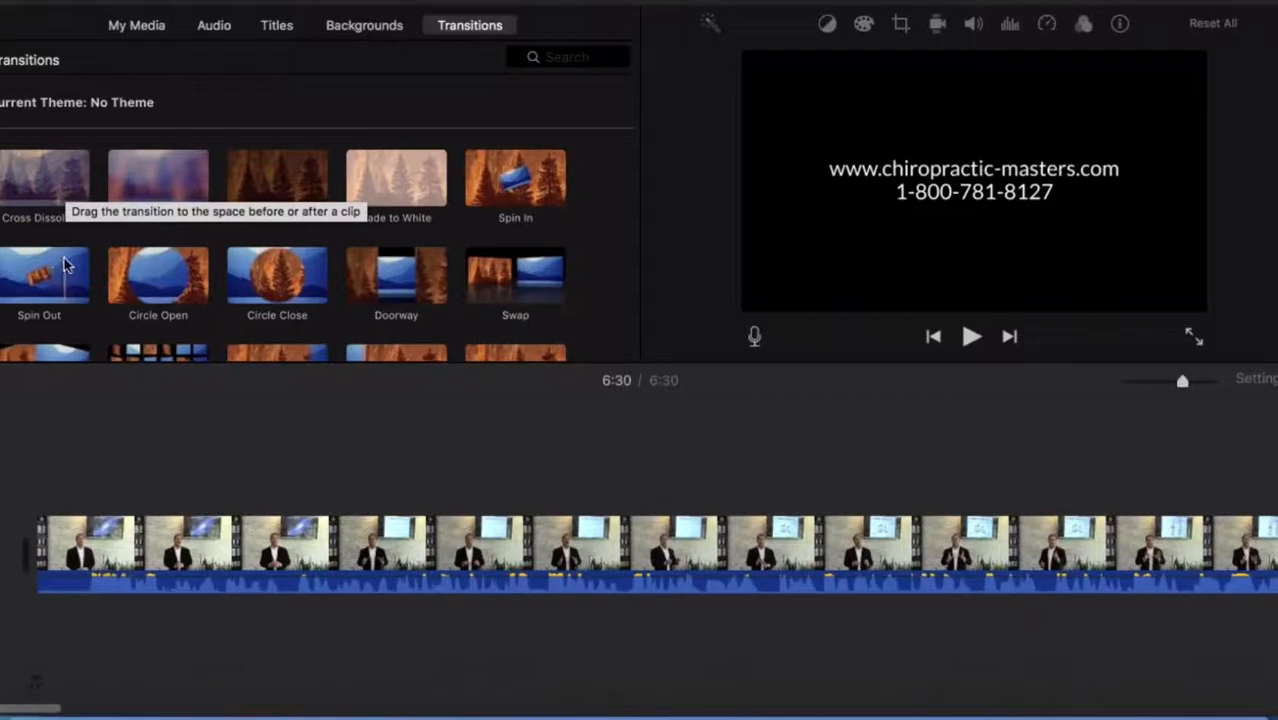
click(155, 30)
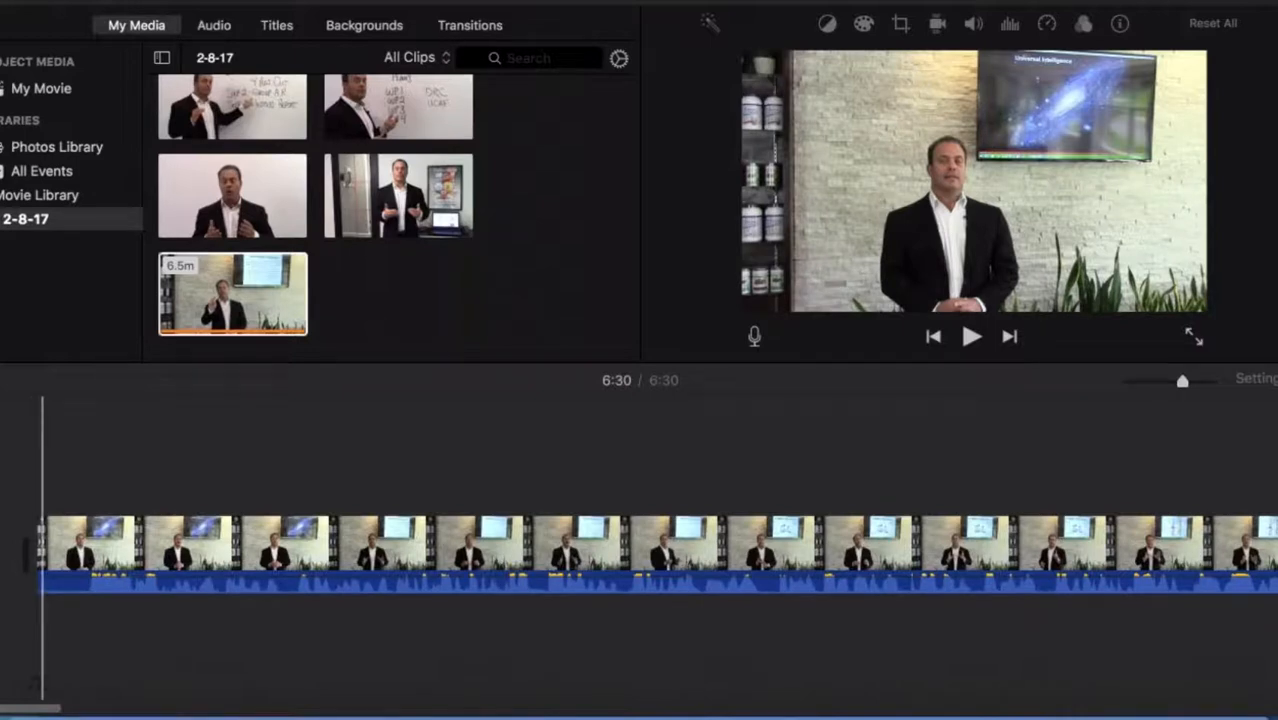
Step: Place the 6.5-minute clip at the end of the timeline again and delete it
click(42, 550)
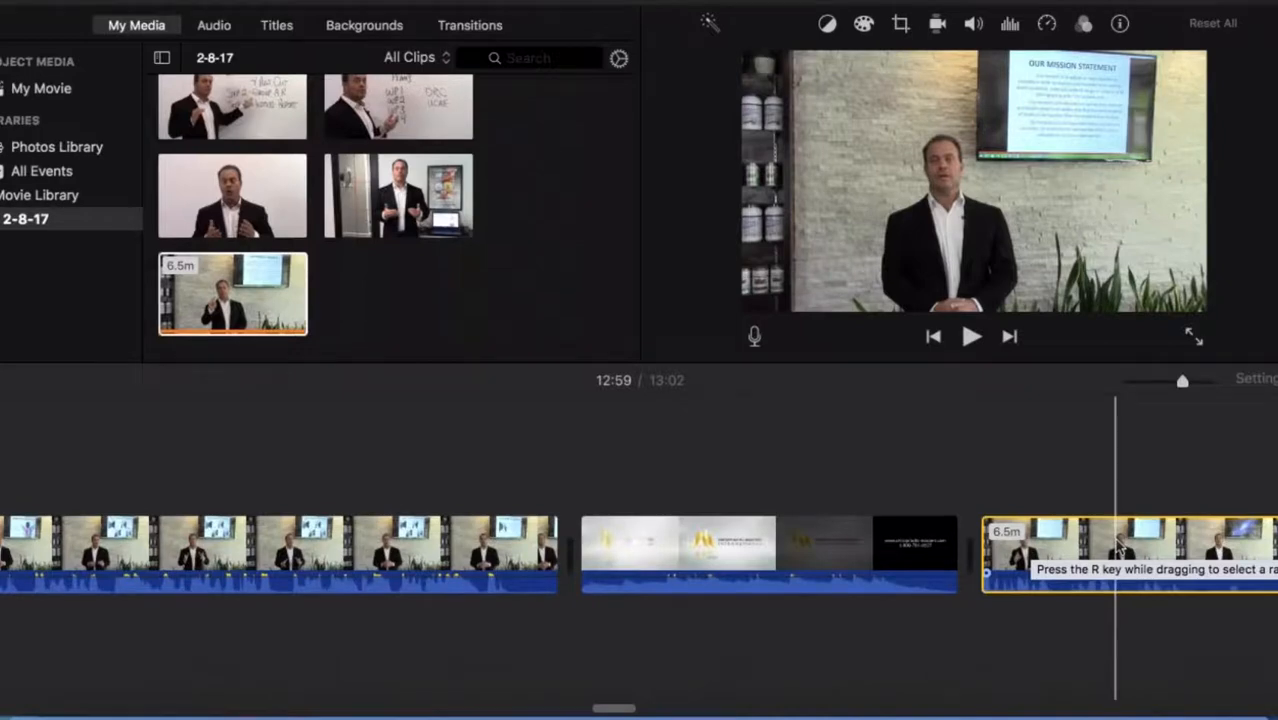
right_click(1119, 543)
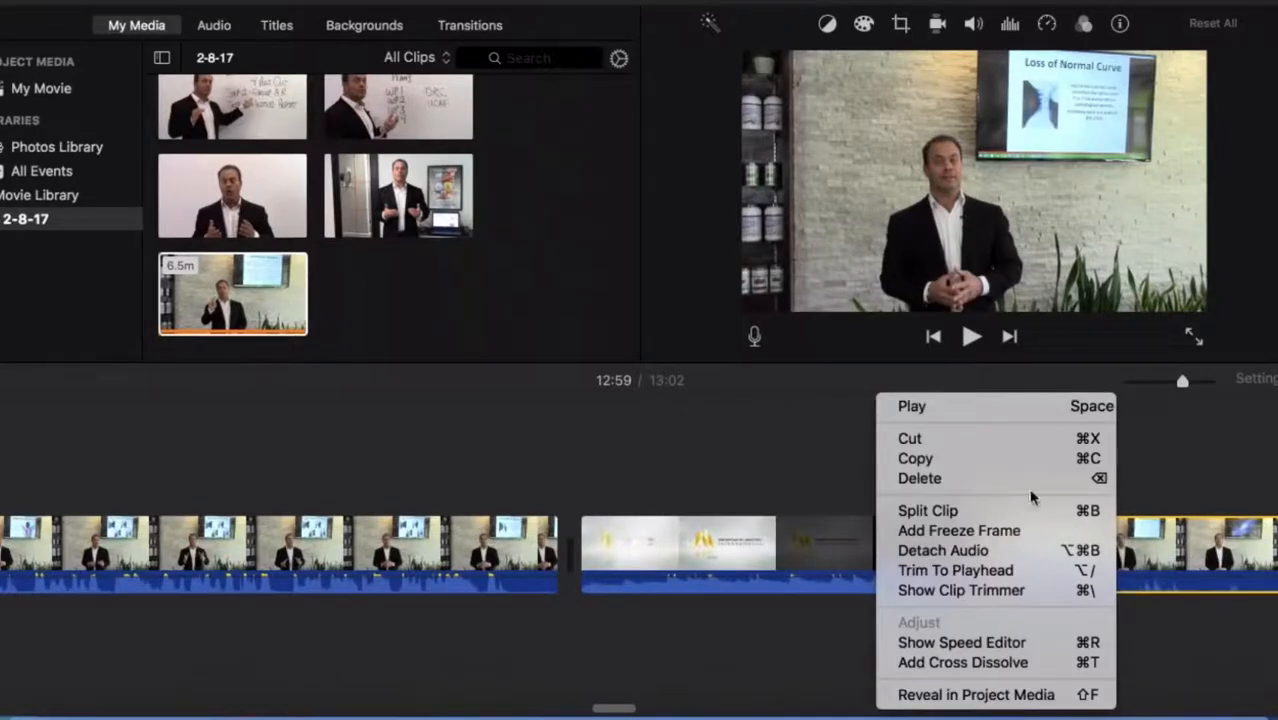
click(1004, 478)
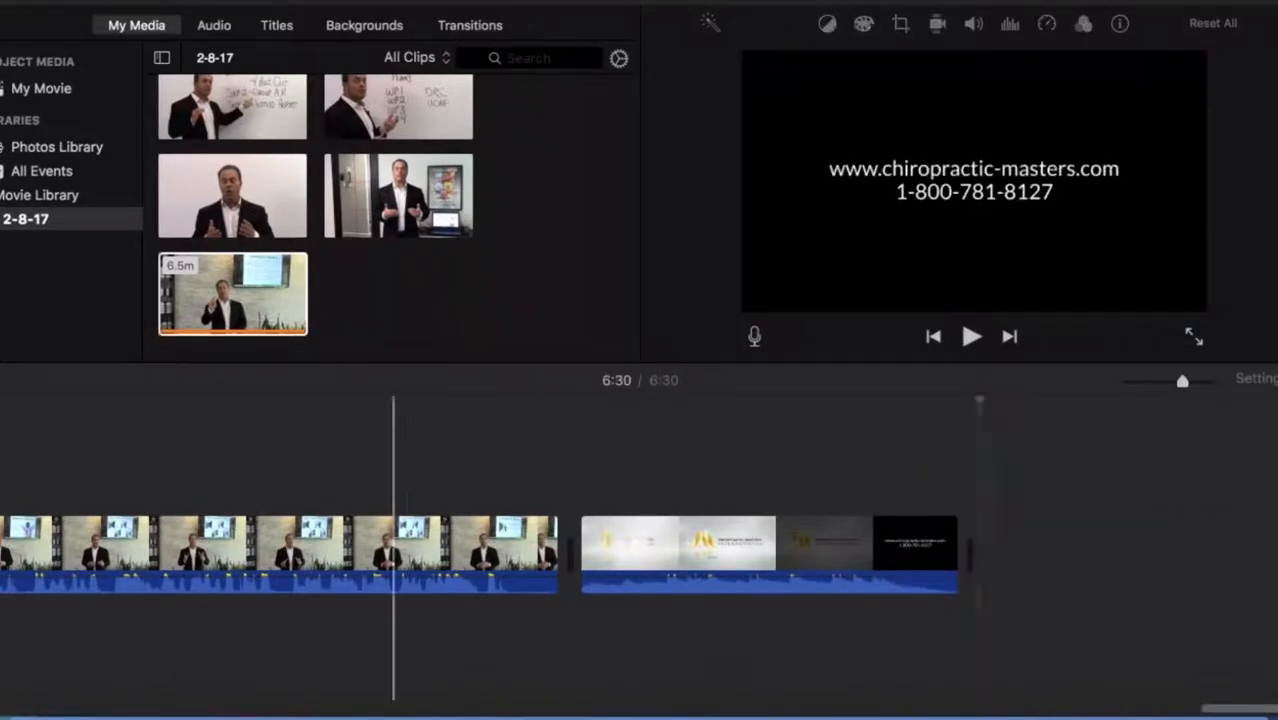
Step: Select the first clip in the timeline and place the playhead near its beginning
scroll(382, 545, left, 10)
scroll(639, 545, left, 15)
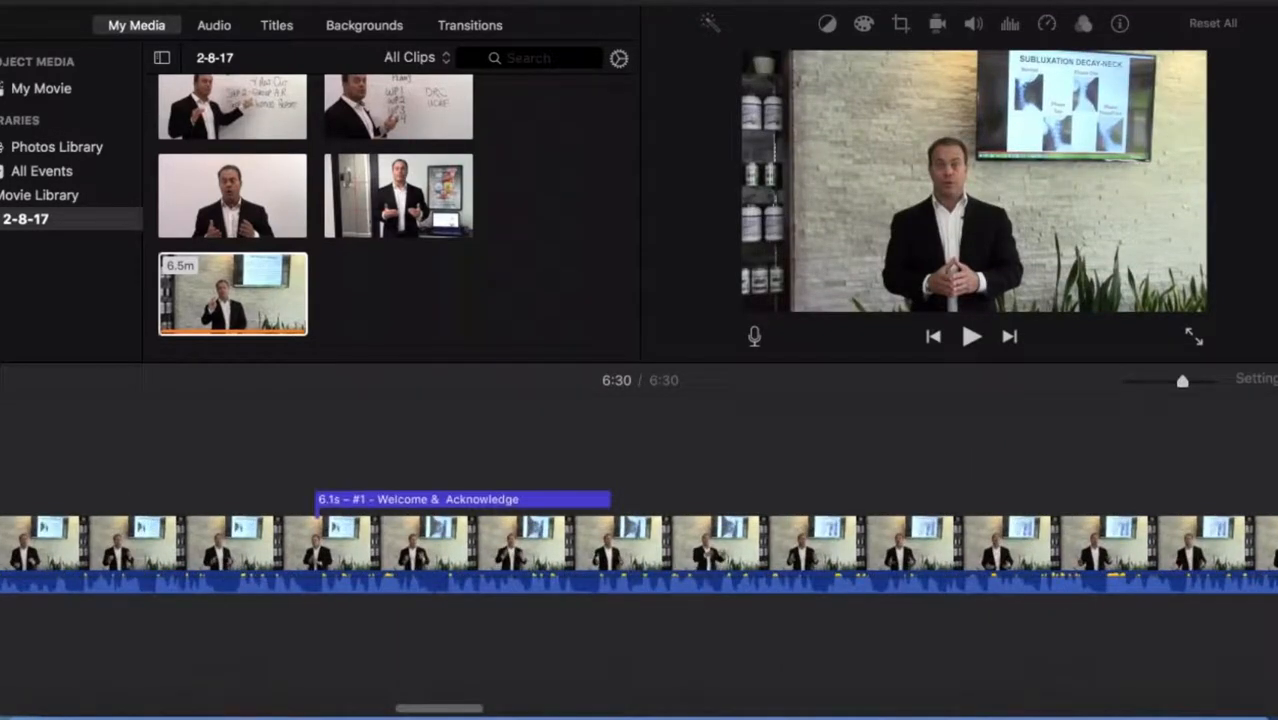
scroll(337, 545, left, 8)
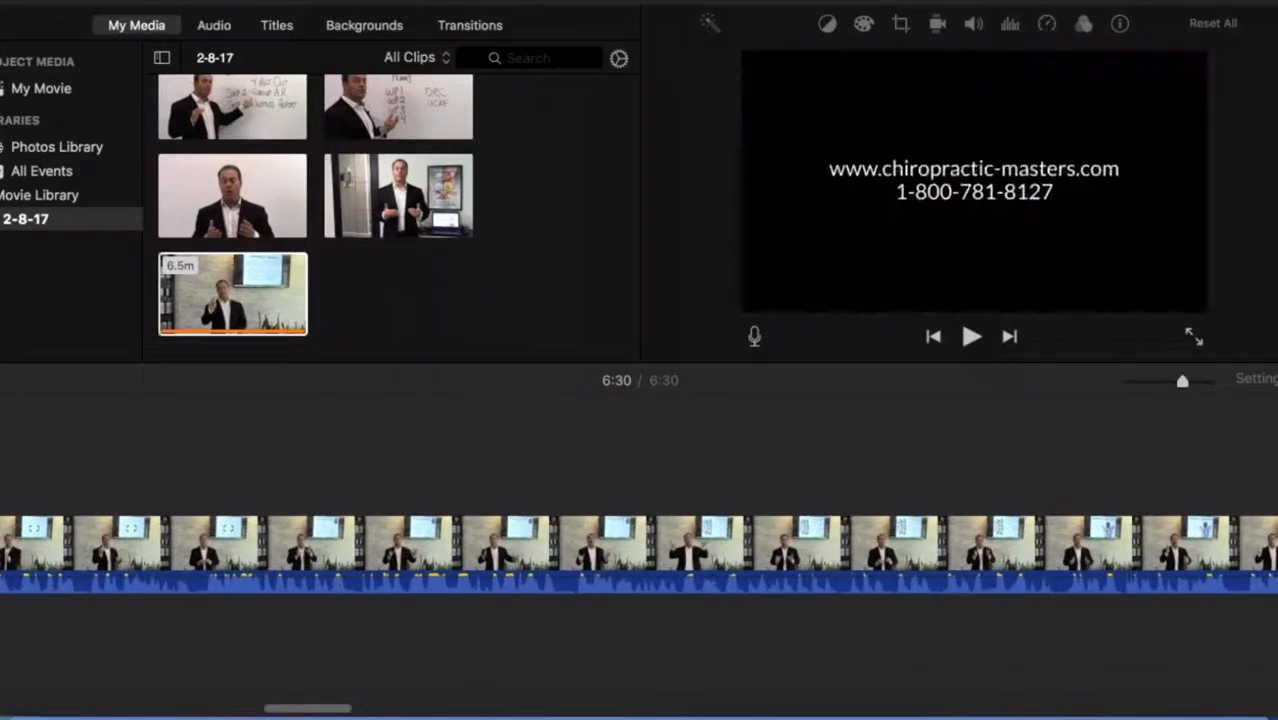
scroll(640, 545, left, 8)
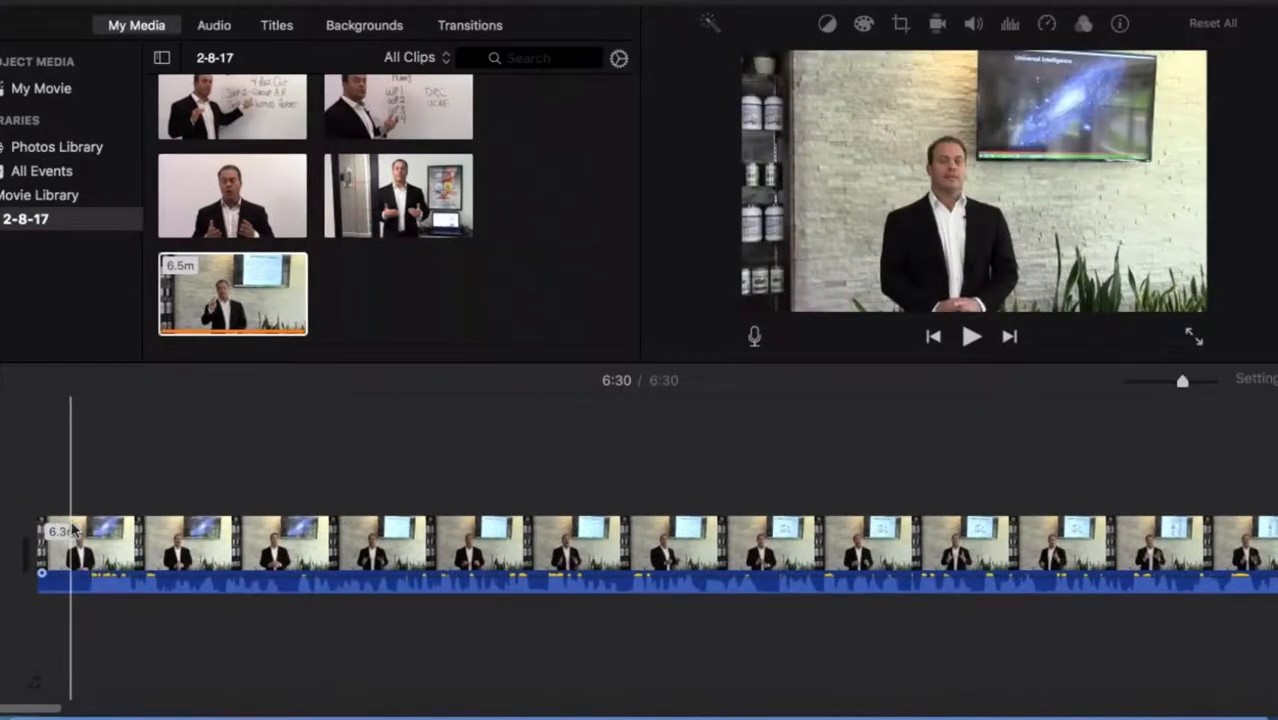
click(72, 530)
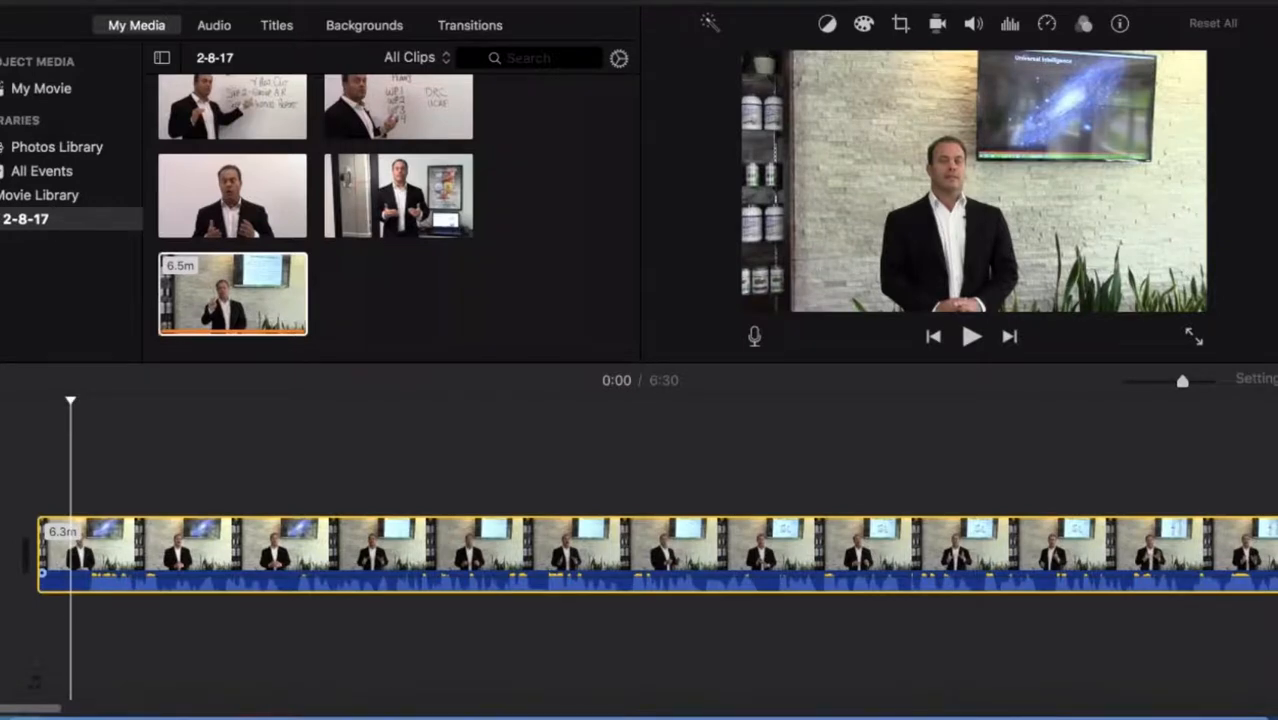
Step: Split the first clip at the playhead near its beginning
right_click(72, 540)
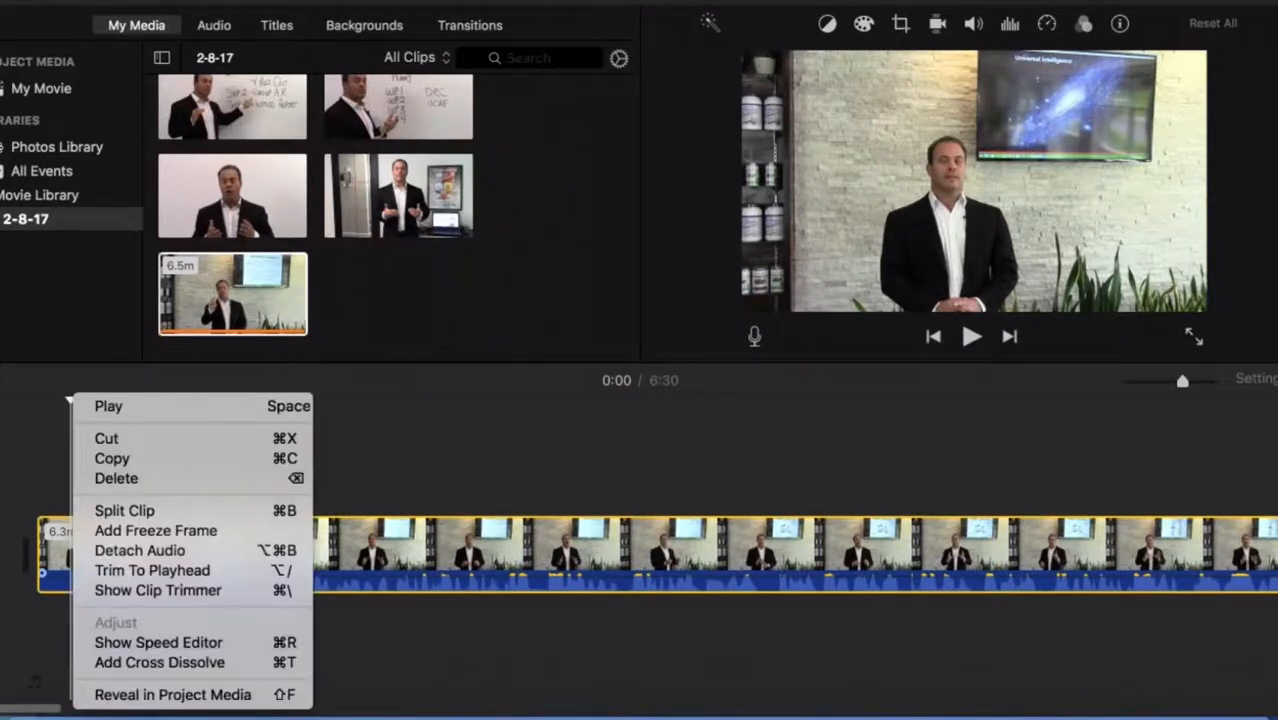
click(110, 511)
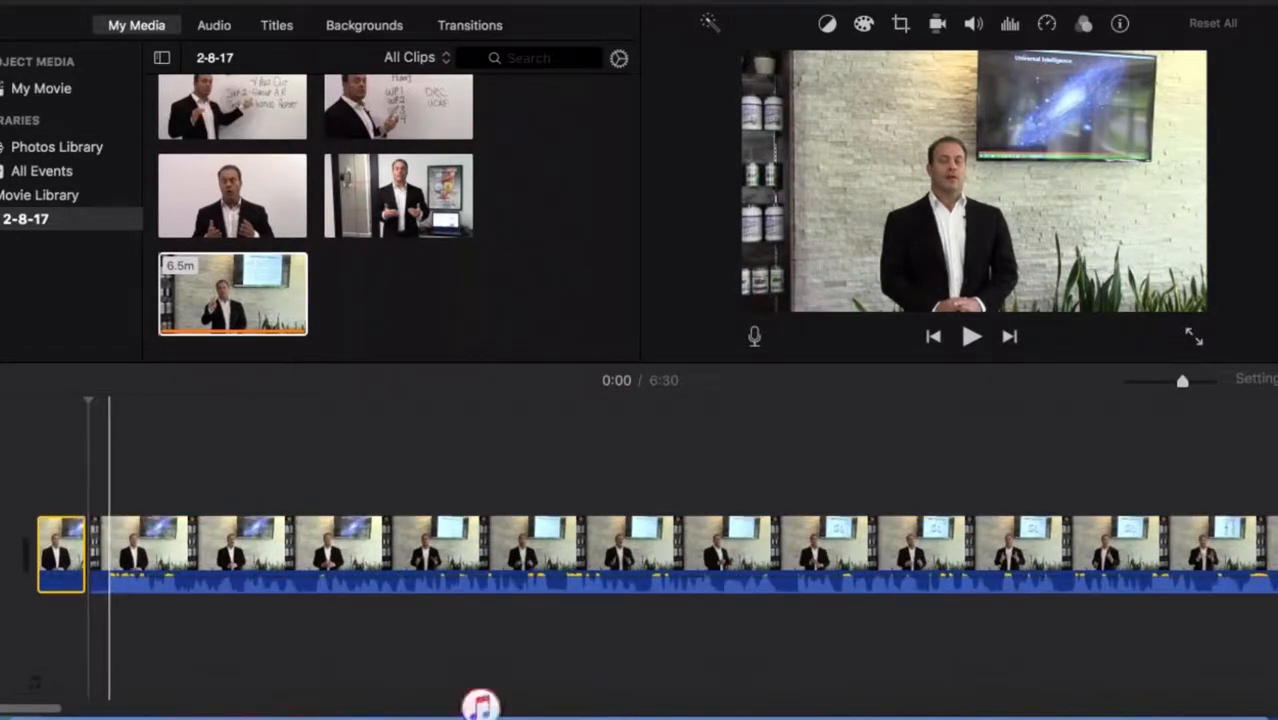
Step: Delete the short first piece of the split clip and undo the deletion
click(68, 545)
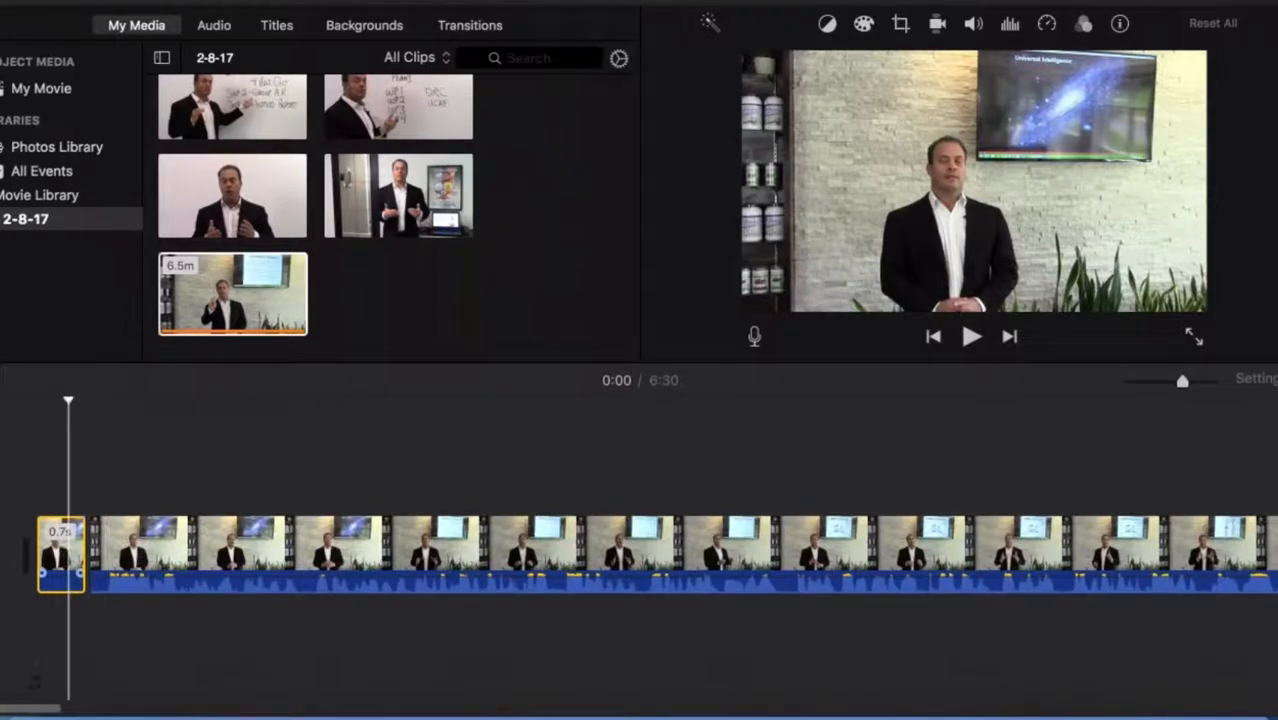
key(Delete)
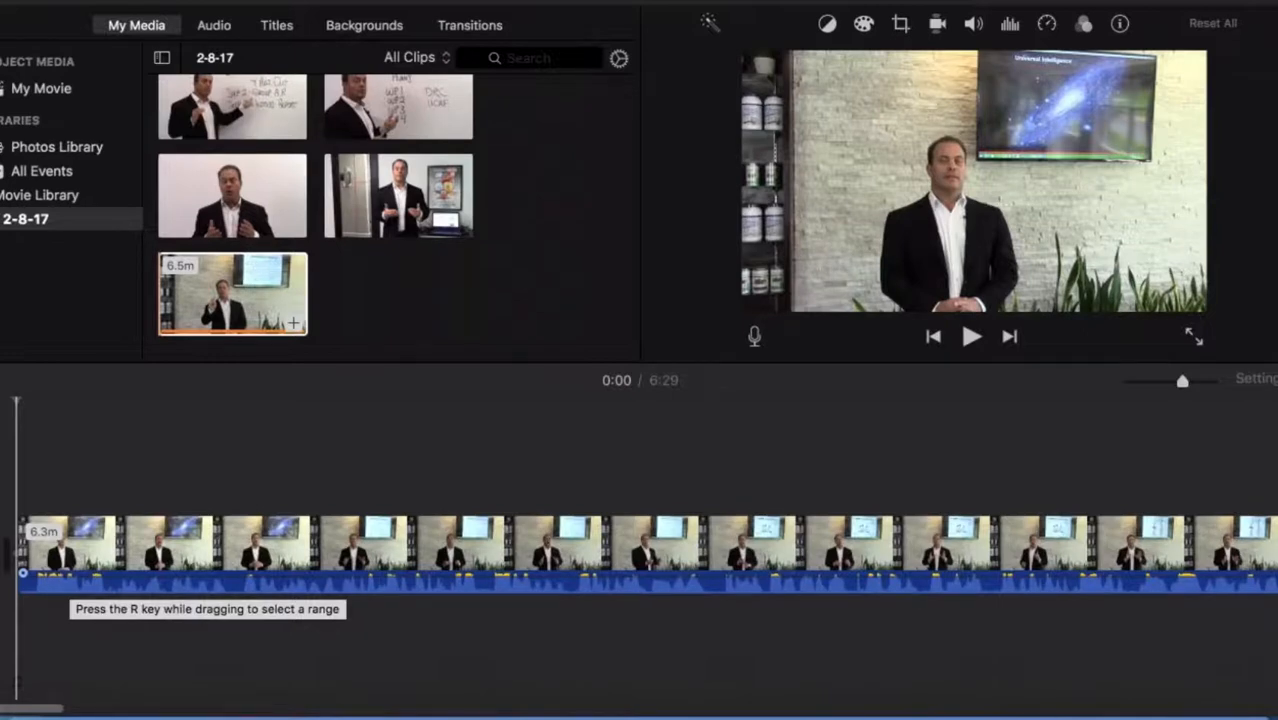
key(super+z)
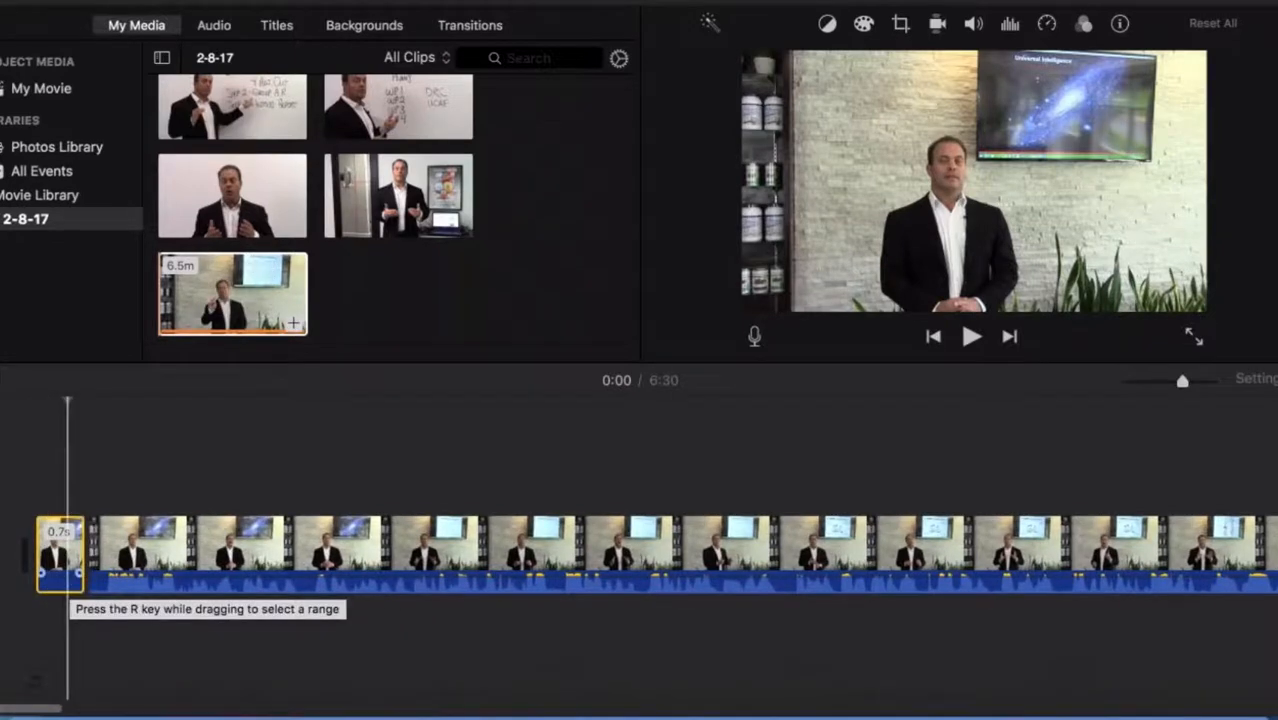
Step: Play the movie briefly around the cut between the short first piece and the rest of the clip
click(104, 460)
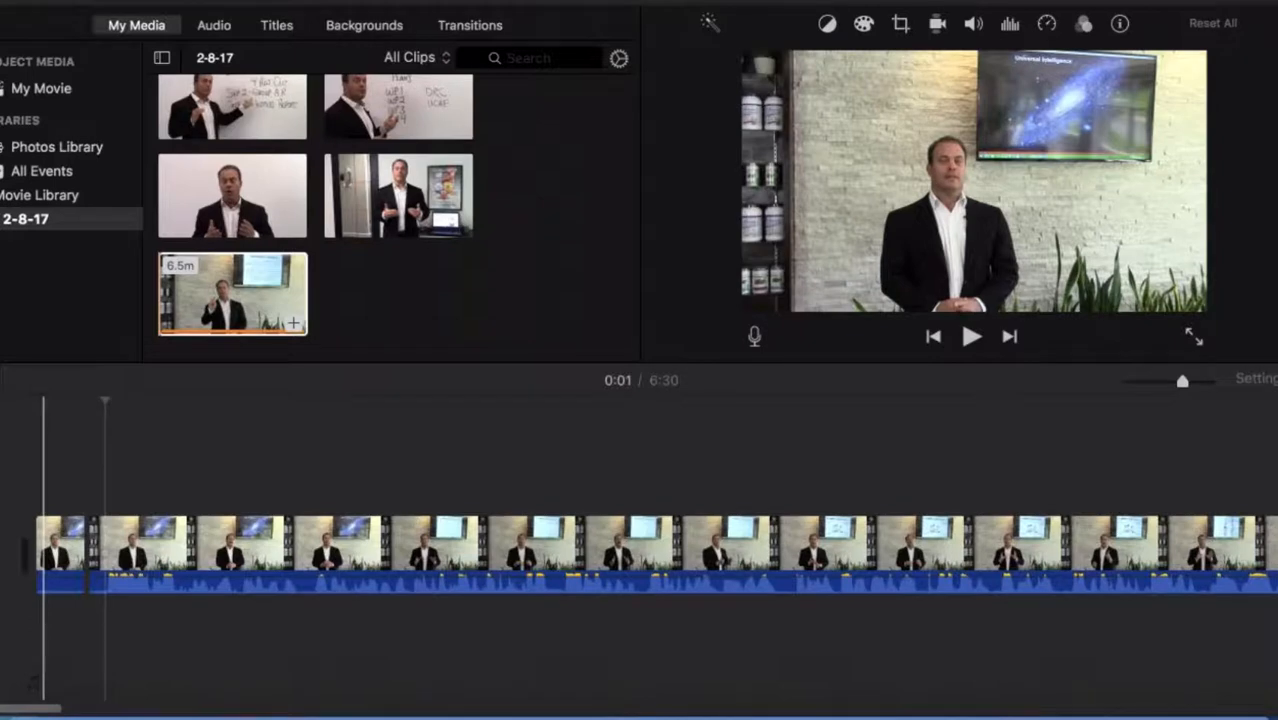
key(space)
key(space)
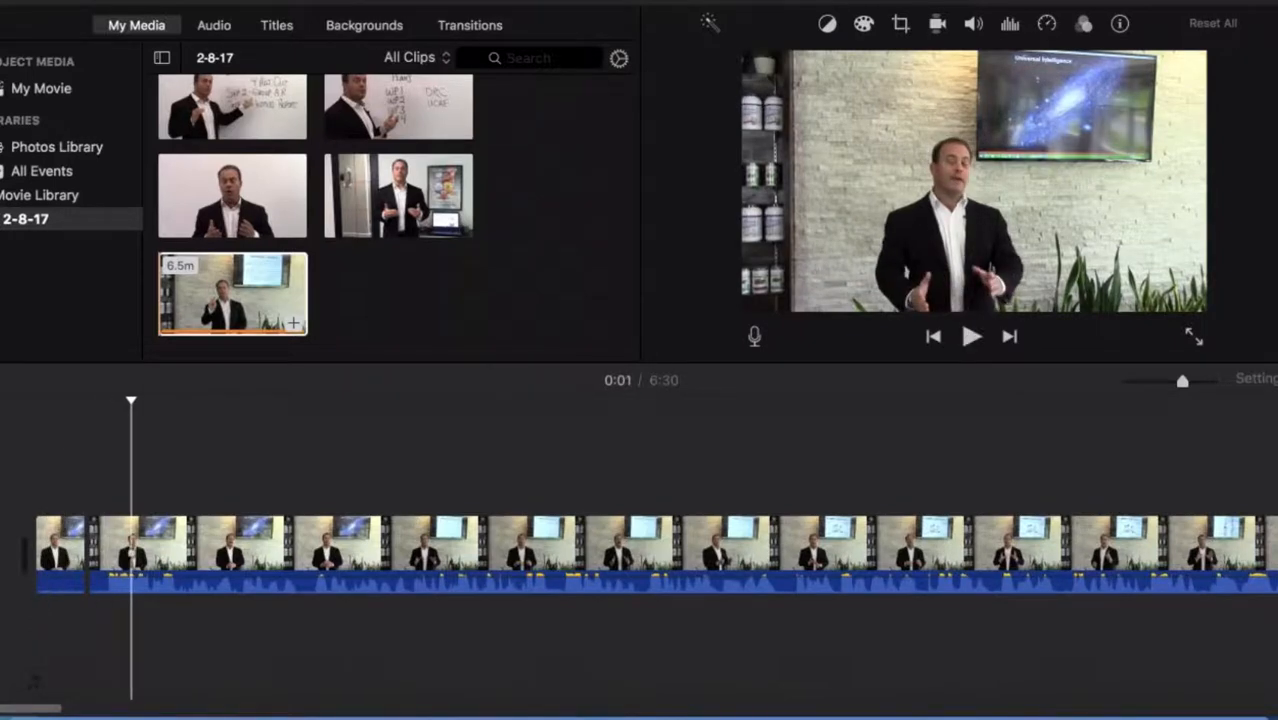
Step: Look through the available titles, backgrounds and sound effects
click(277, 24)
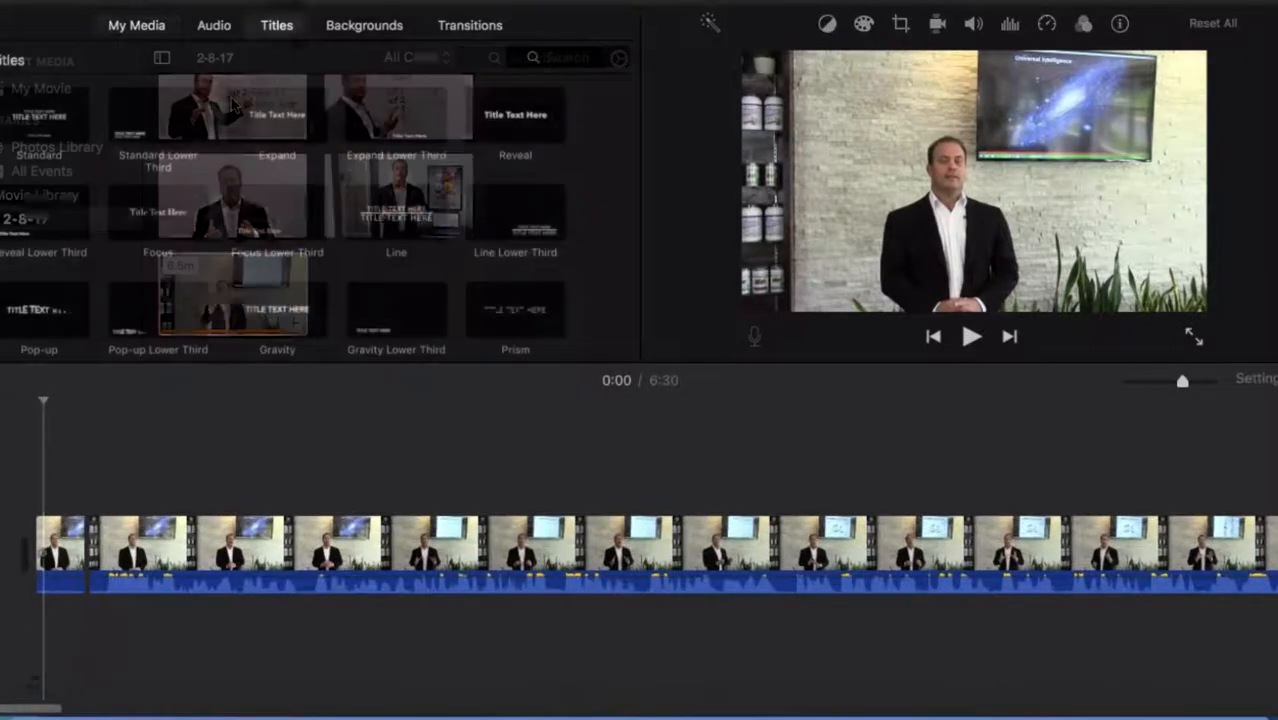
click(343, 27)
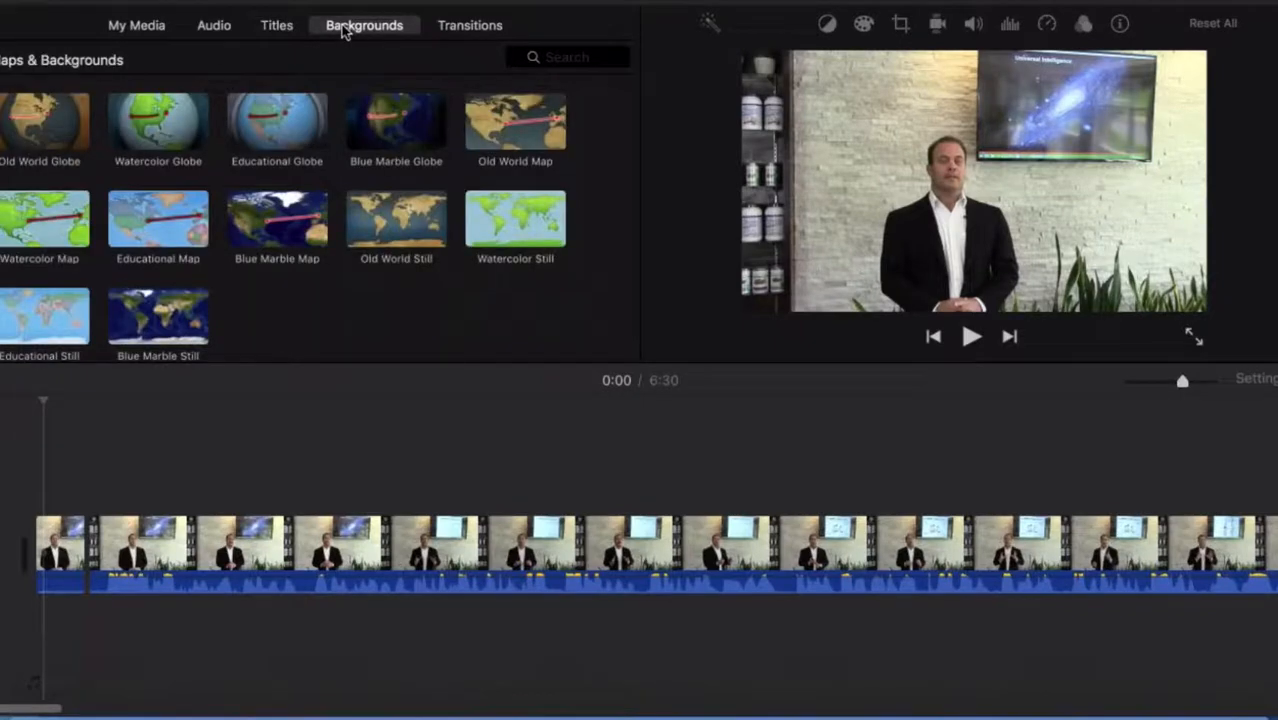
click(213, 26)
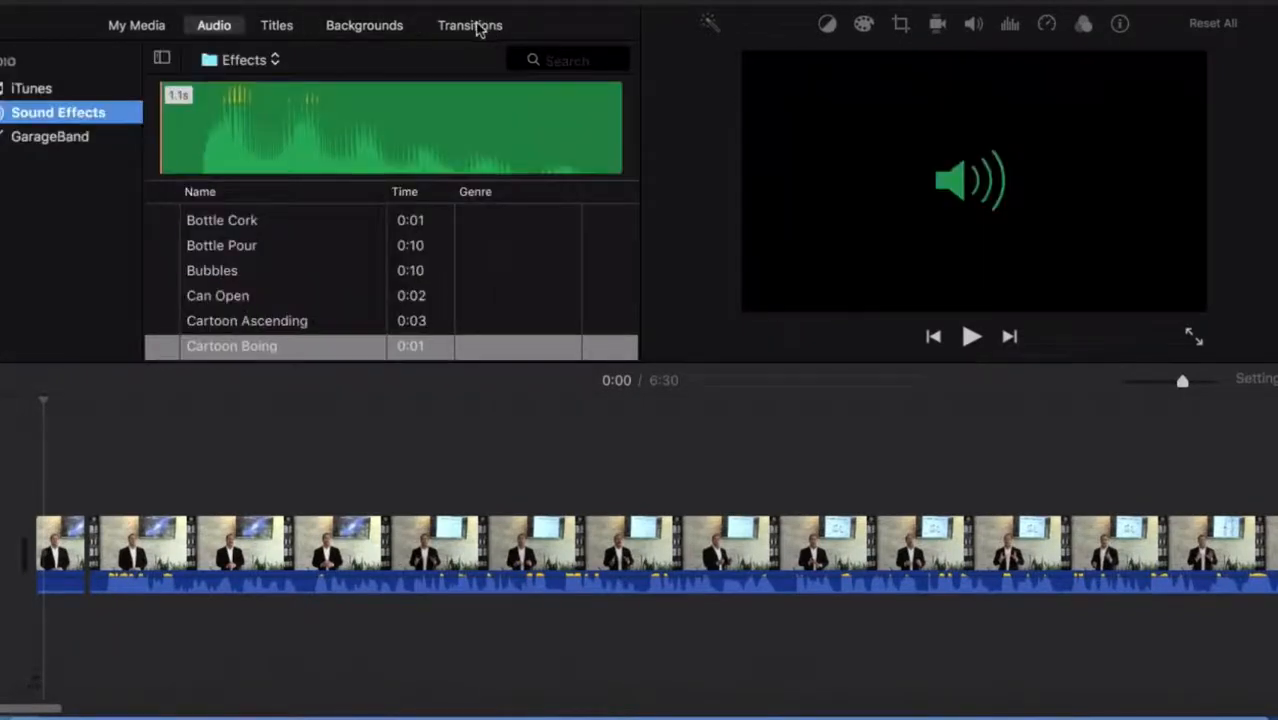
Step: Place a Cross Blur transition between the short first piece and the following clip and play it back
click(470, 25)
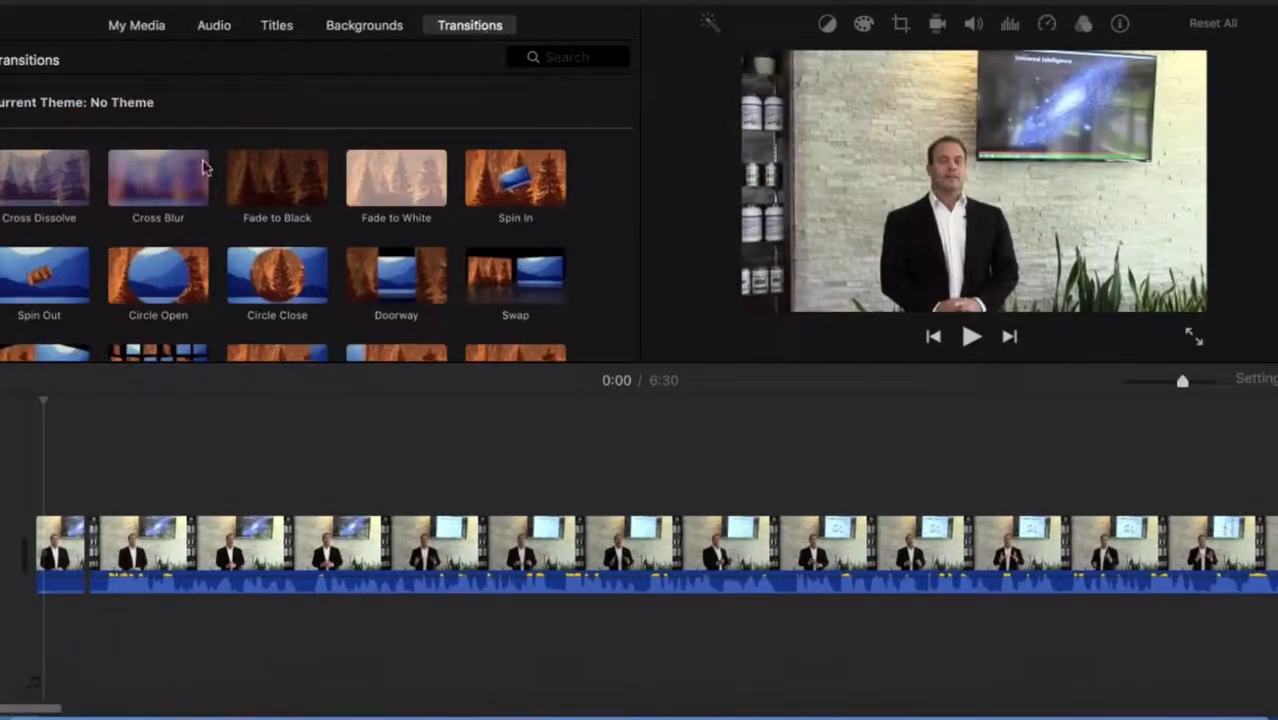
click(172, 186)
drag(172, 186, 92, 545)
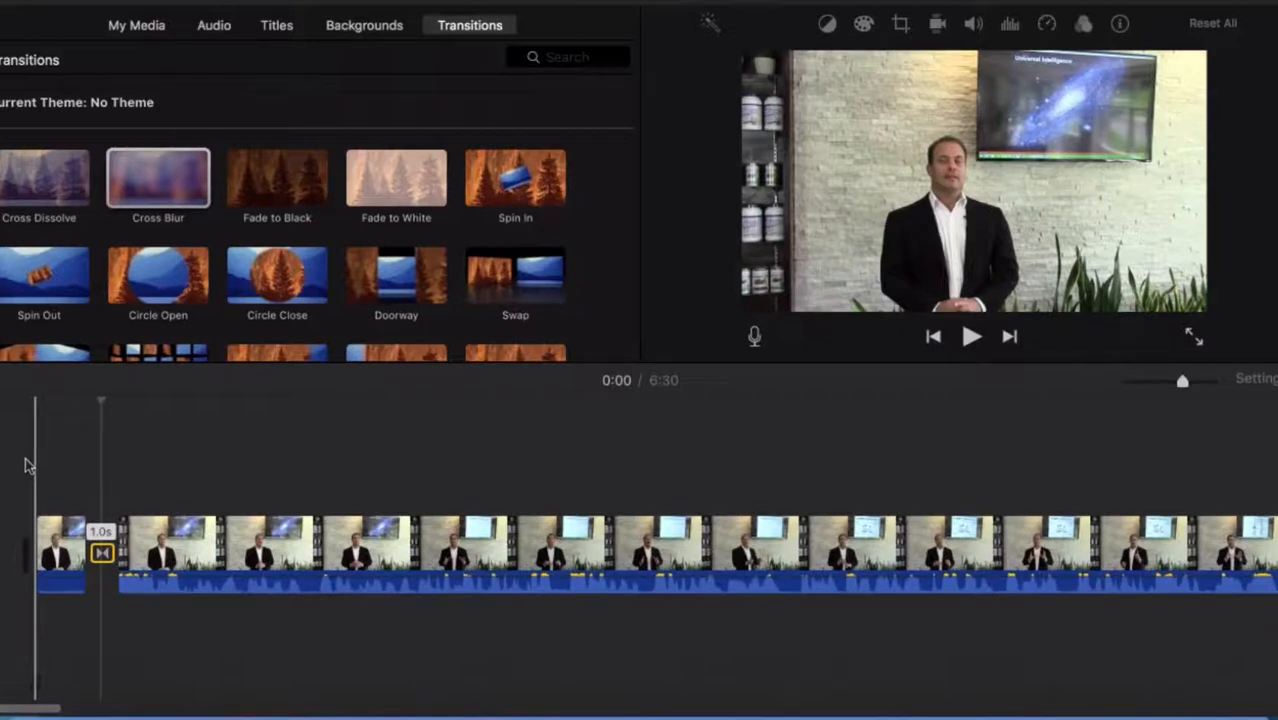
key(space)
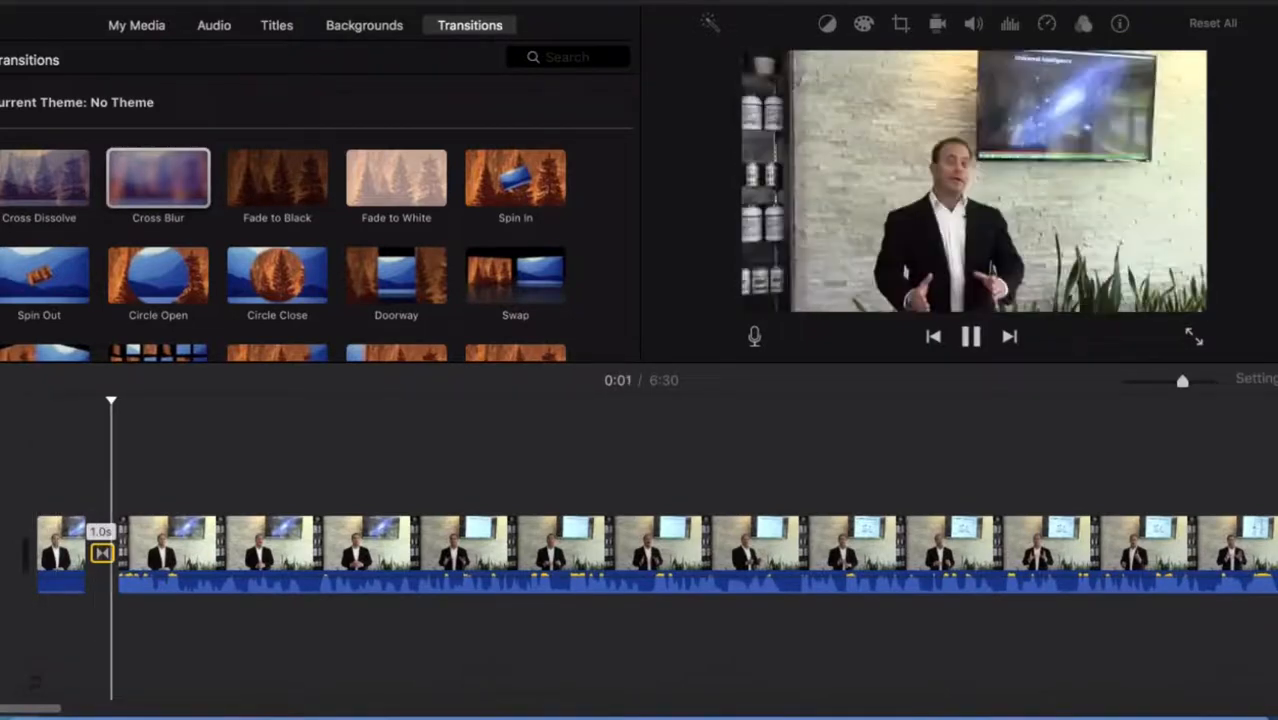
key(space)
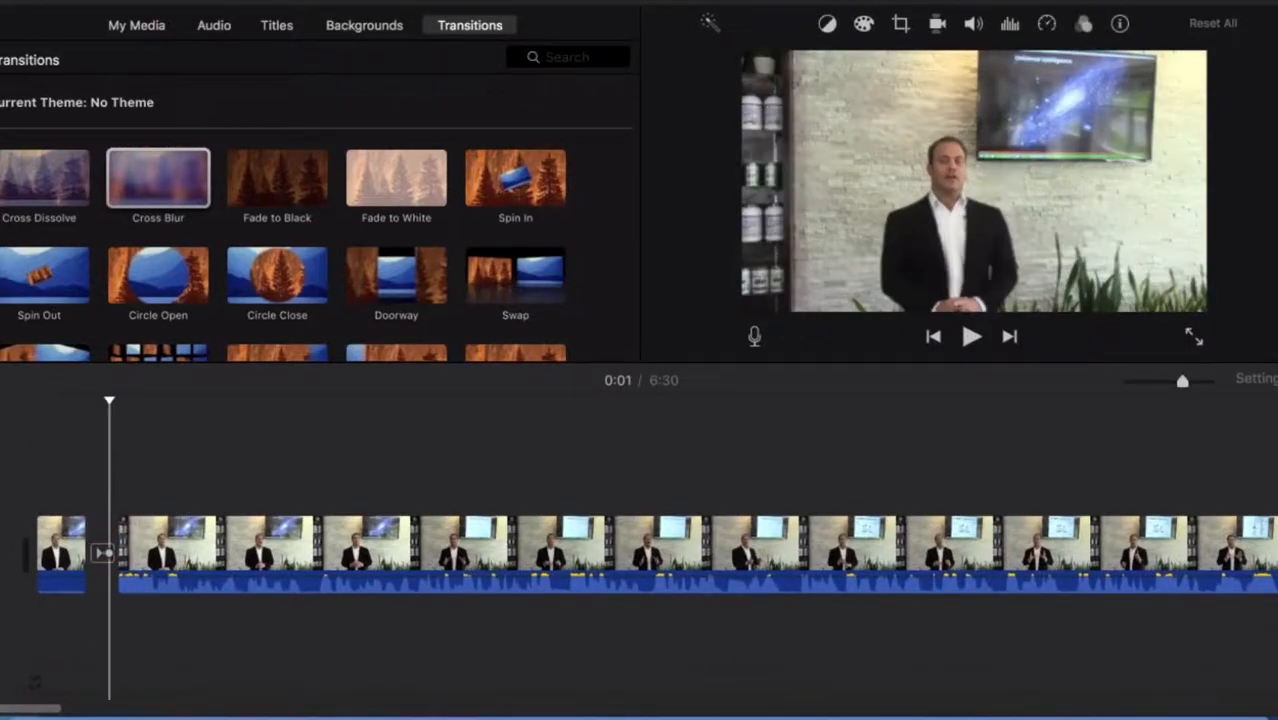
Step: Delete the Cross Blur transition between the first two pieces and show the available titles
click(105, 554)
key(Delete)
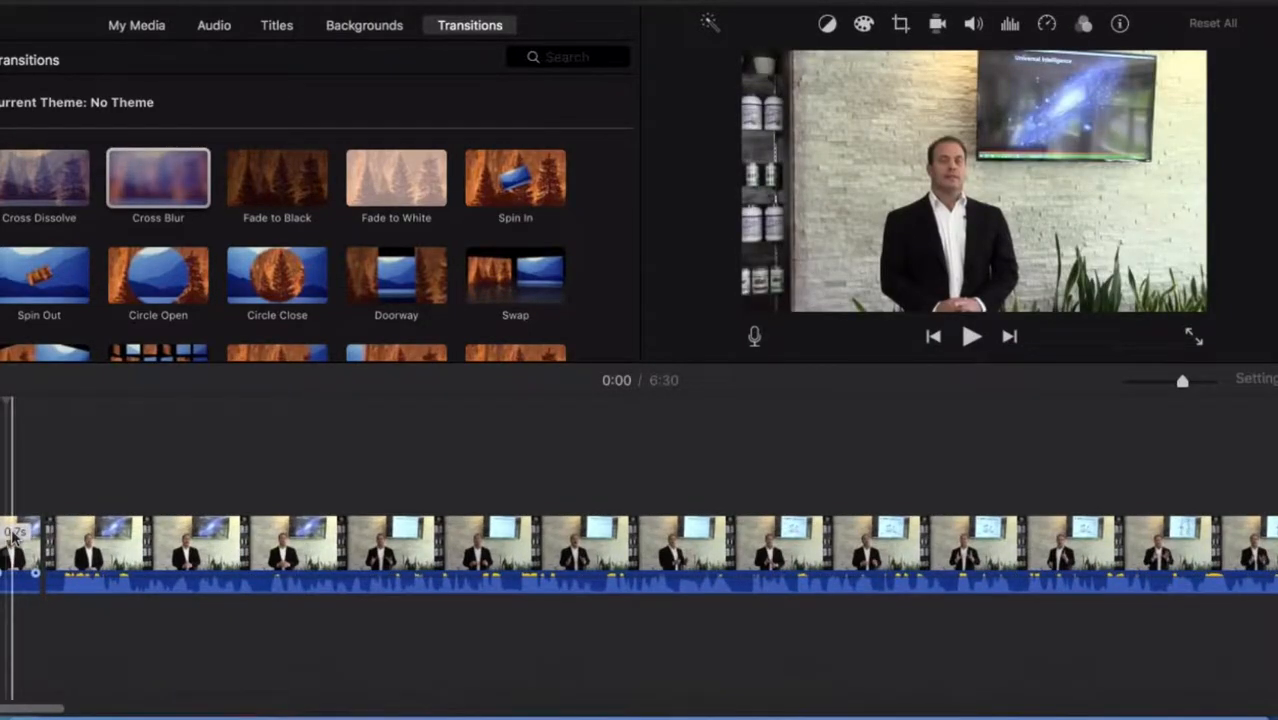
click(279, 27)
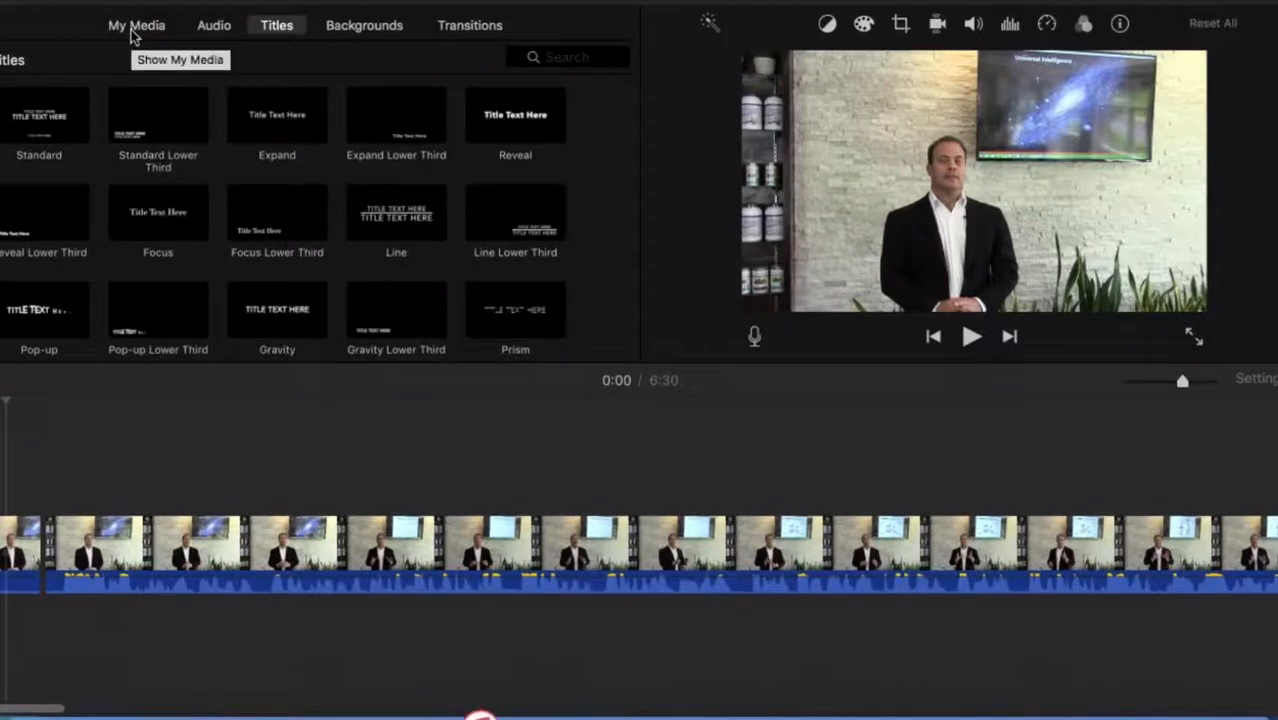
Step: Crop the short first clip with Crop to Fill, tightening the frame around the speaker's head and shoulders, and apply it
click(900, 23)
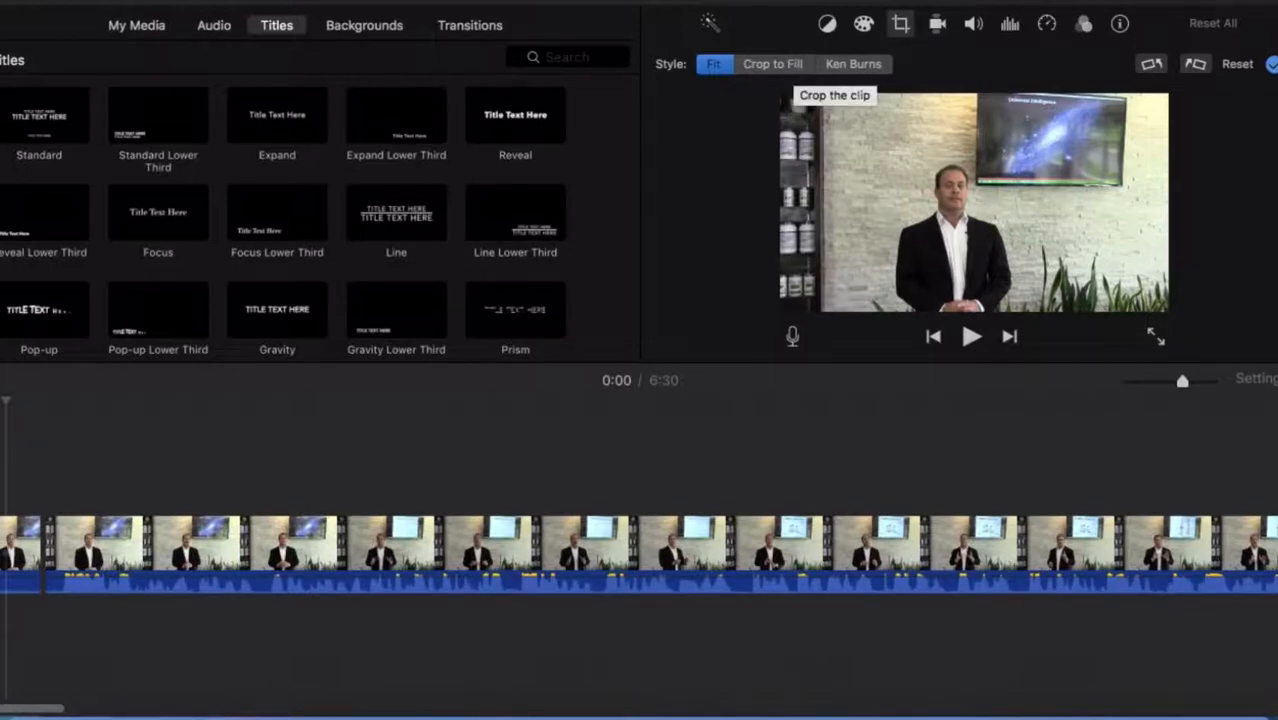
click(772, 63)
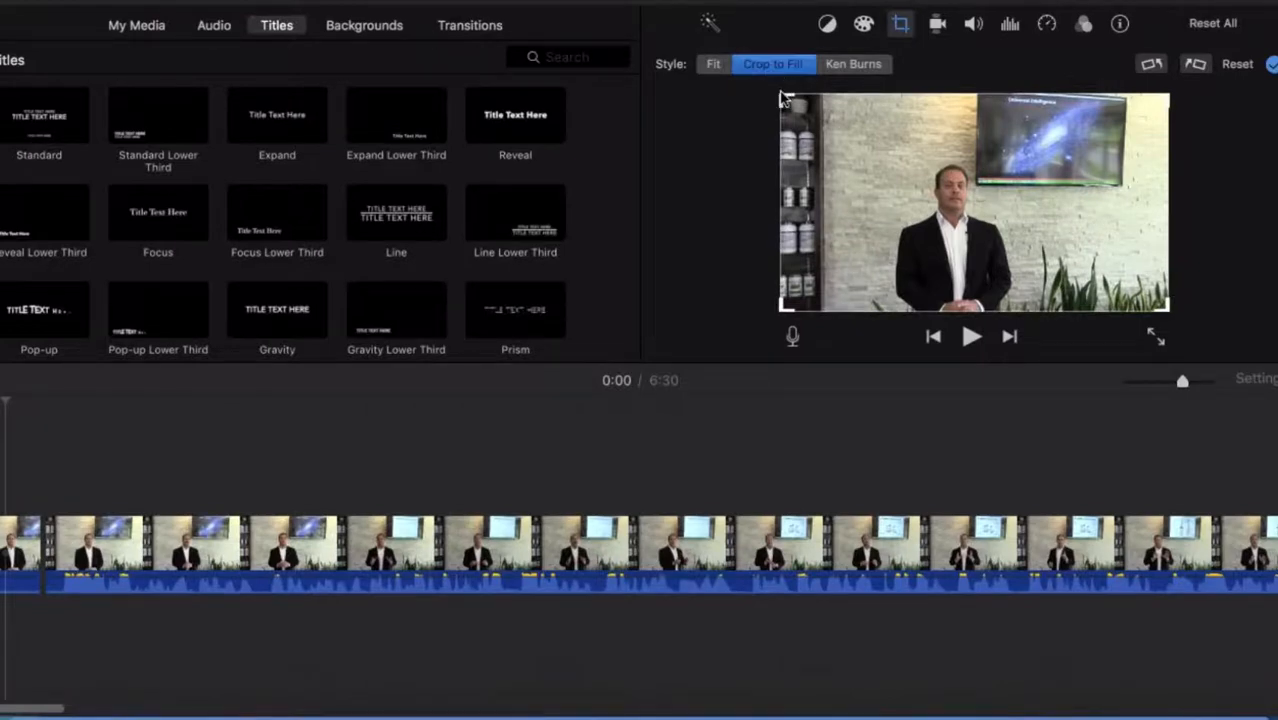
drag(785, 97, 898, 160)
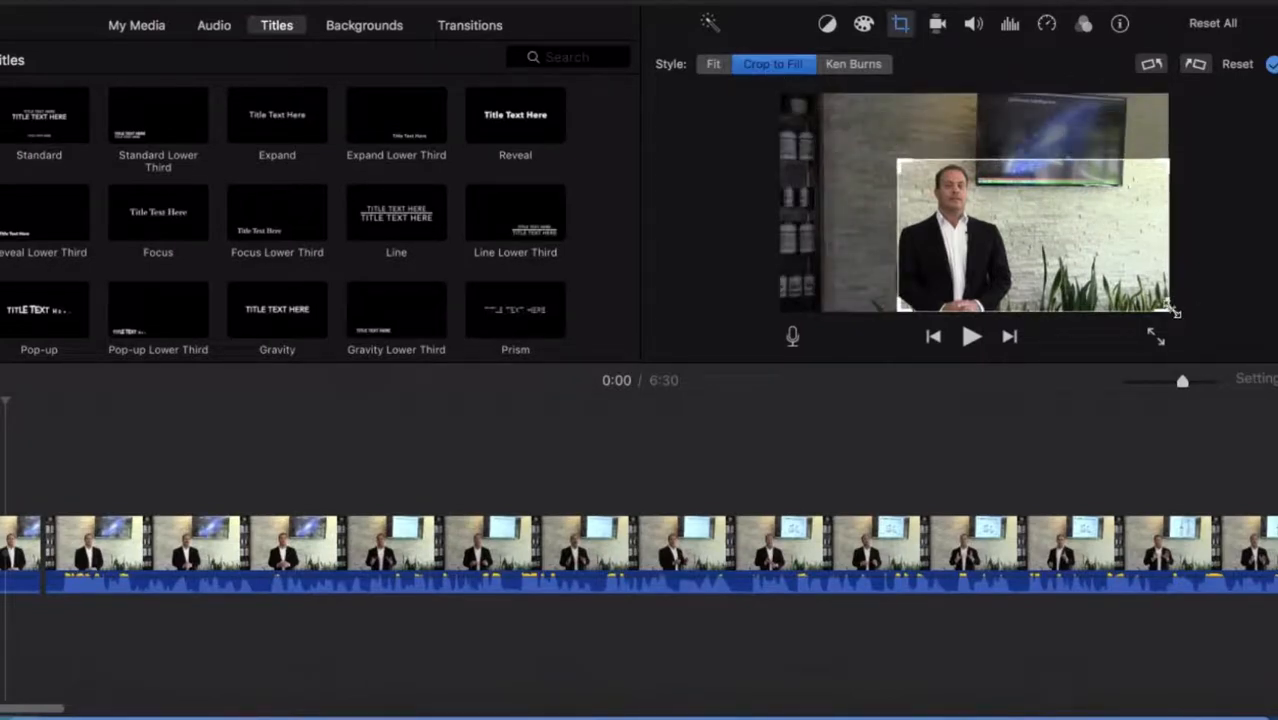
drag(1172, 310, 1045, 280)
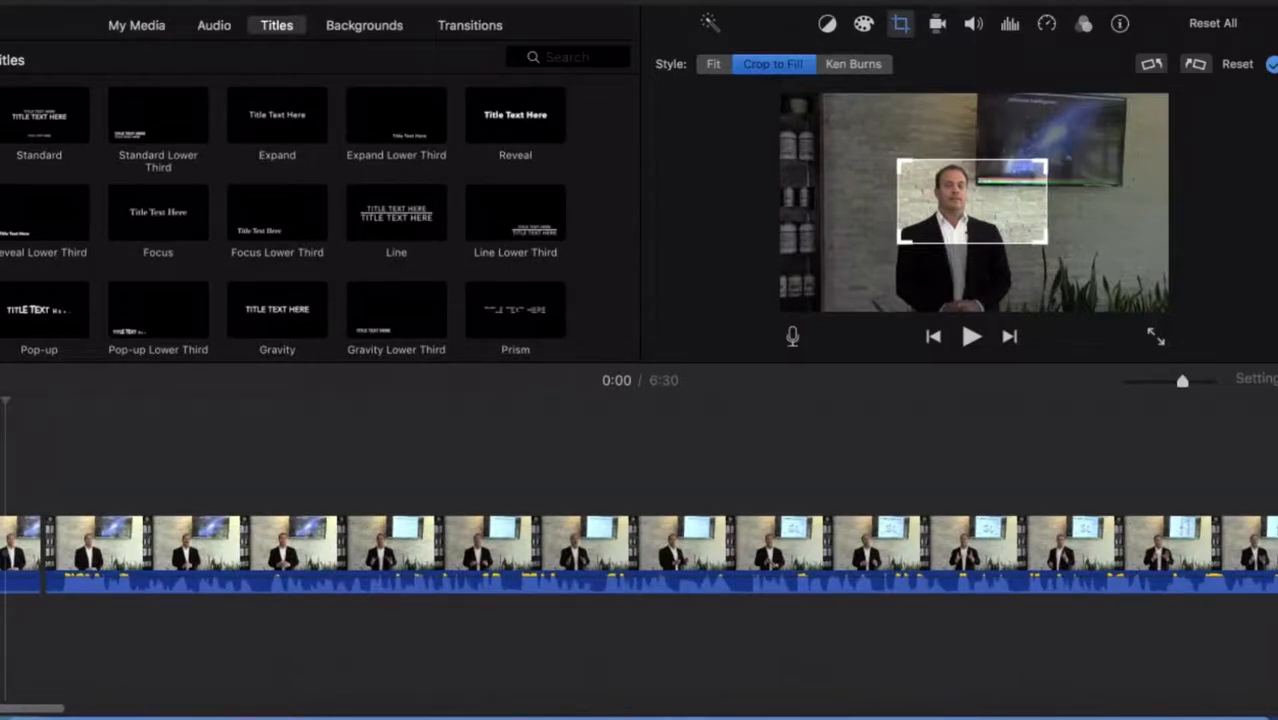
key(Return)
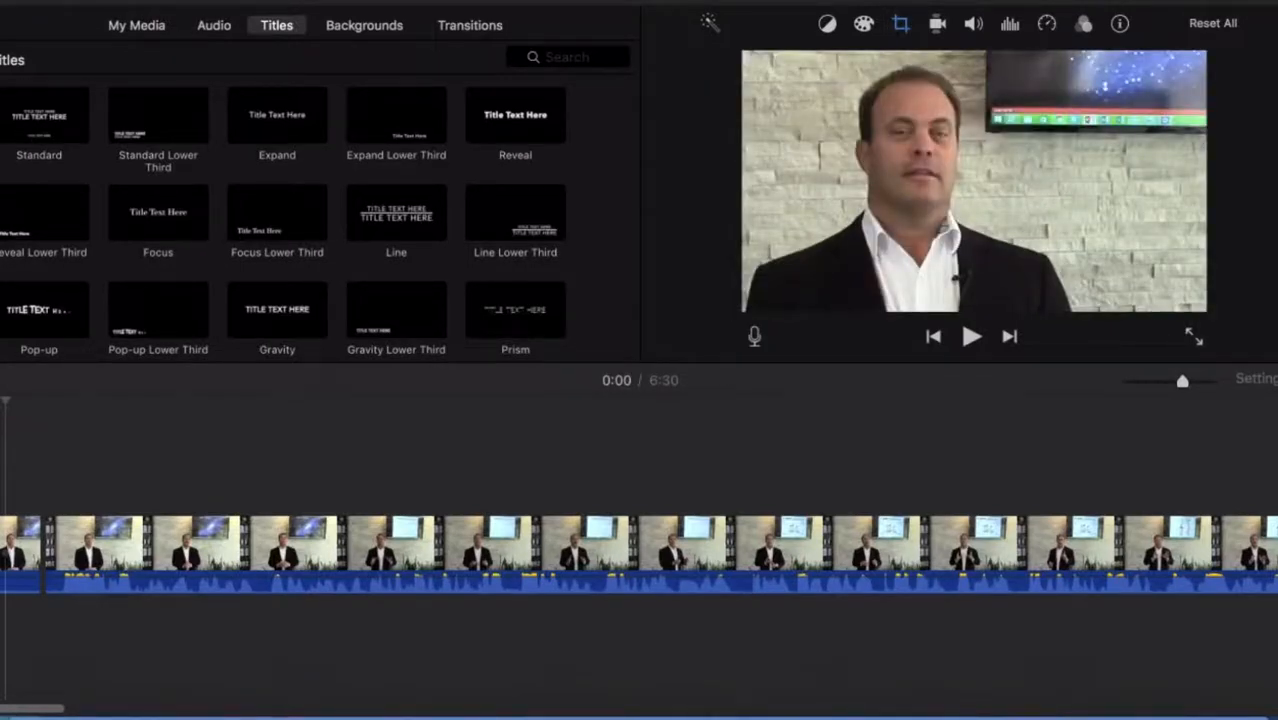
Step: Undo both crop frame adjustments on the first clip
key(super+z)
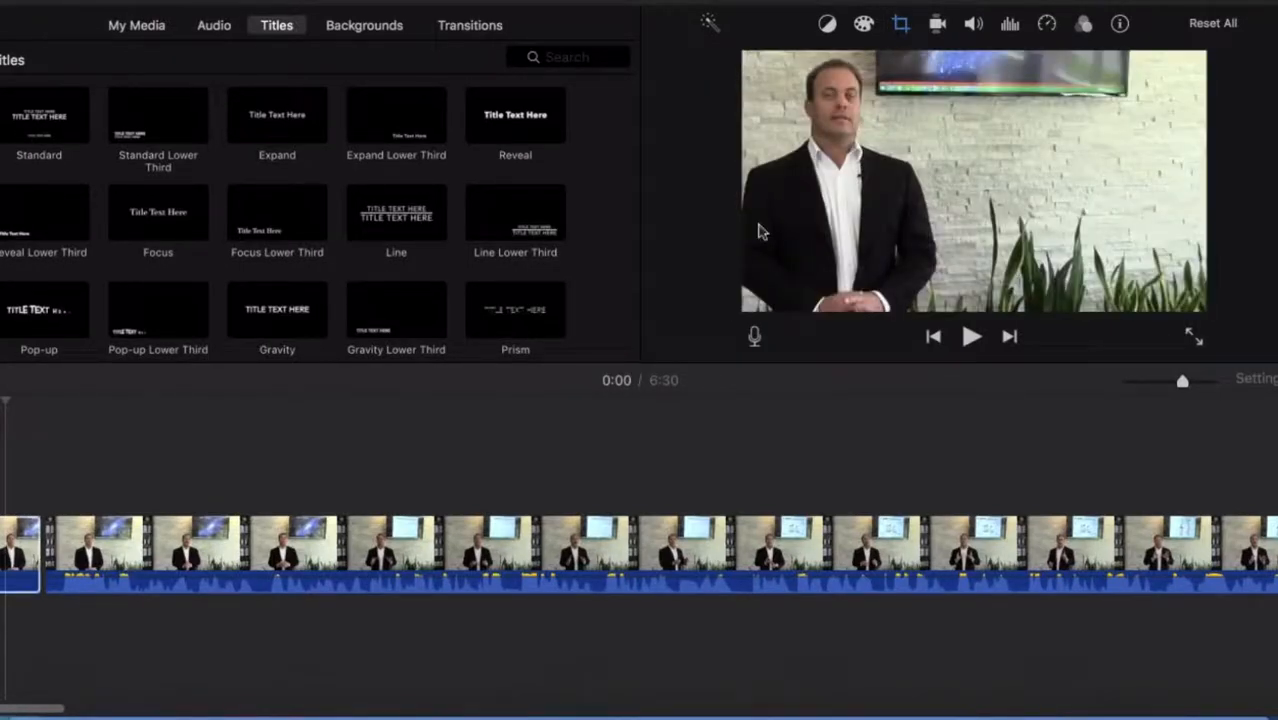
key(super+z)
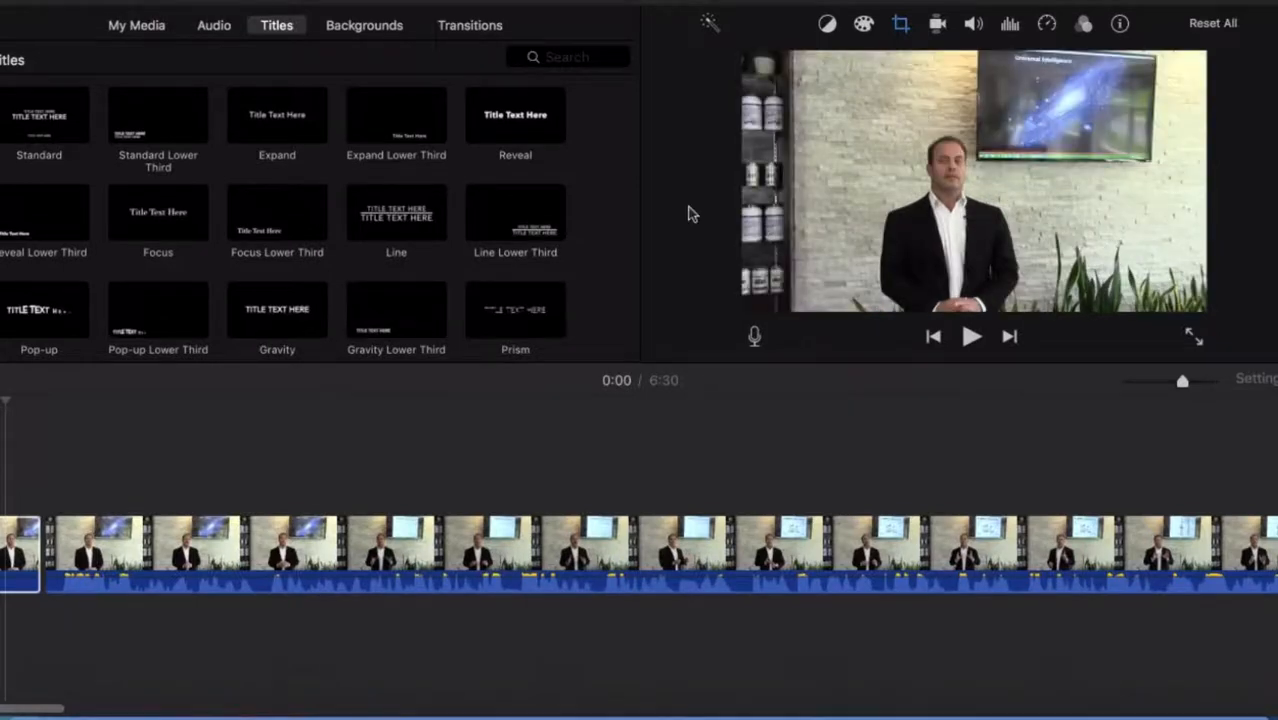
Step: Apply a Ken Burns effect to the first clip with the start frame shrunk toward the picture's upper-right corner, and play it back
click(900, 23)
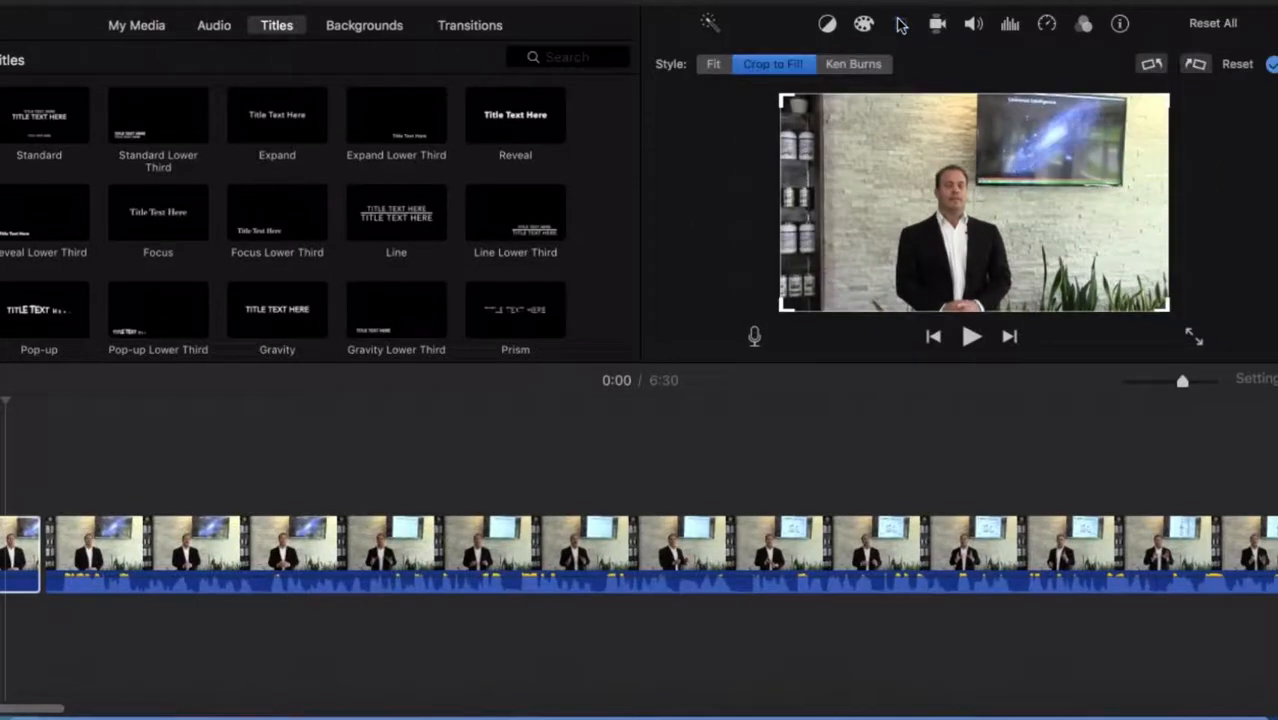
click(870, 70)
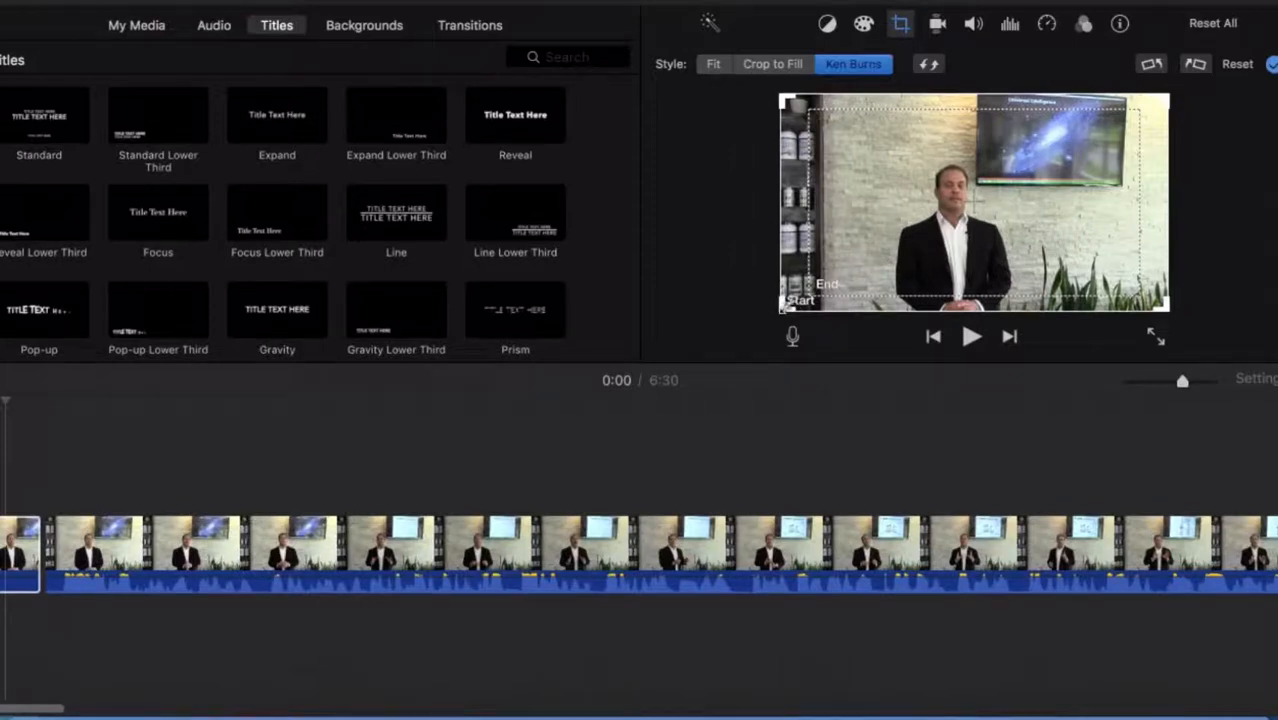
drag(783, 308, 846, 272)
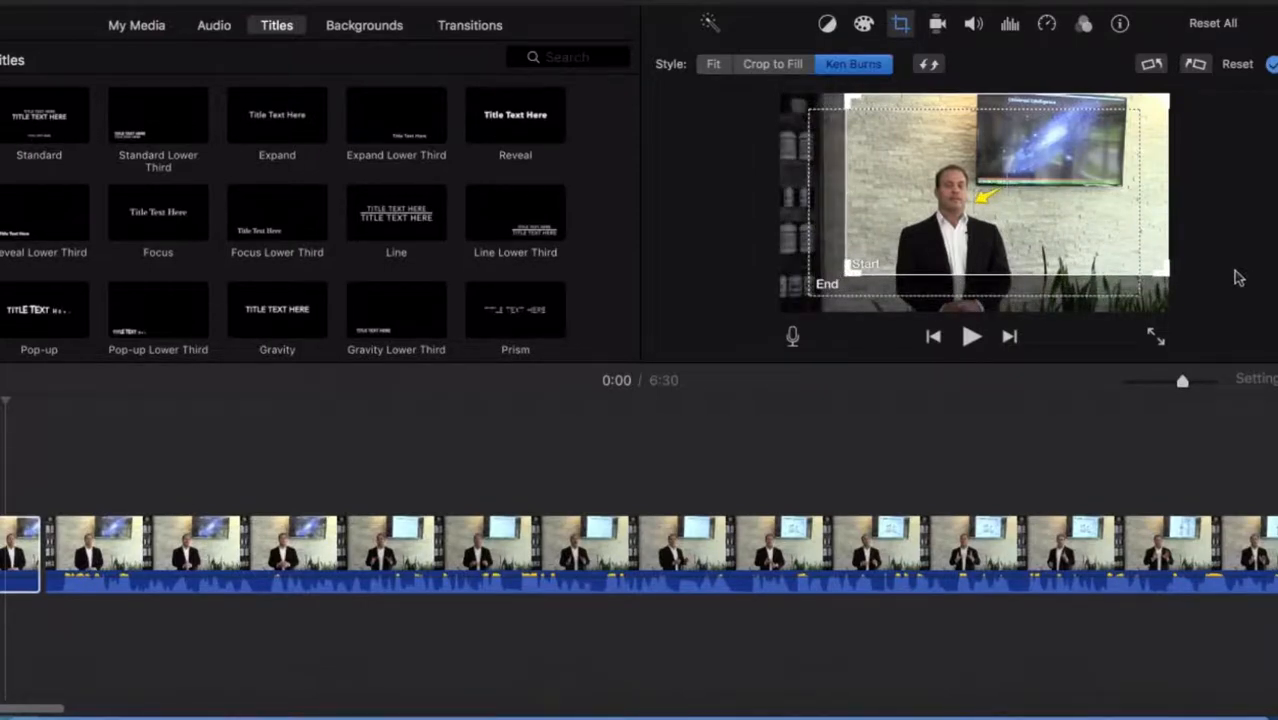
click(1271, 64)
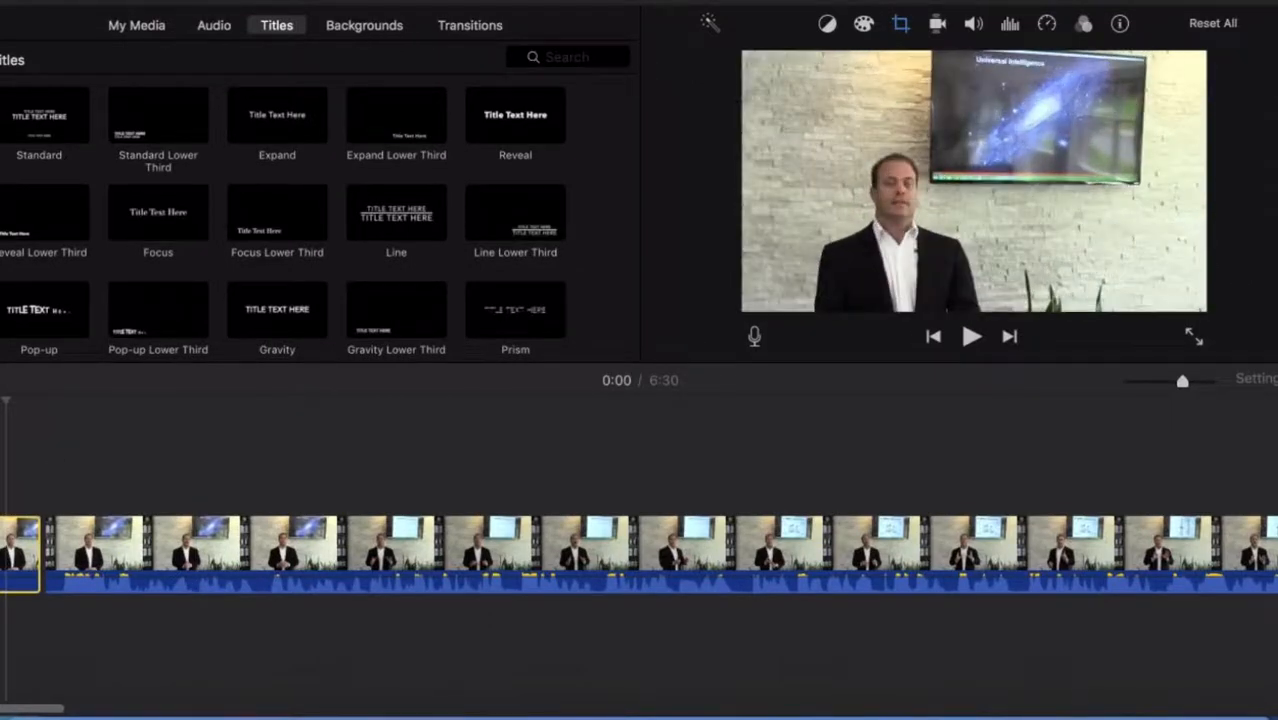
key(space)
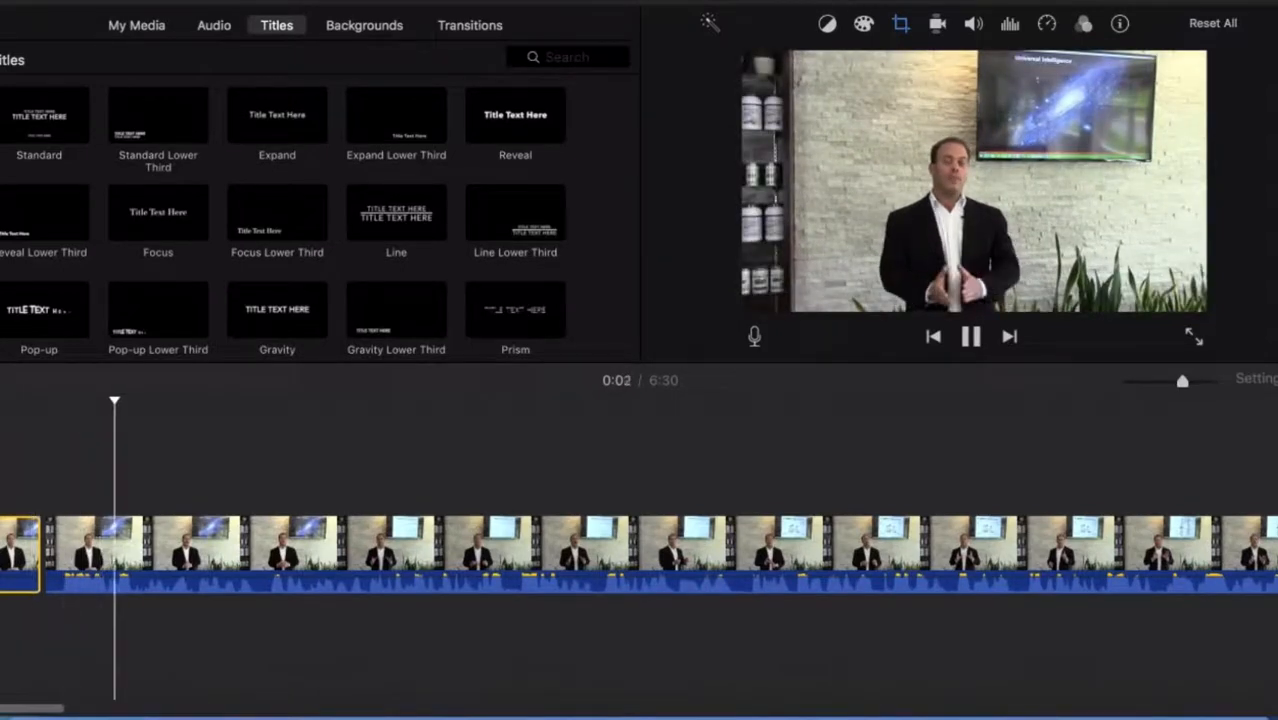
key(space)
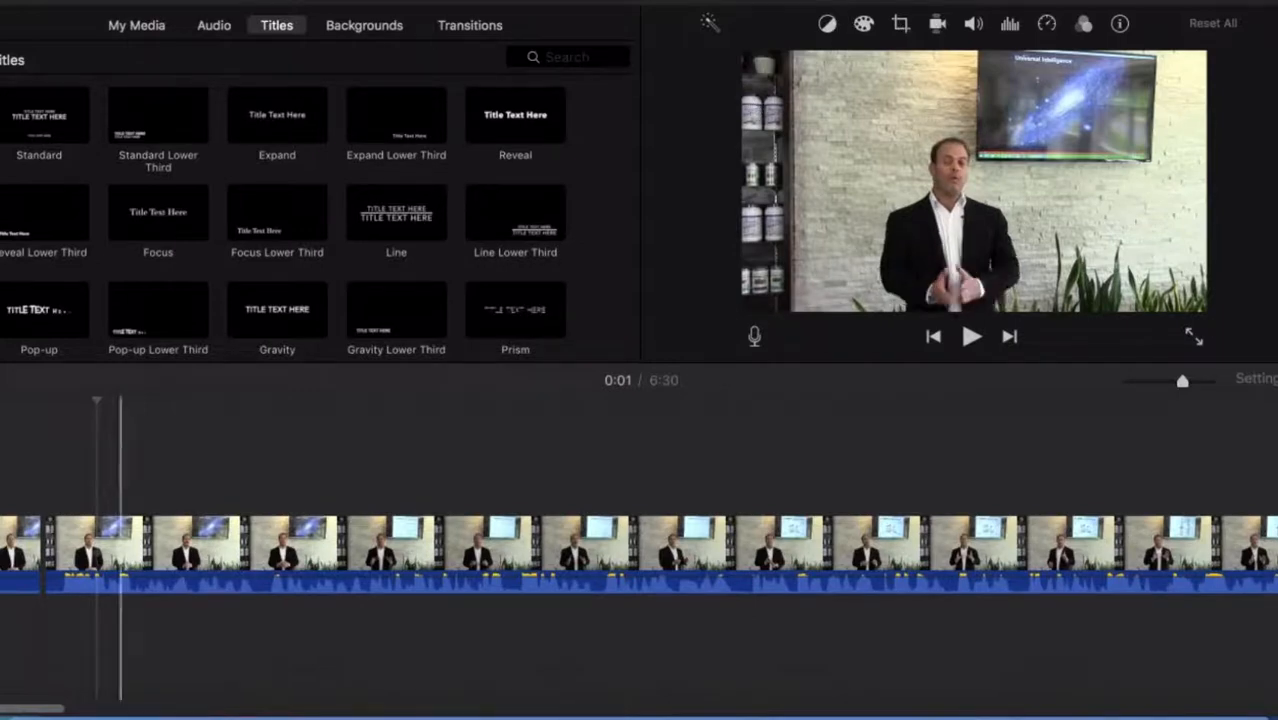
Step: Zoom the timeline out until each clip of the movie shows as a single short thumbnail
scroll(710, 465, right, 3)
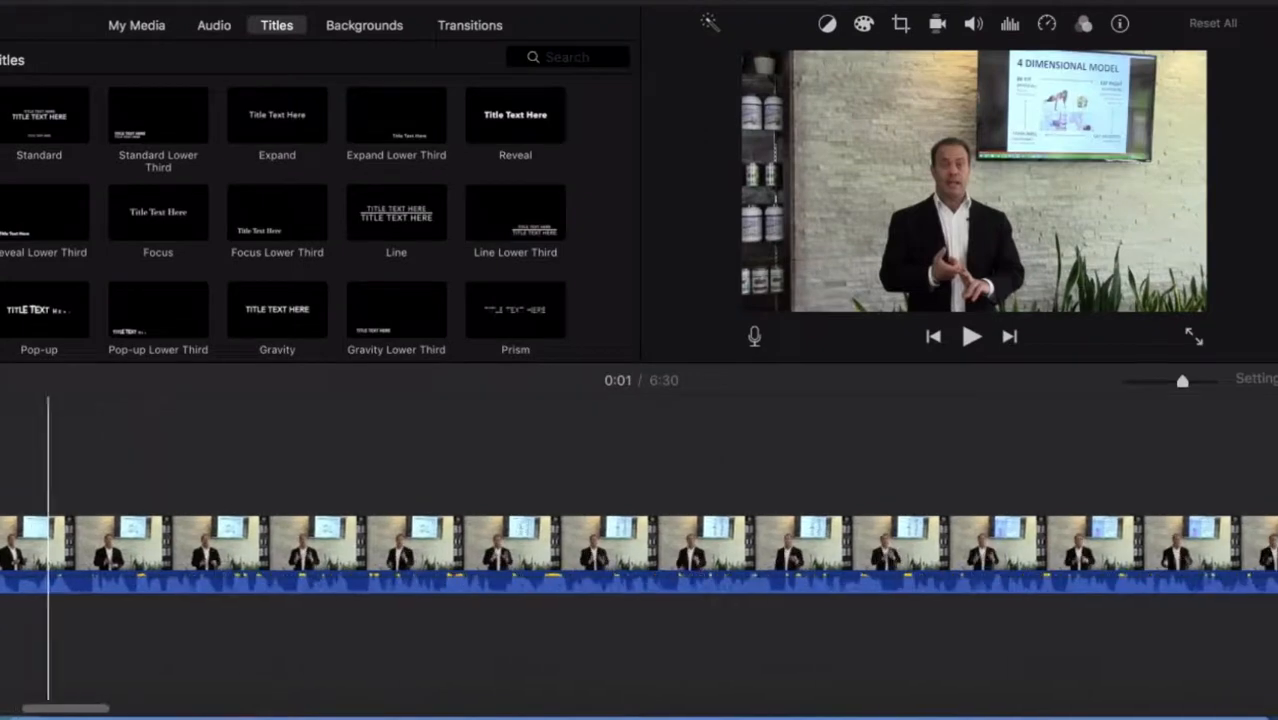
drag(1178, 383, 1124, 396)
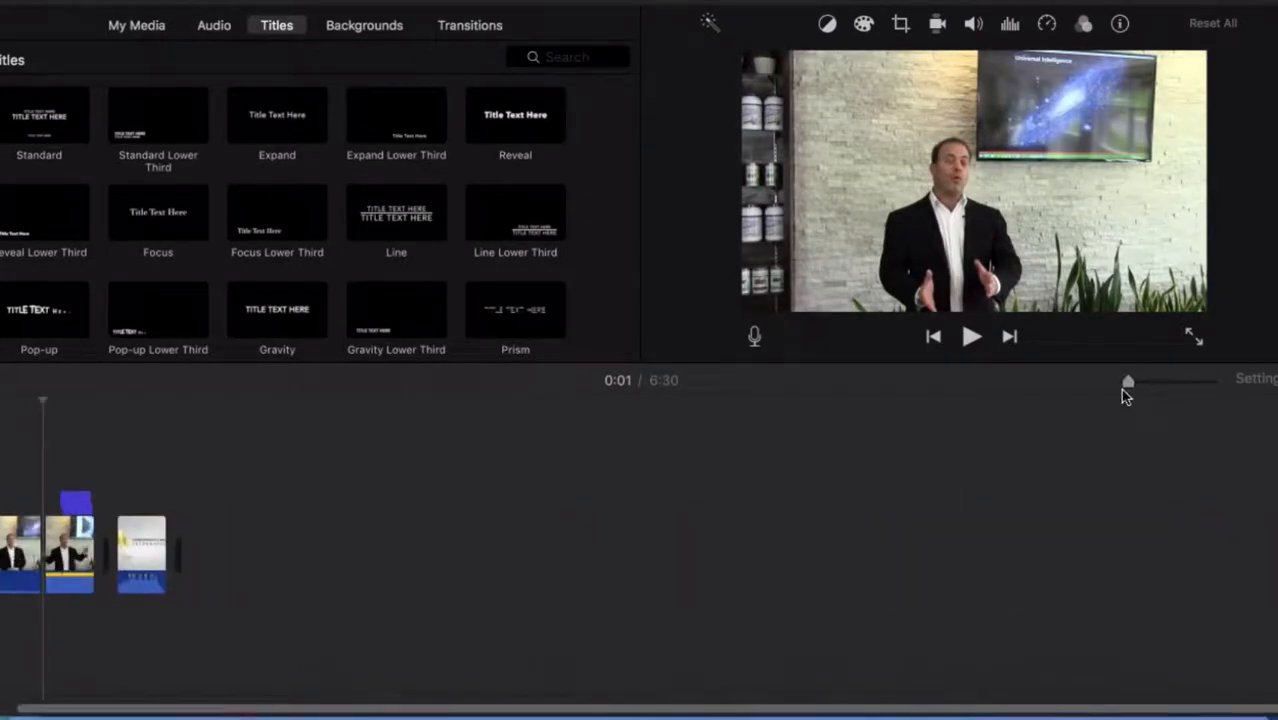
Step: Return to the project's own media and select the 4.9-minute clip in the 2-8-17 event
click(122, 25)
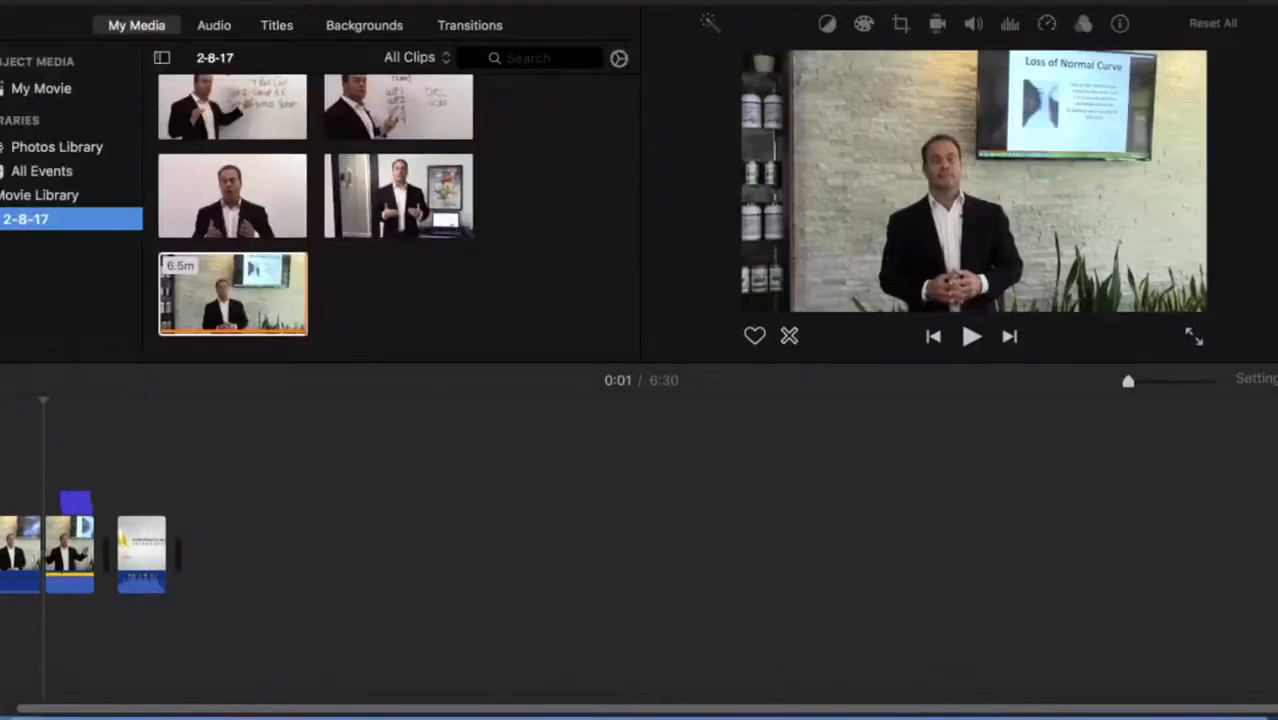
click(270, 303)
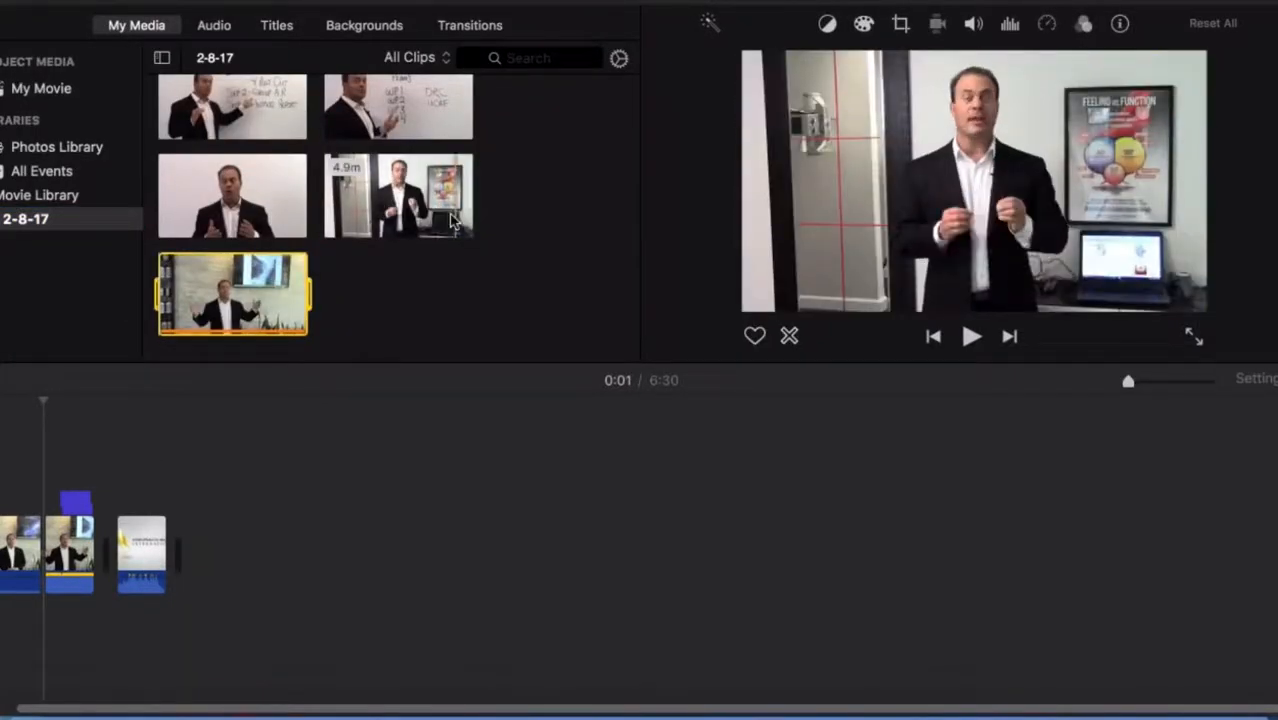
click(453, 226)
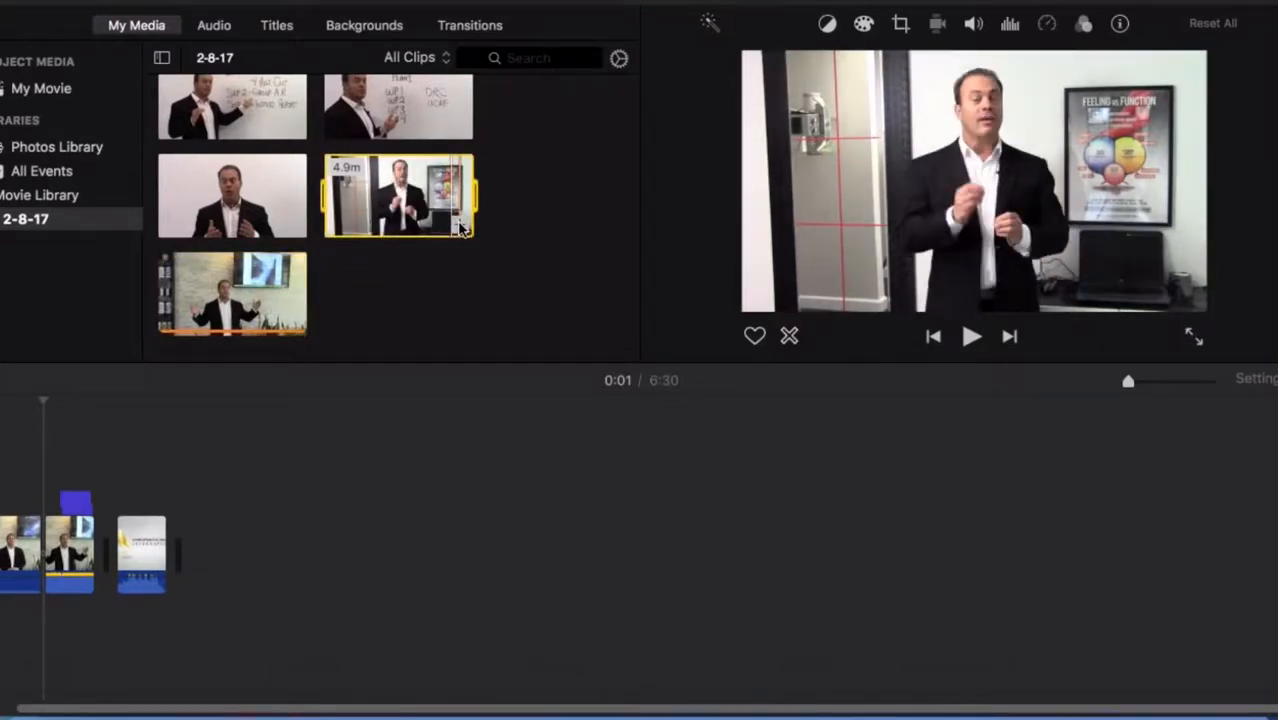
click(460, 228)
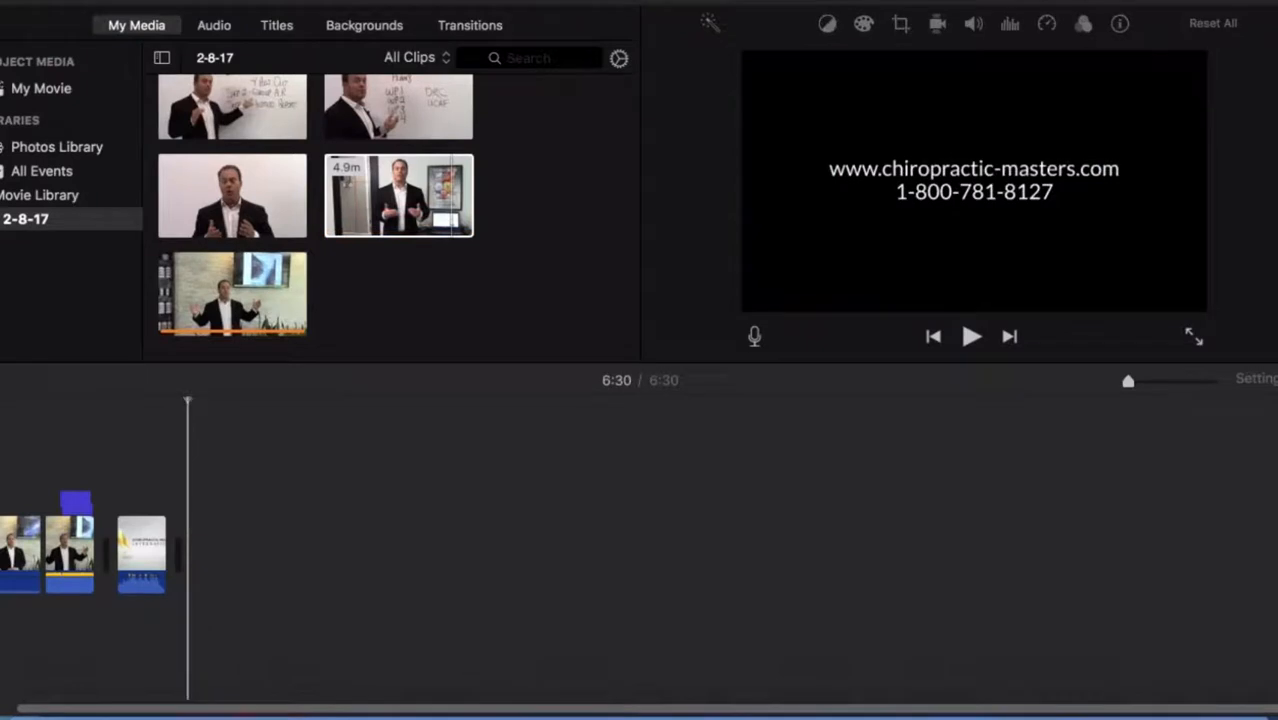
click(443, 225)
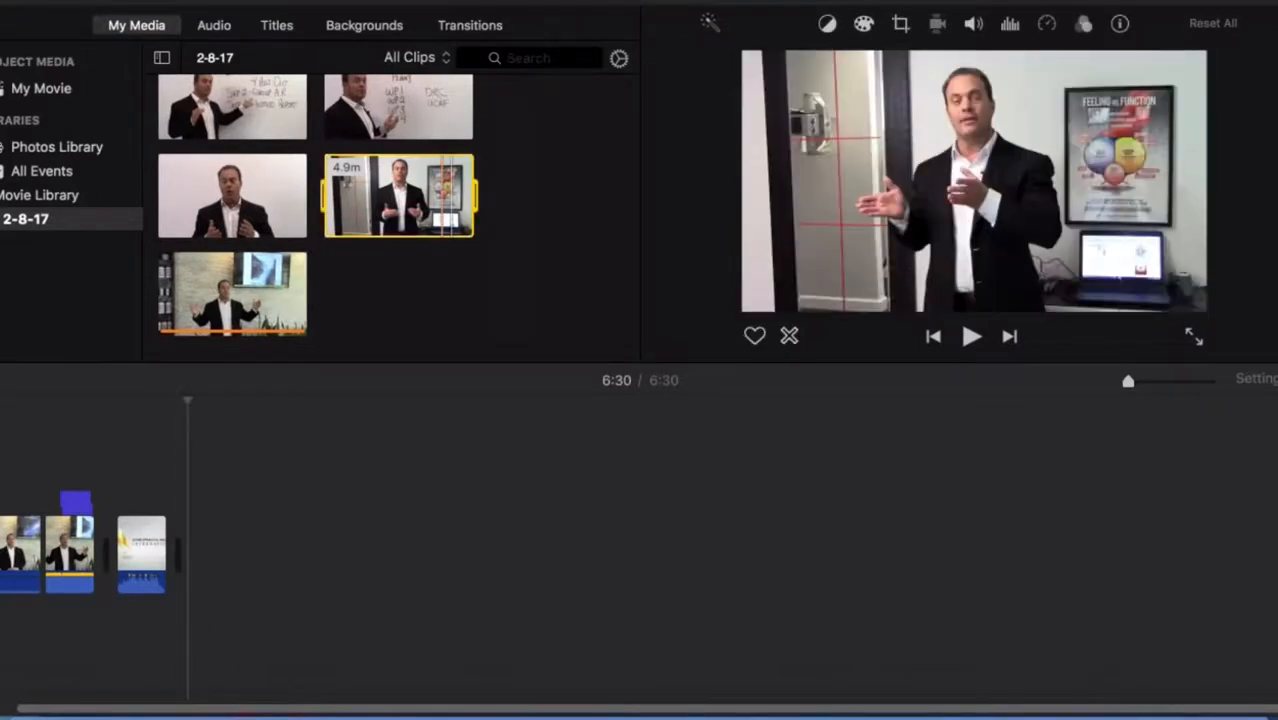
right_click(418, 190)
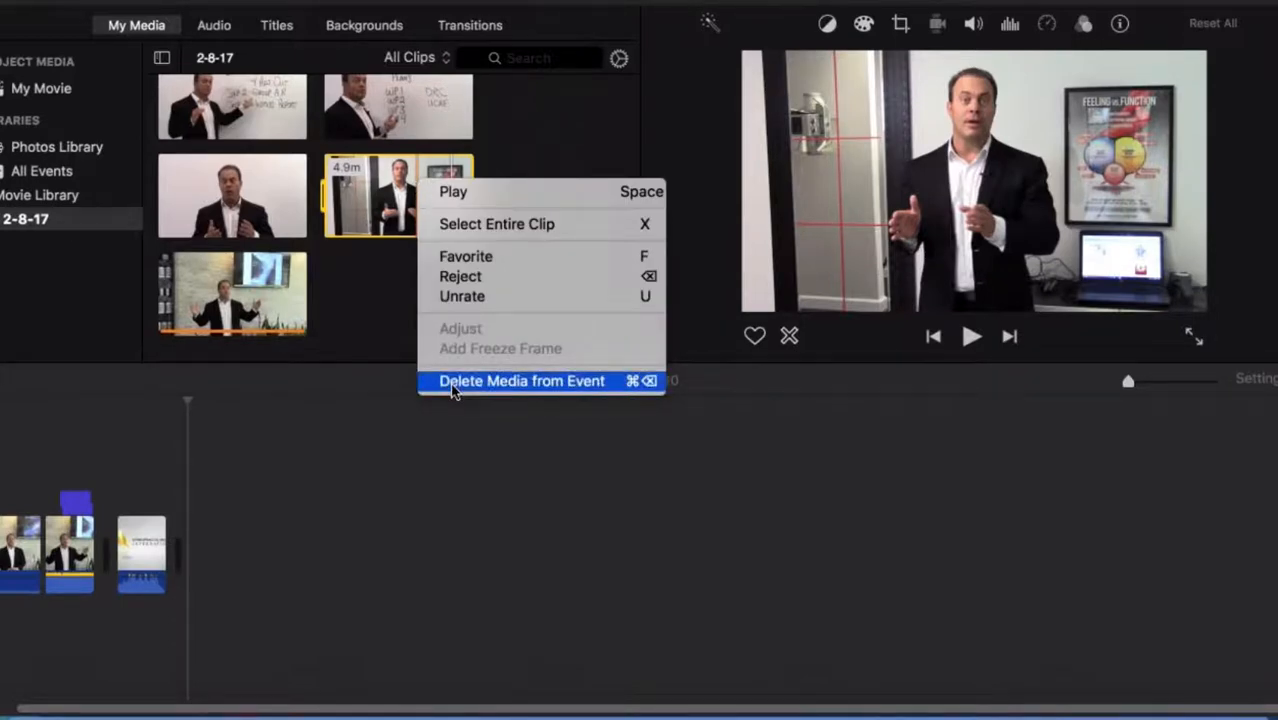
click(374, 291)
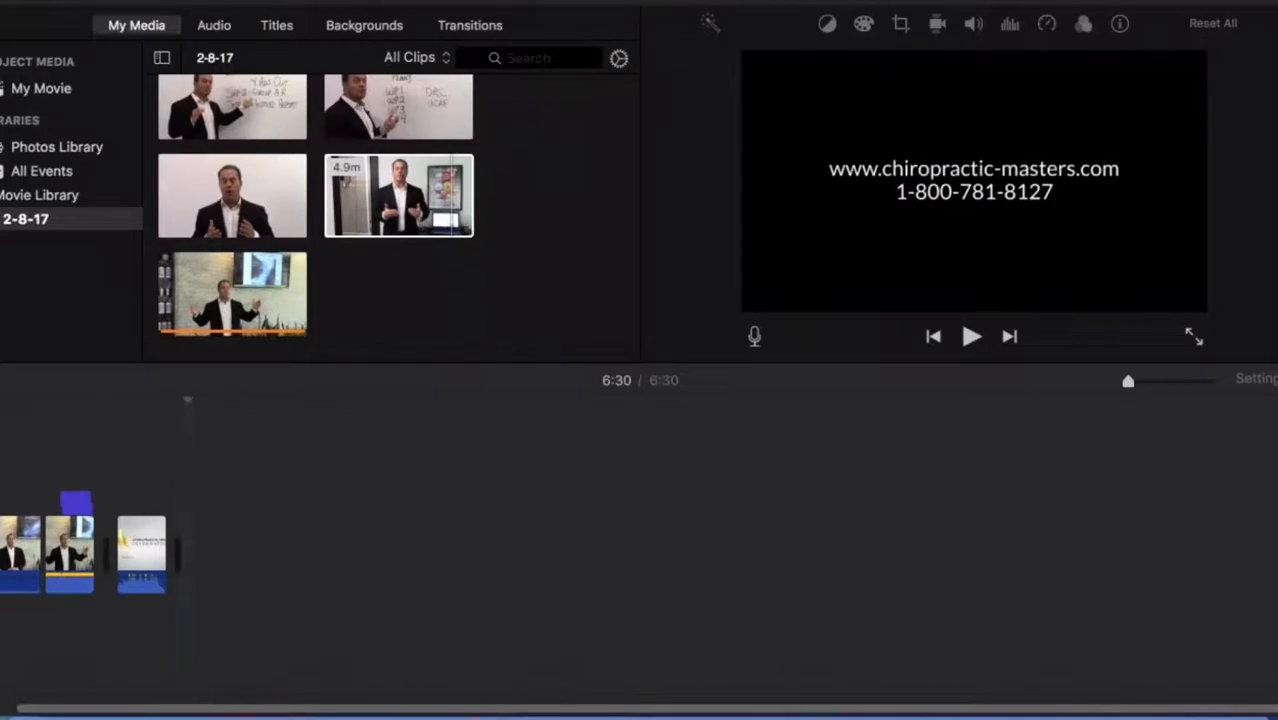
Step: Zoom the timeline in to show individual frames, and look through the movie from its beginning to the "#1 - Welcome & Acknowledge" title
drag(1128, 388, 1183, 386)
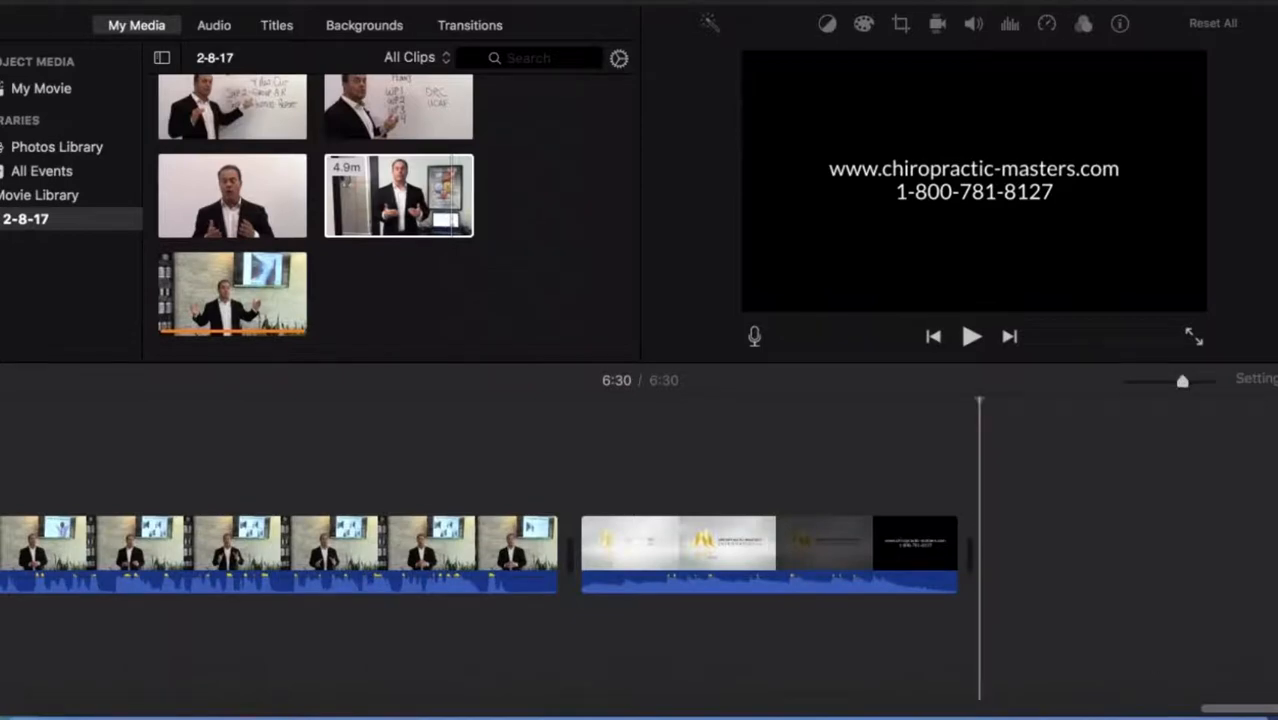
scroll(383, 671, left, 5)
scroll(383, 671, left, 3)
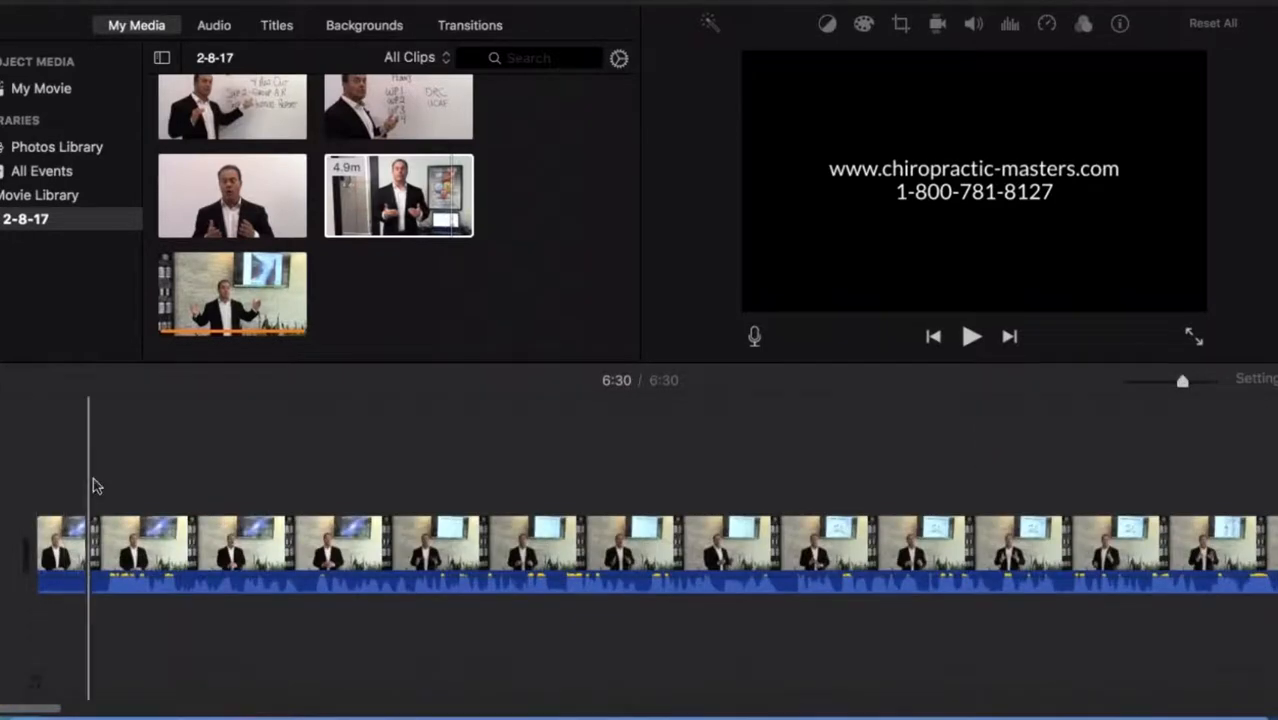
scroll(419, 510, right, 3)
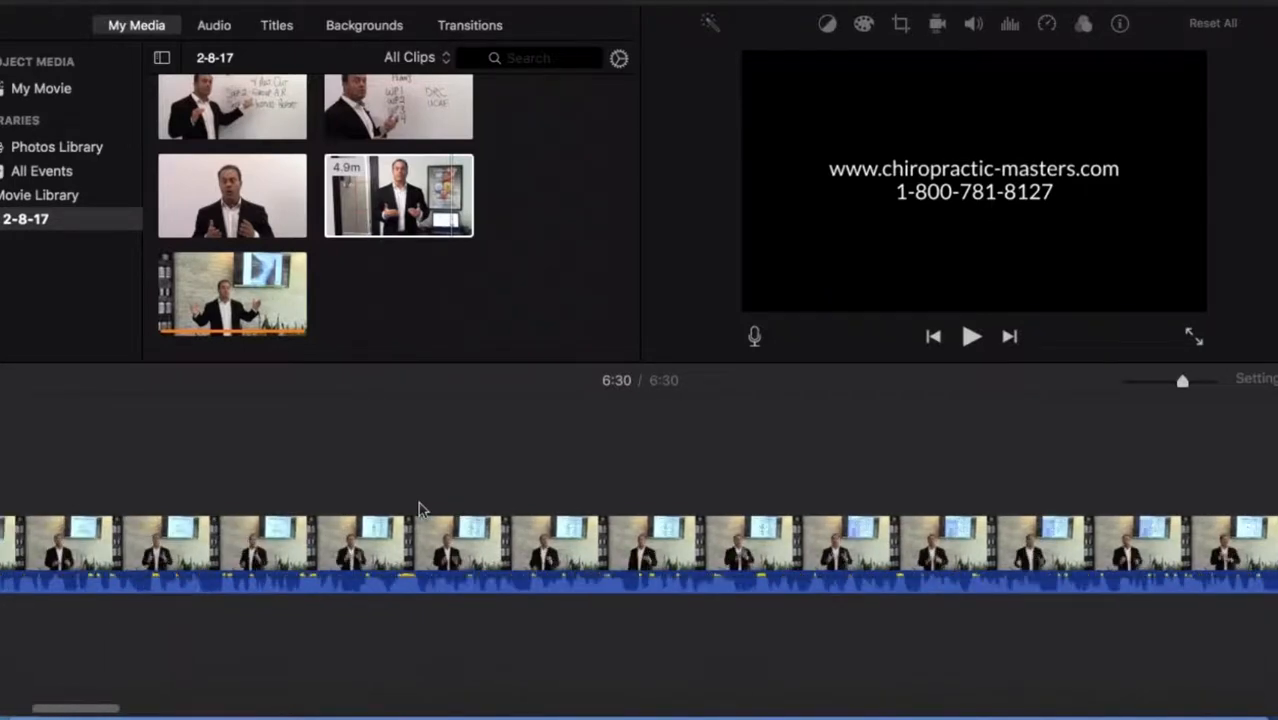
scroll(419, 510, right, 5)
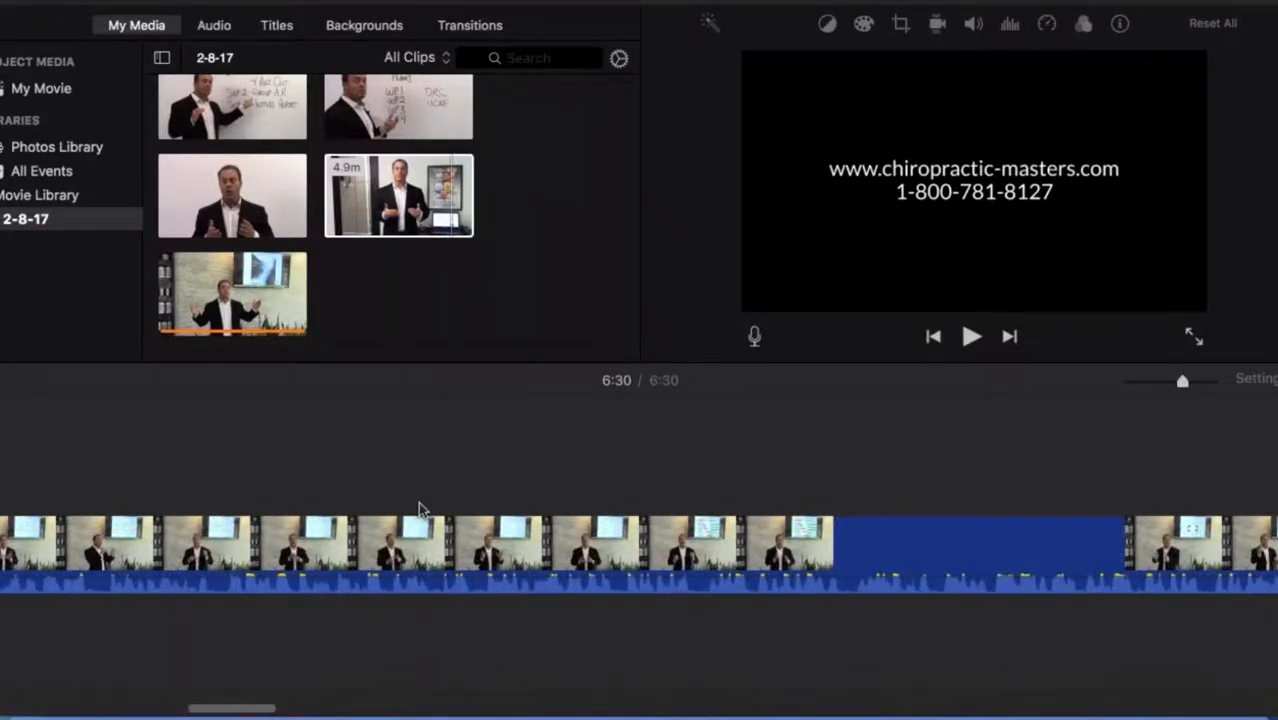
scroll(420, 508, right, 3)
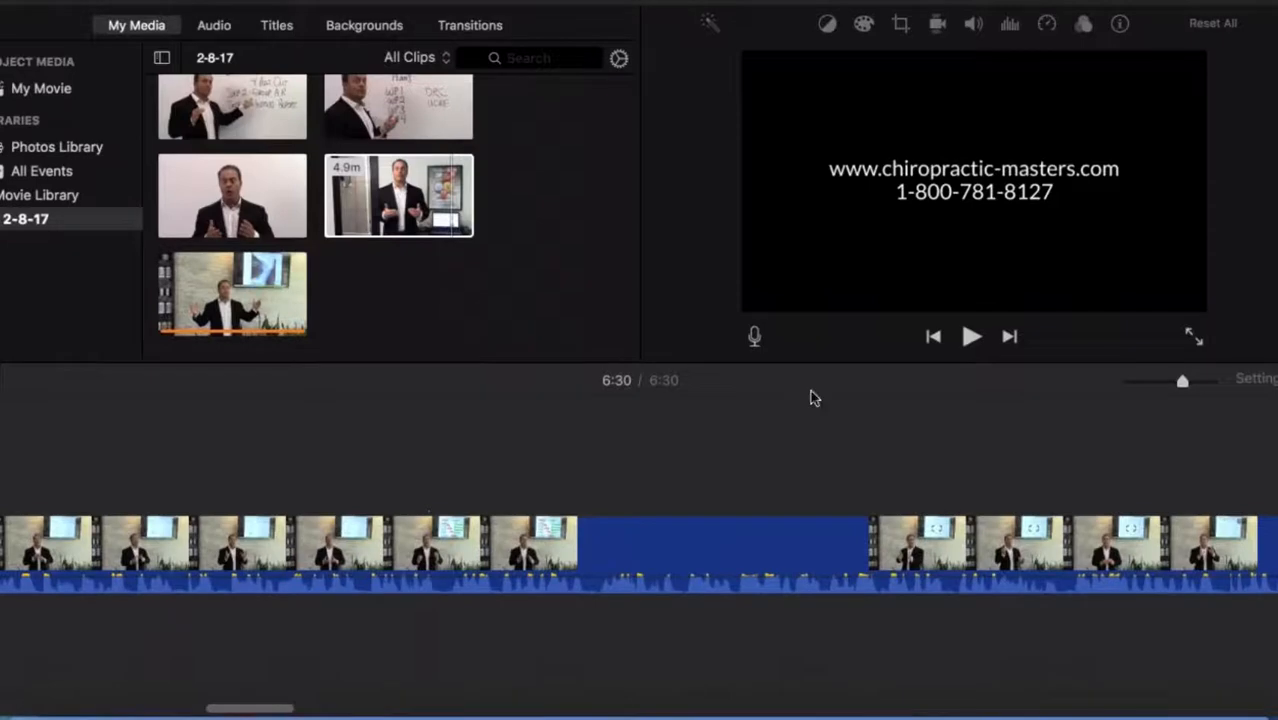
scroll(839, 420, right, 4)
scroll(838, 470, right, 6)
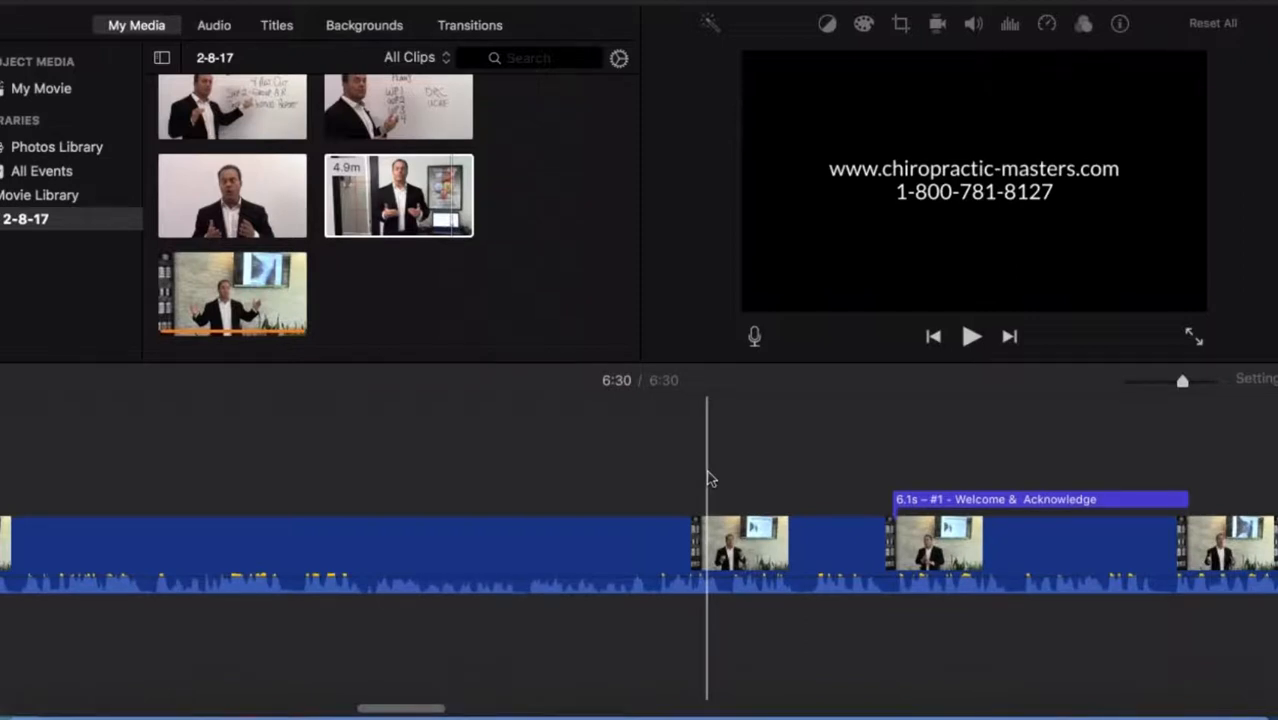
Step: Split the long clip at 2:11, shortly before the "#1 - Welcome & Acknowledge" title
click(796, 488)
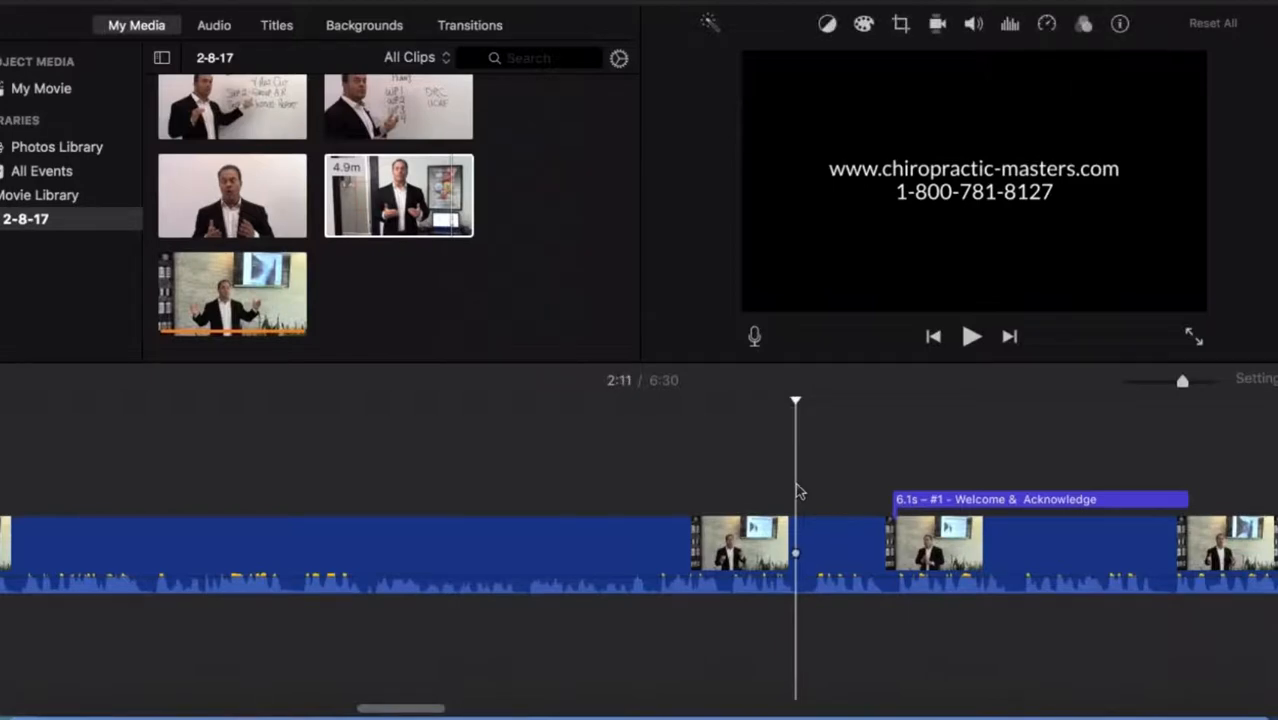
click(797, 543)
right_click(797, 543)
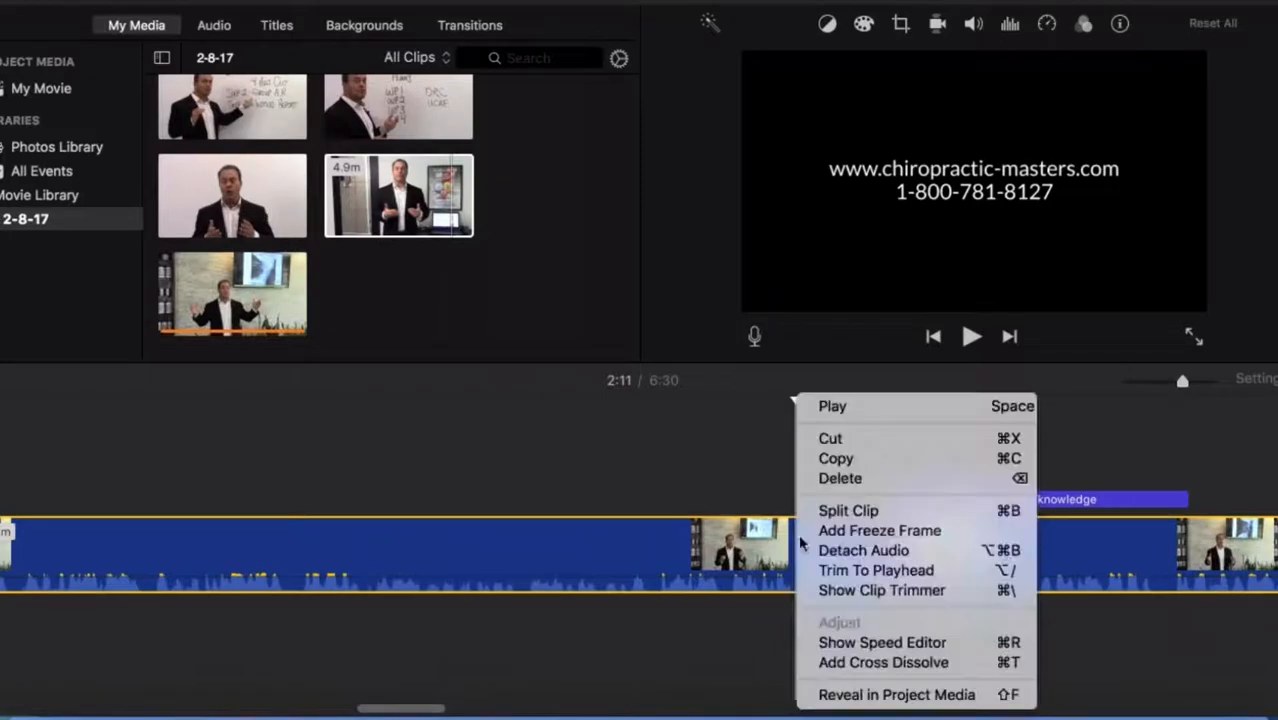
click(829, 512)
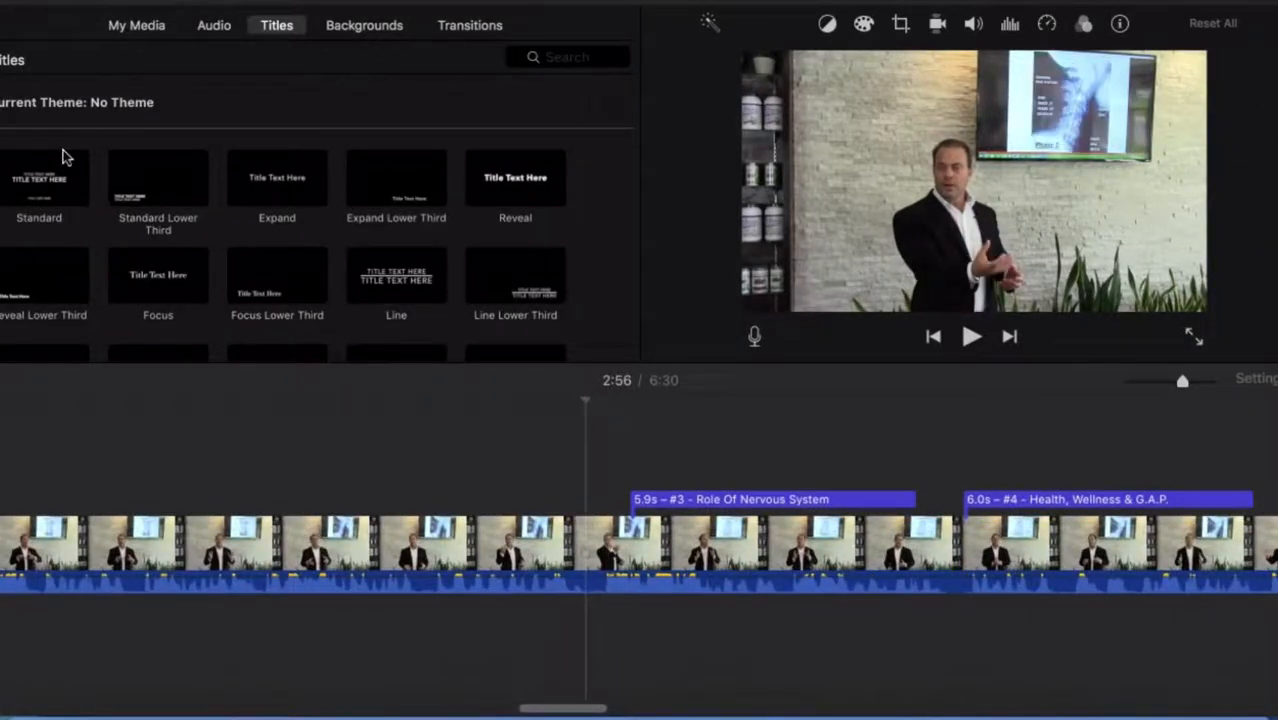
Step: Look over the clips in the 2-8-17 event and return to the title styles
click(137, 27)
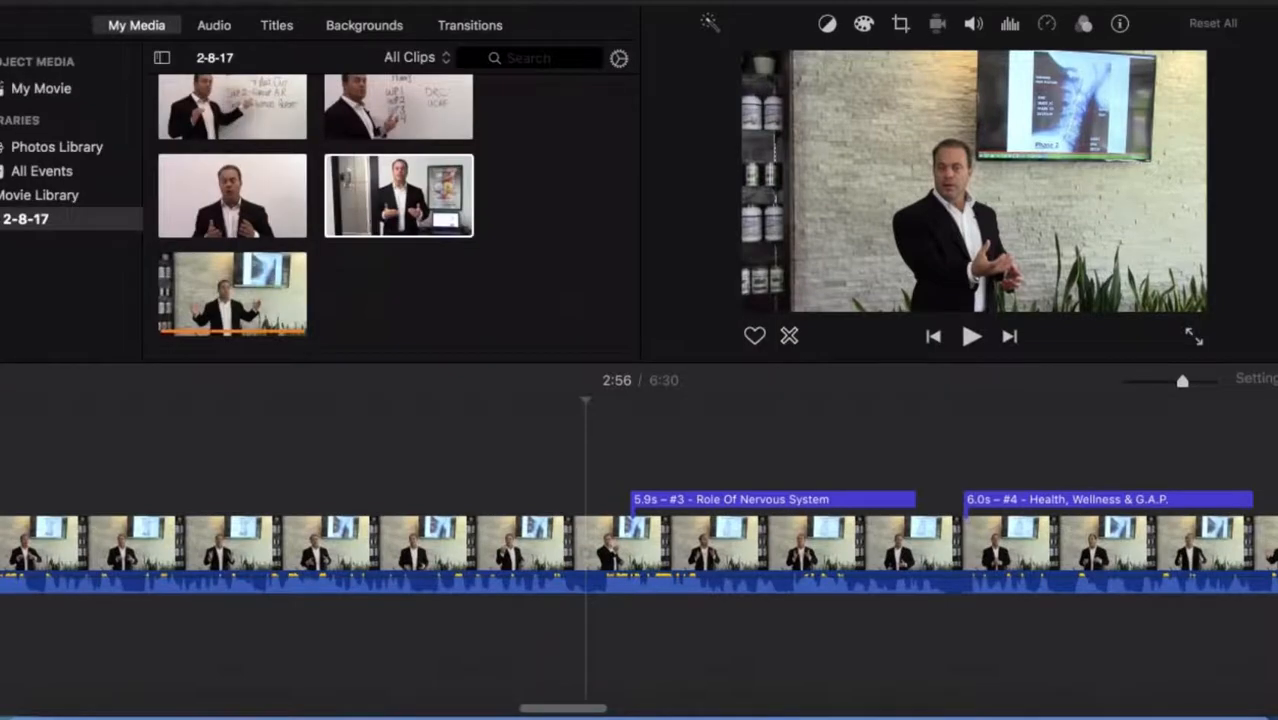
click(276, 27)
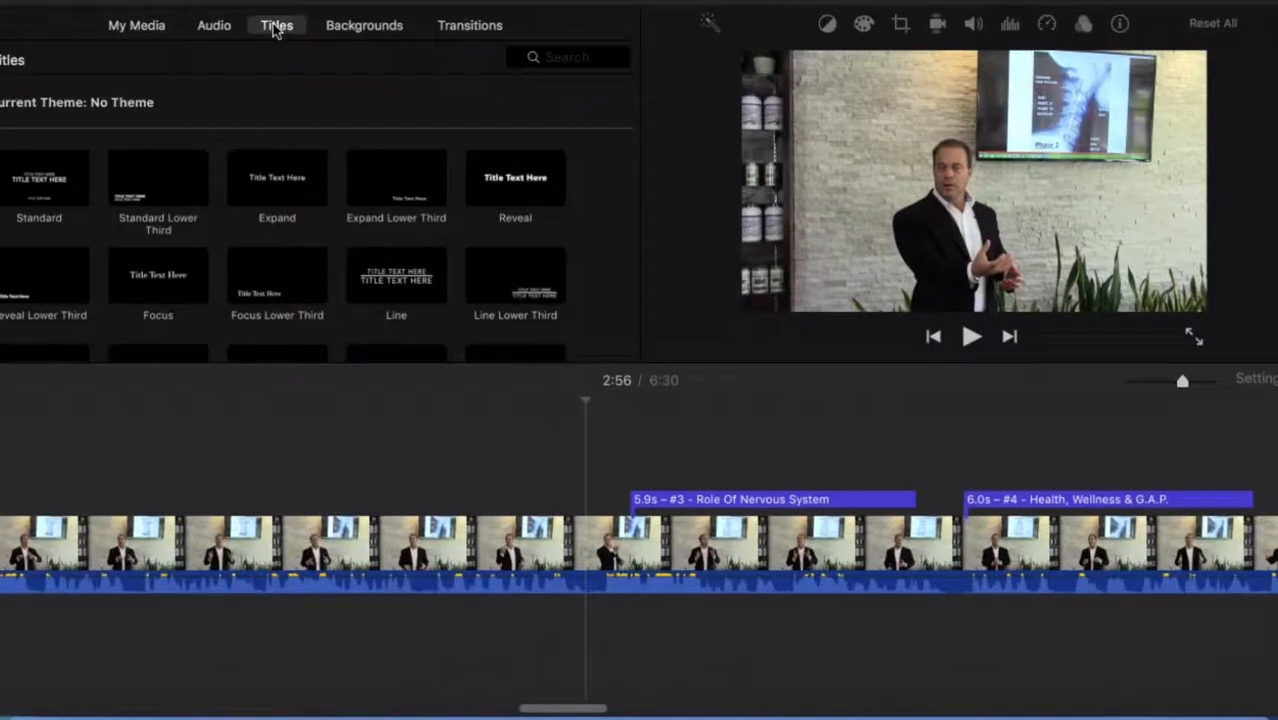
click(152, 27)
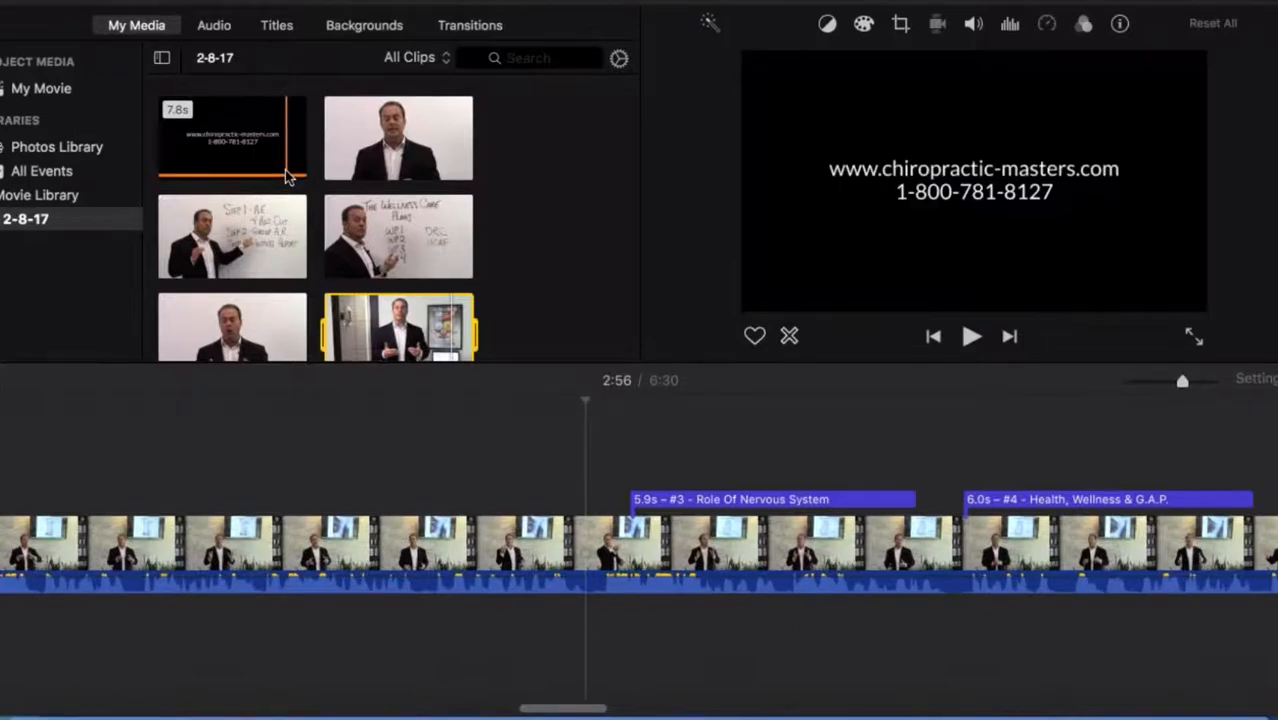
click(276, 27)
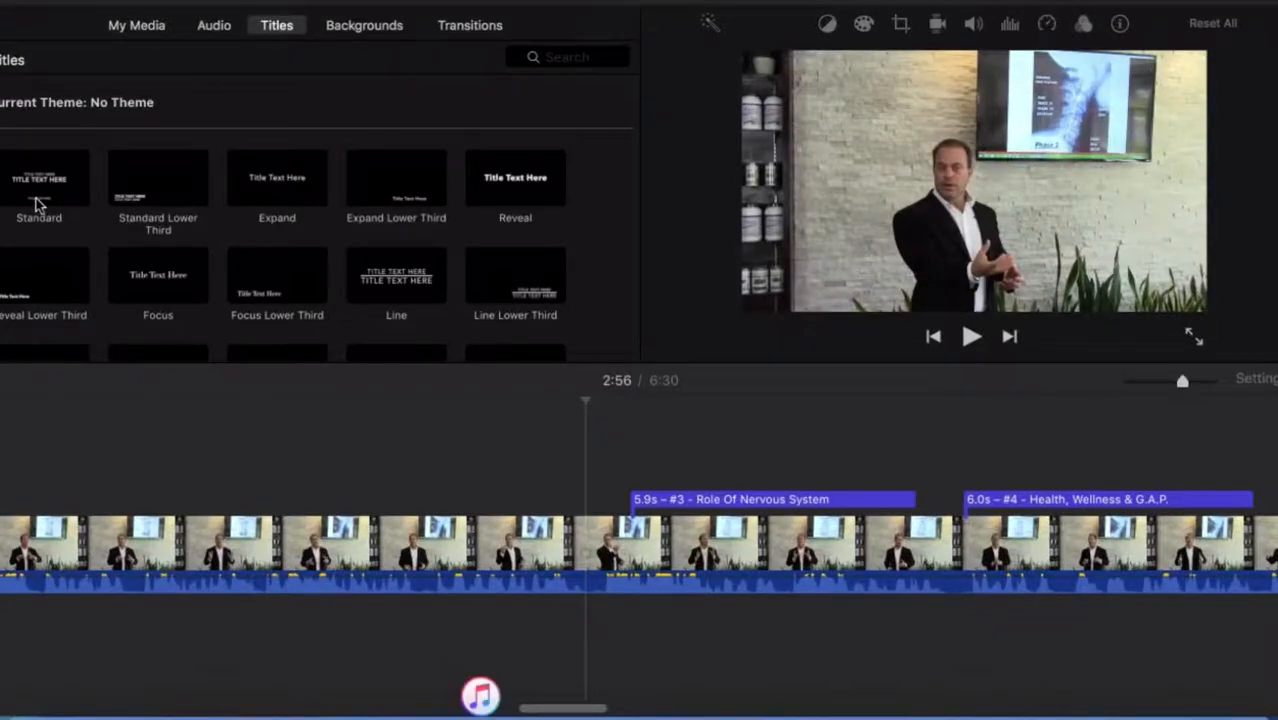
Step: Add a Reveal Lower Third title above the clip, ahead of the "#3 - Role Of Nervous System" title, and delete it again
click(46, 288)
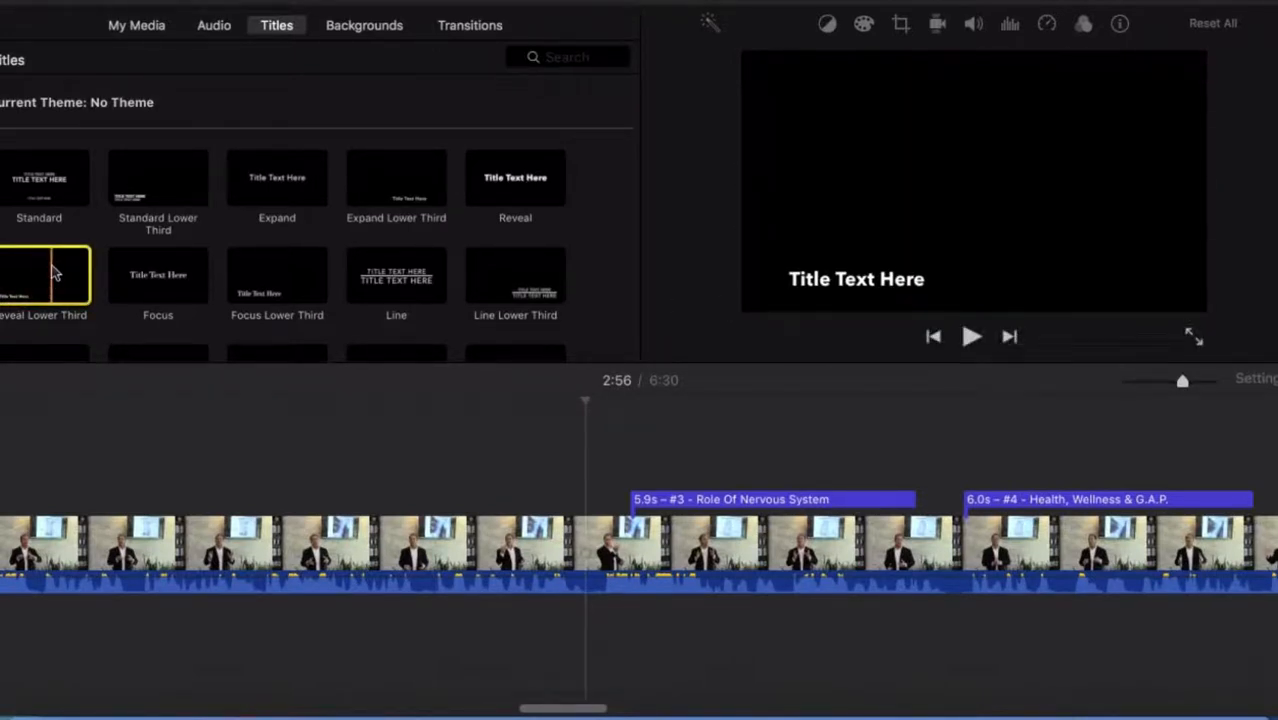
drag(53, 272, 249, 494)
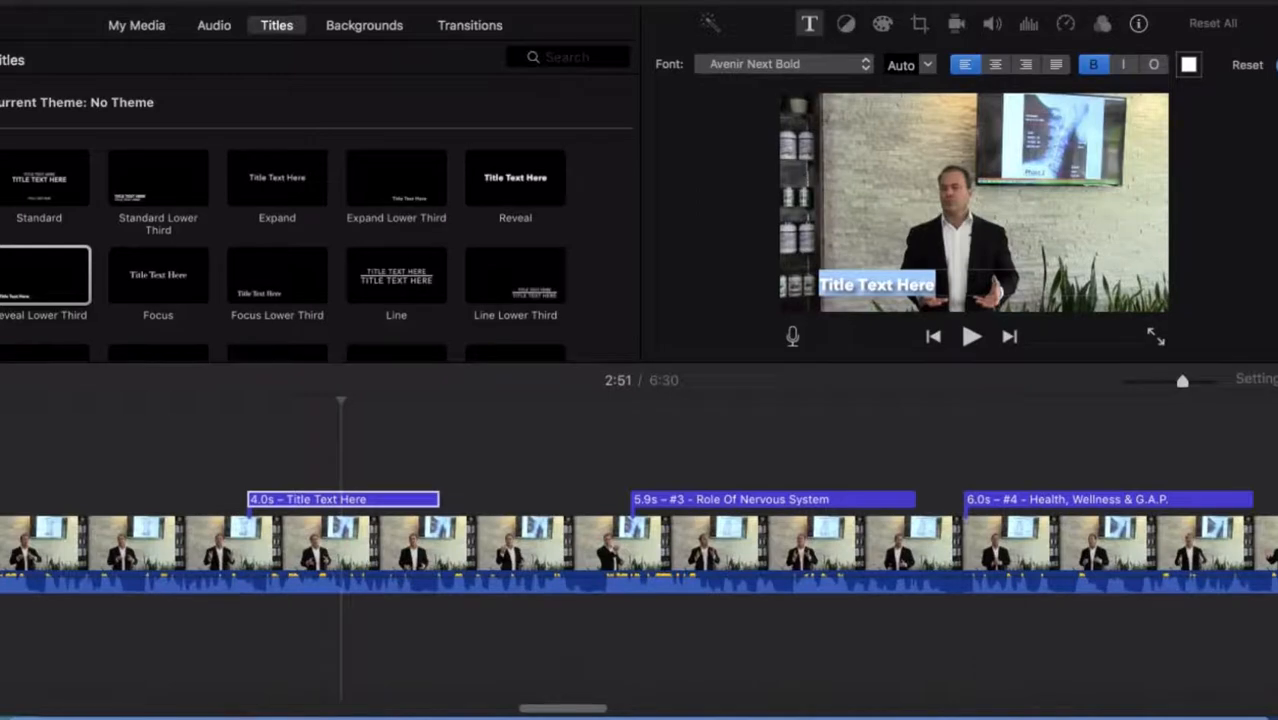
click(290, 500)
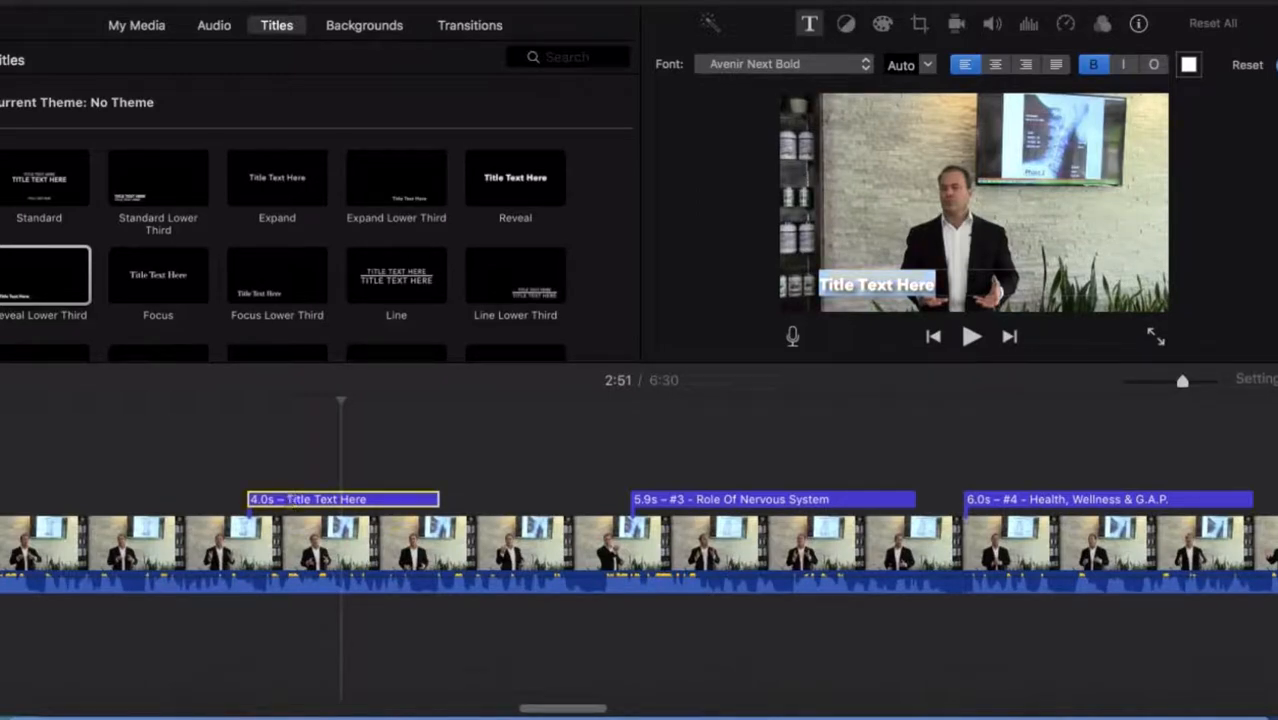
key(Delete)
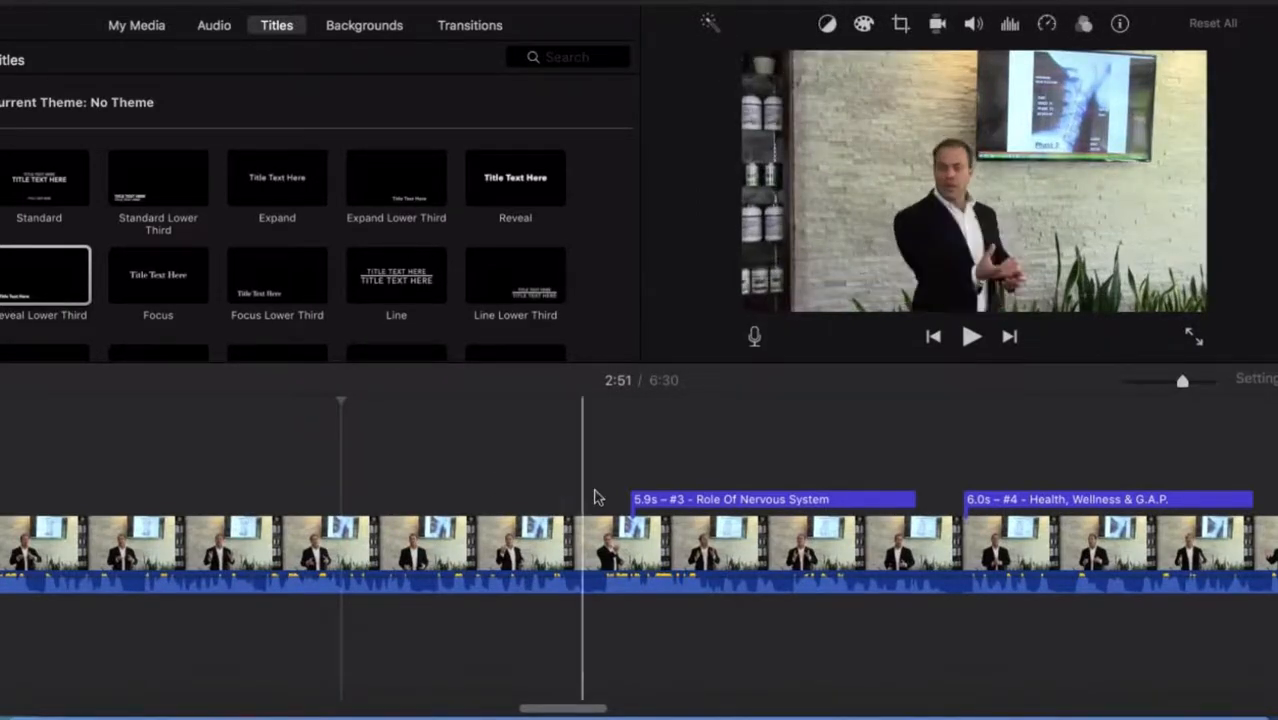
Step: Play the movie from 2:55 to watch the "#3 - Role Of Nervous System" title appear over the footage
click(656, 502)
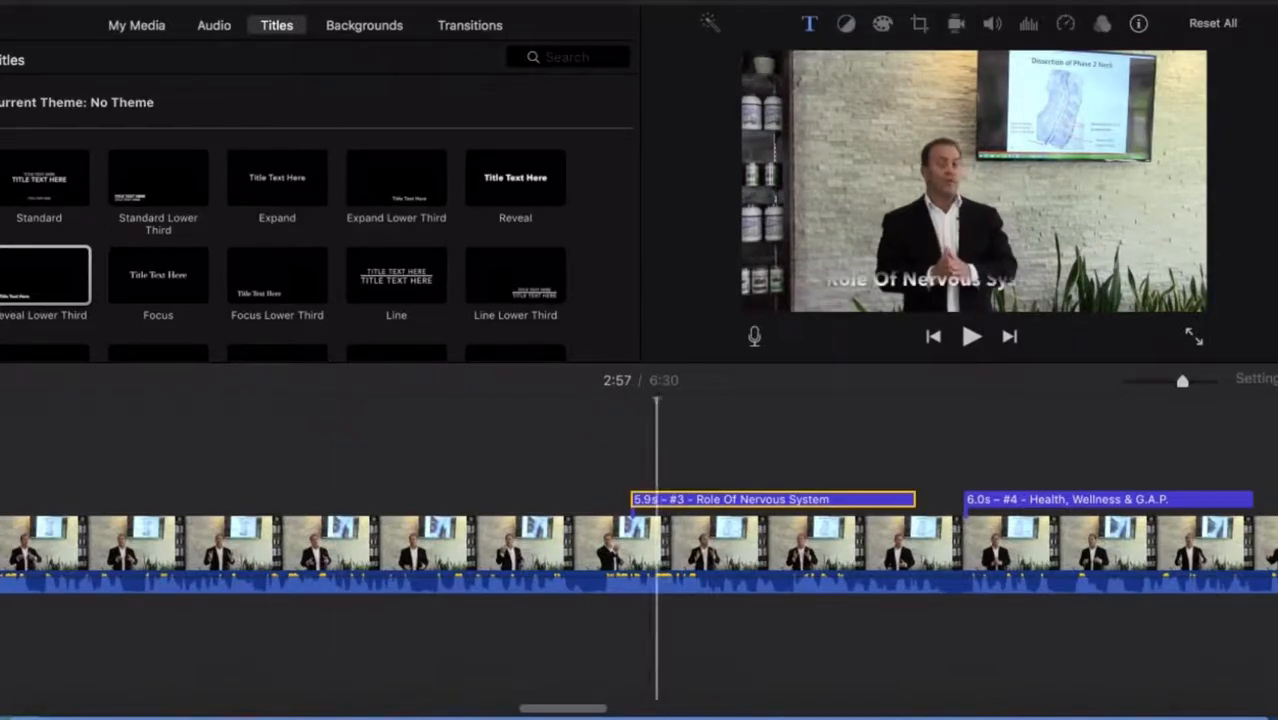
click(522, 492)
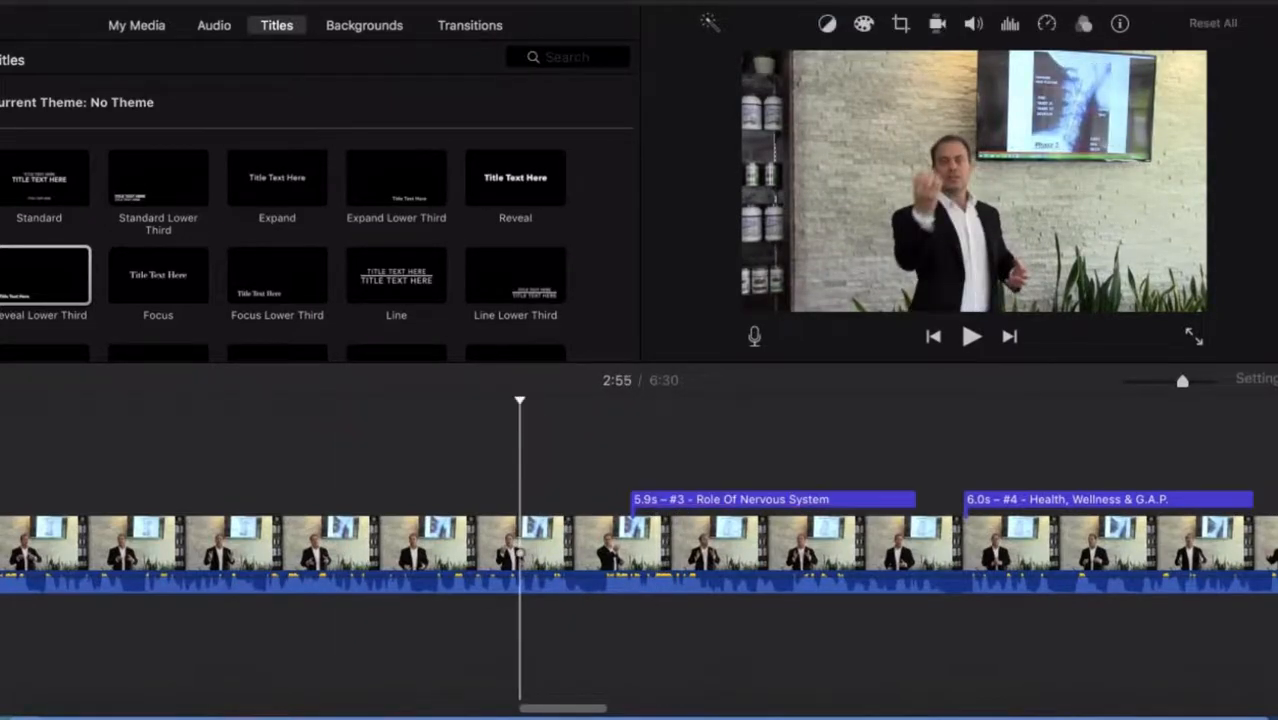
key(space)
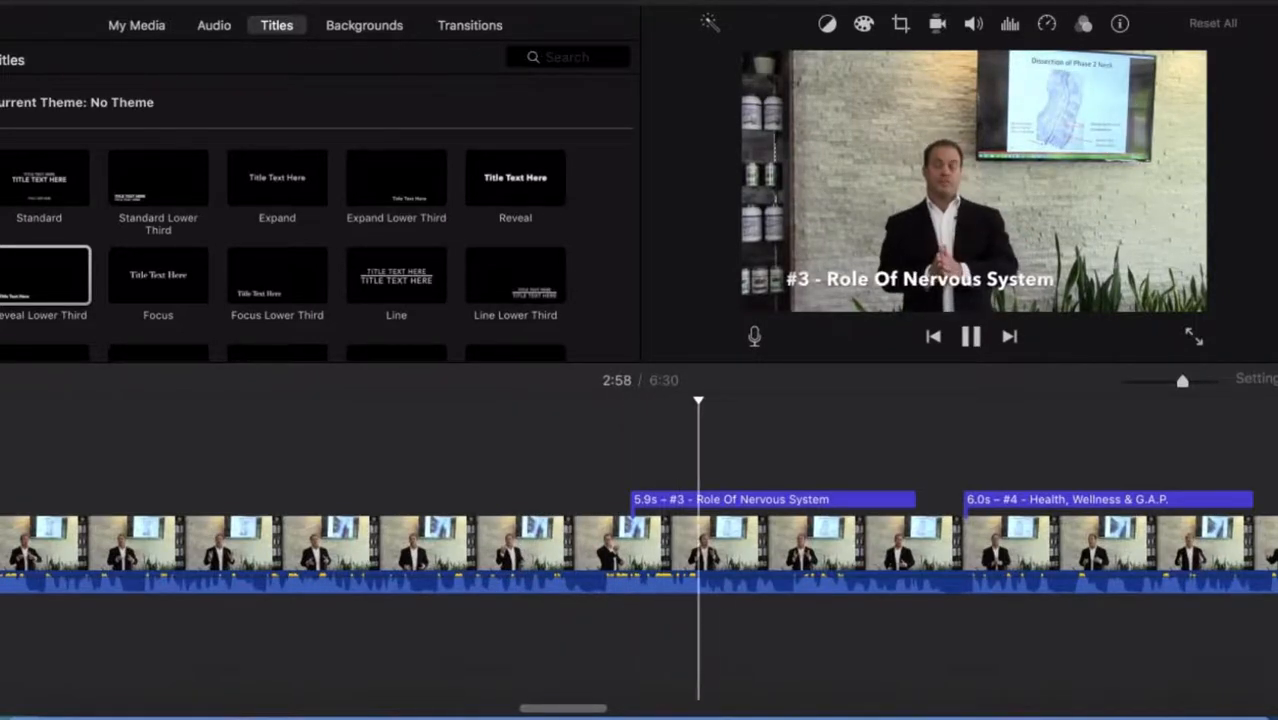
key(space)
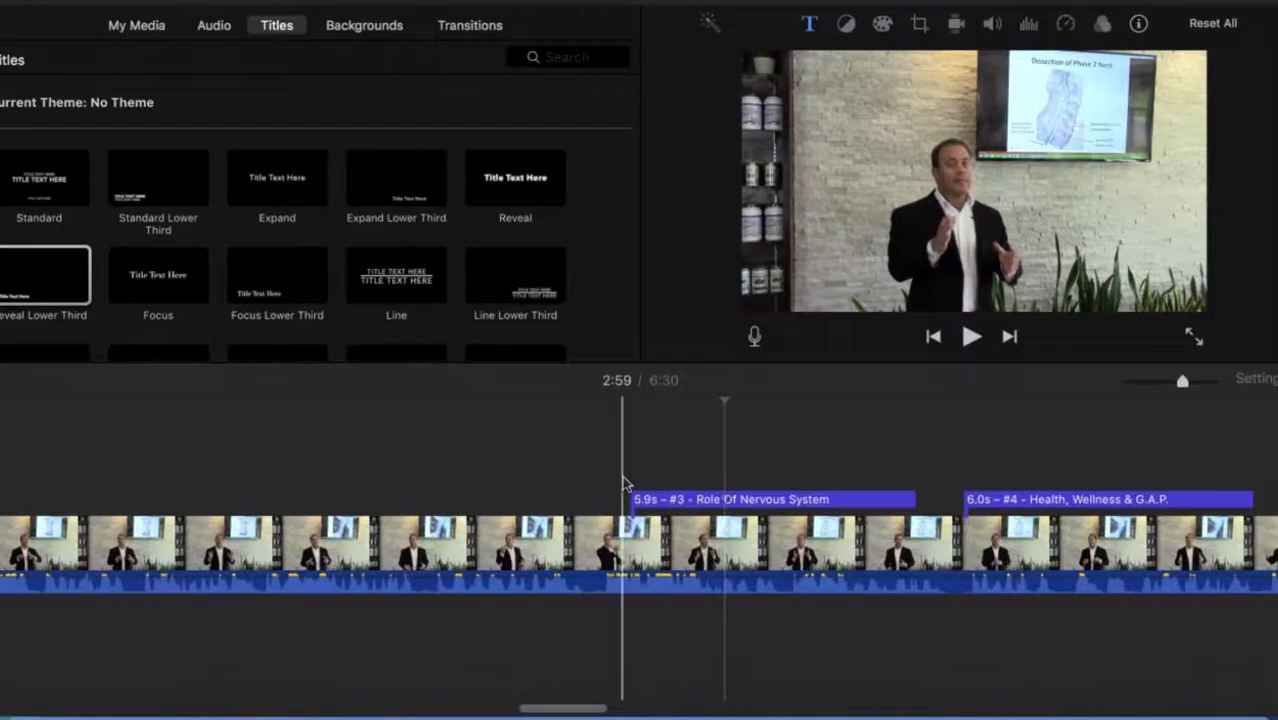
Step: Change the third title's text to "#3 - Role Of The Nervous System" and slightly adjust its end point on the timeline
click(643, 502)
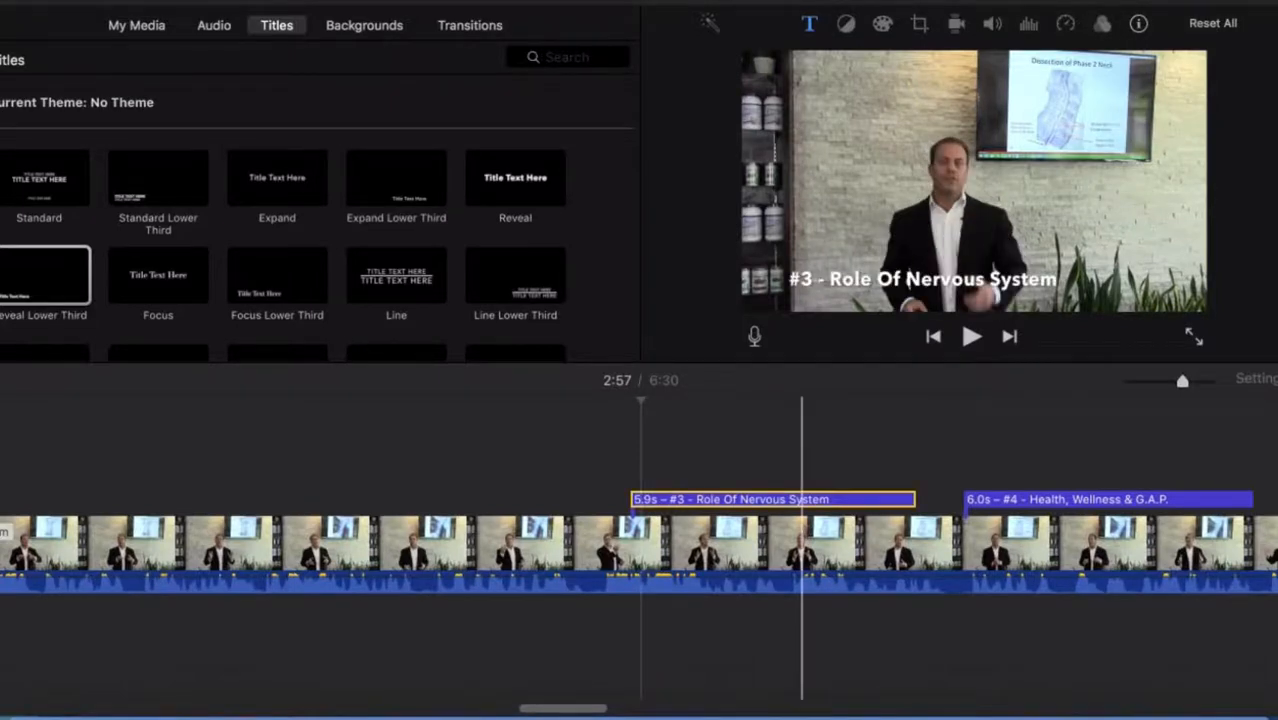
click(866, 499)
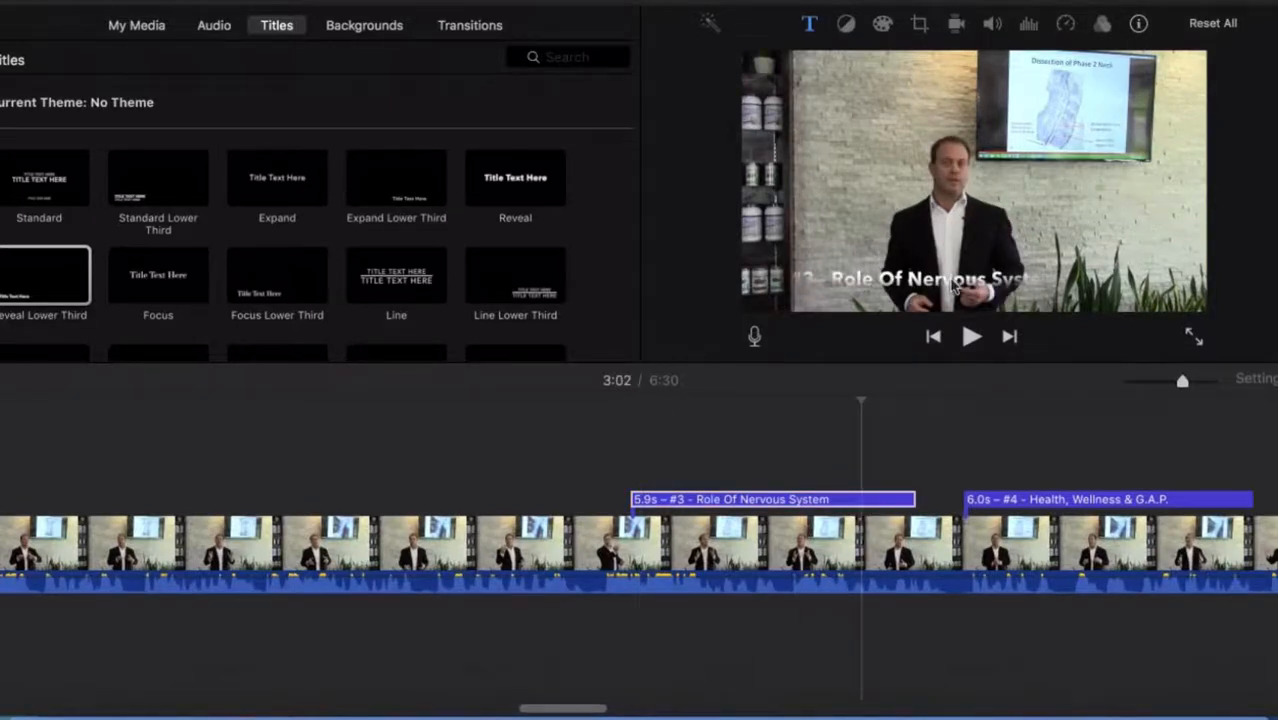
click(954, 284)
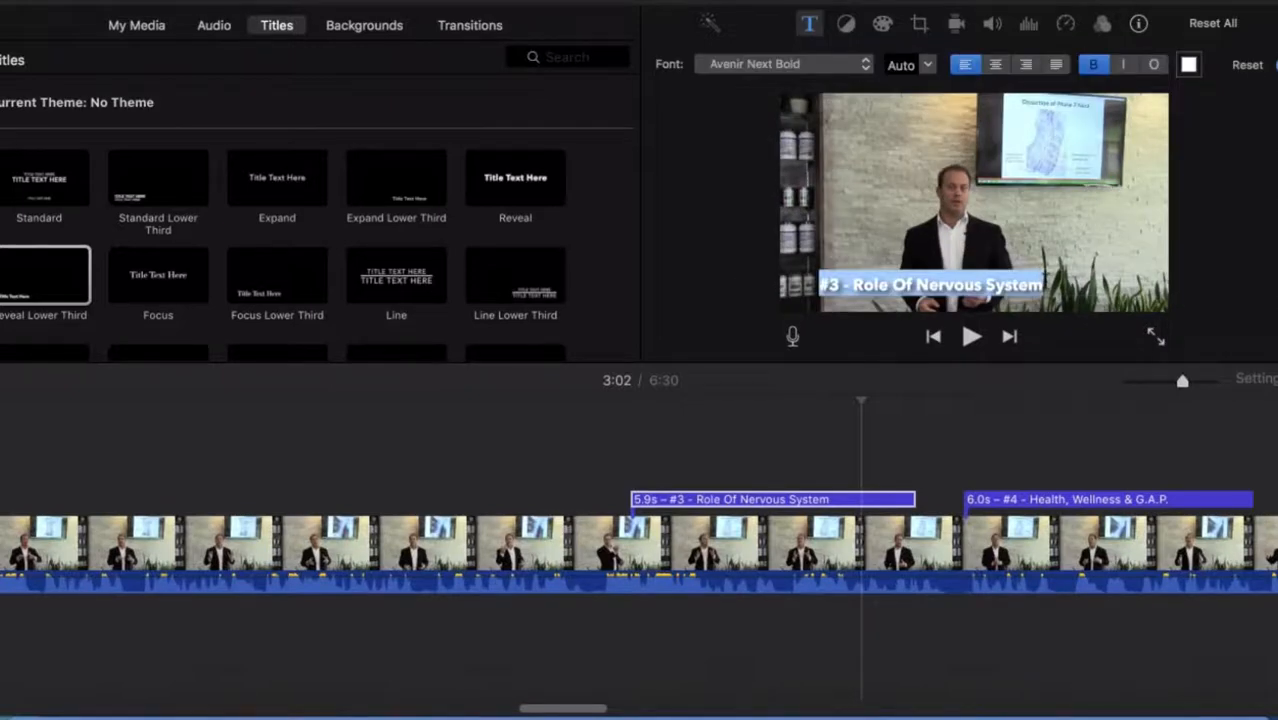
key(BackSpace)
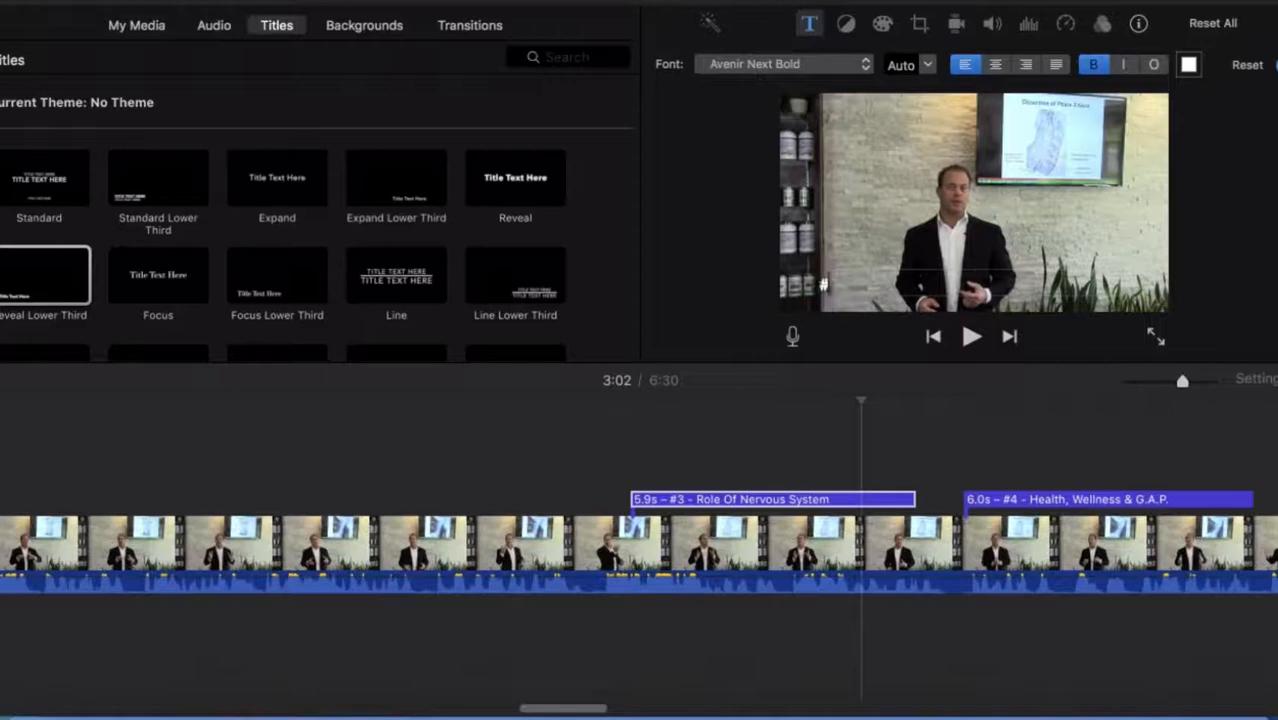
text(#3 - Role Of Th)
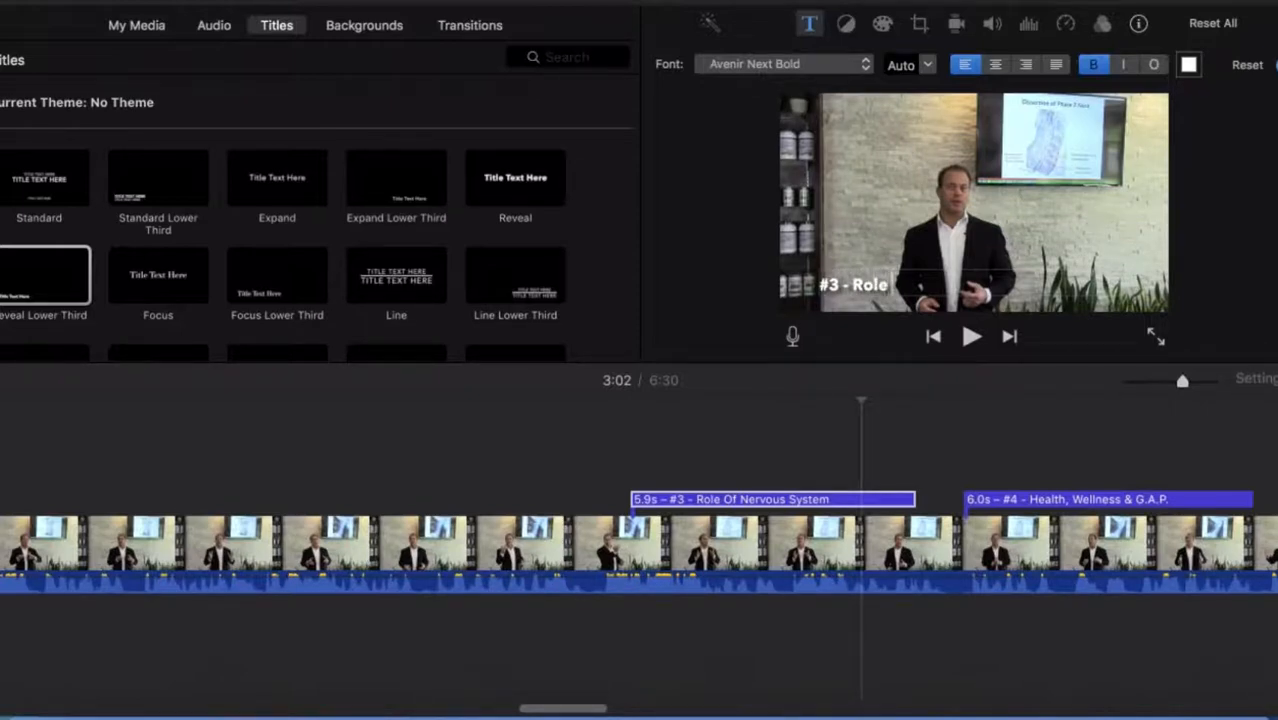
text(er Nervous)
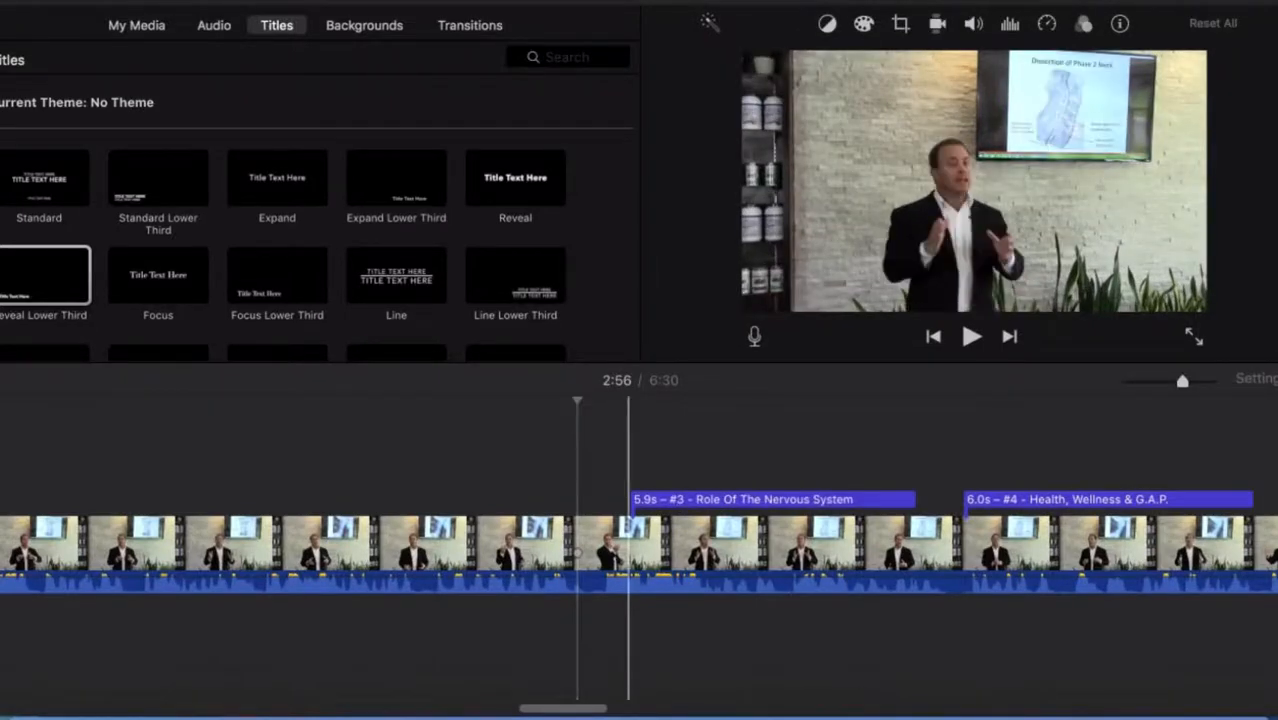
click(634, 499)
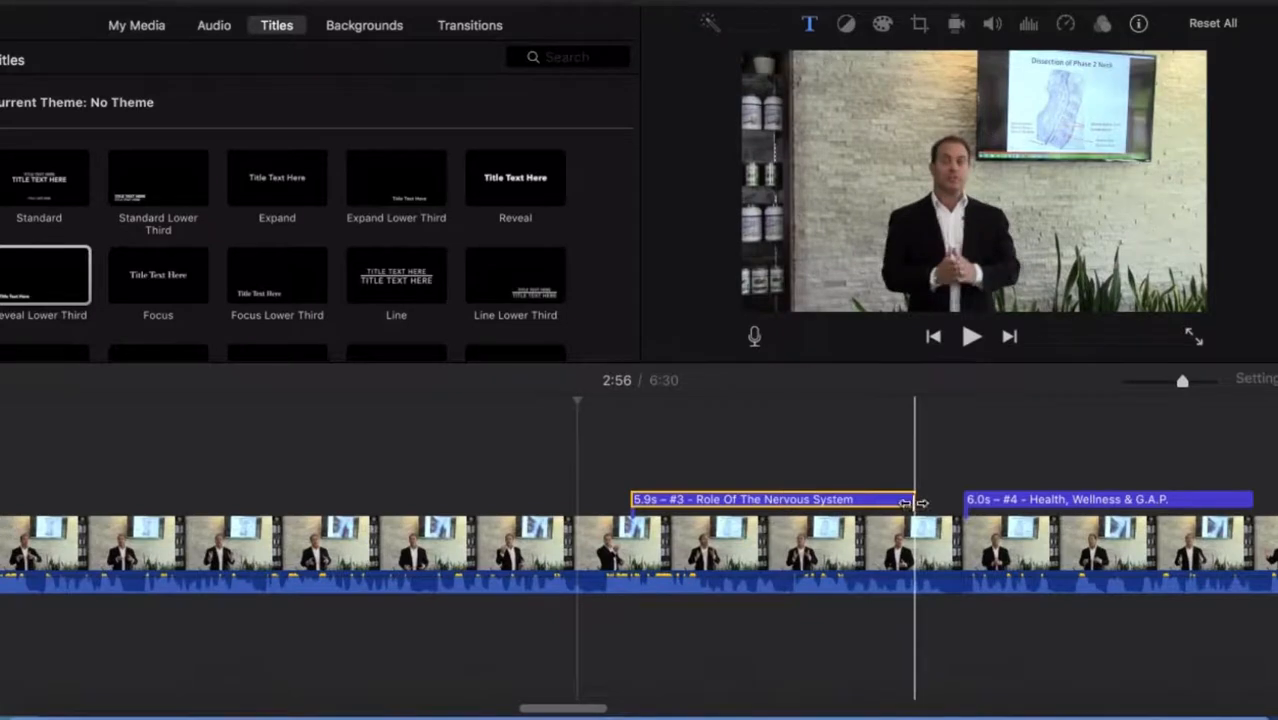
drag(914, 499, 918, 499)
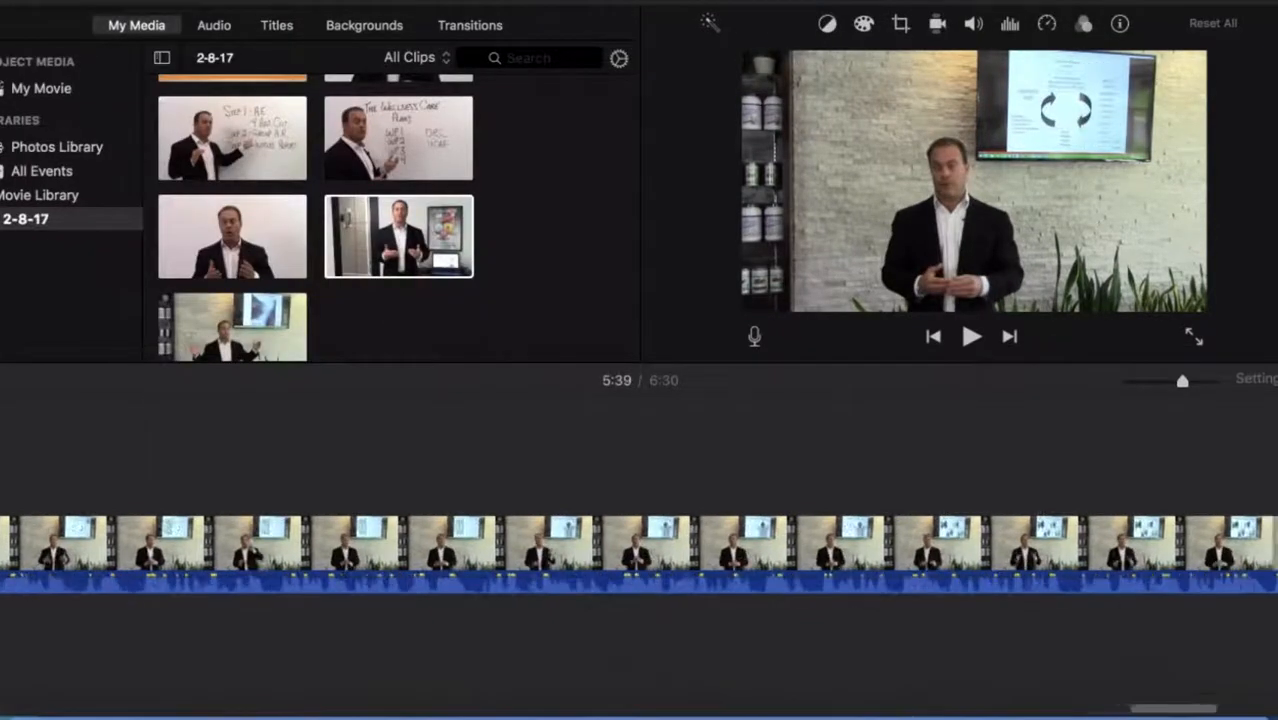
Step: Play the end of the presentation footage from 6:19, leading up to the closing logo clip
scroll(494, 460, right, 5)
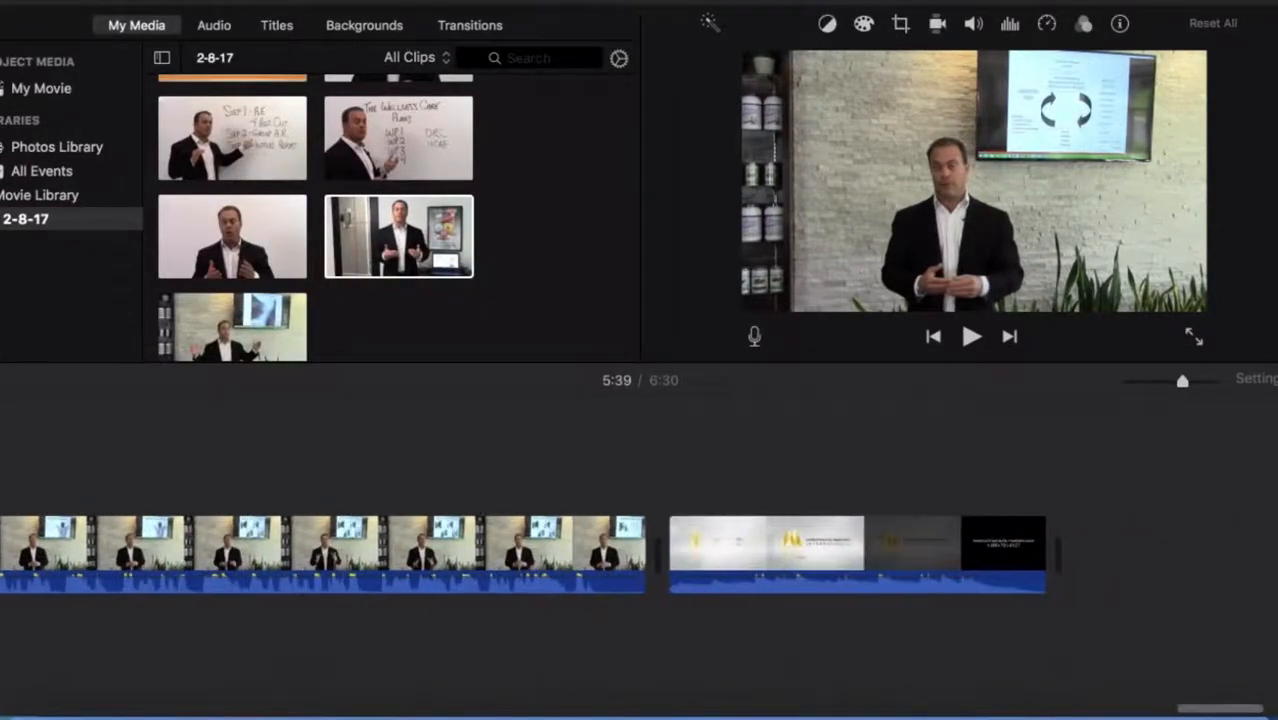
click(494, 460)
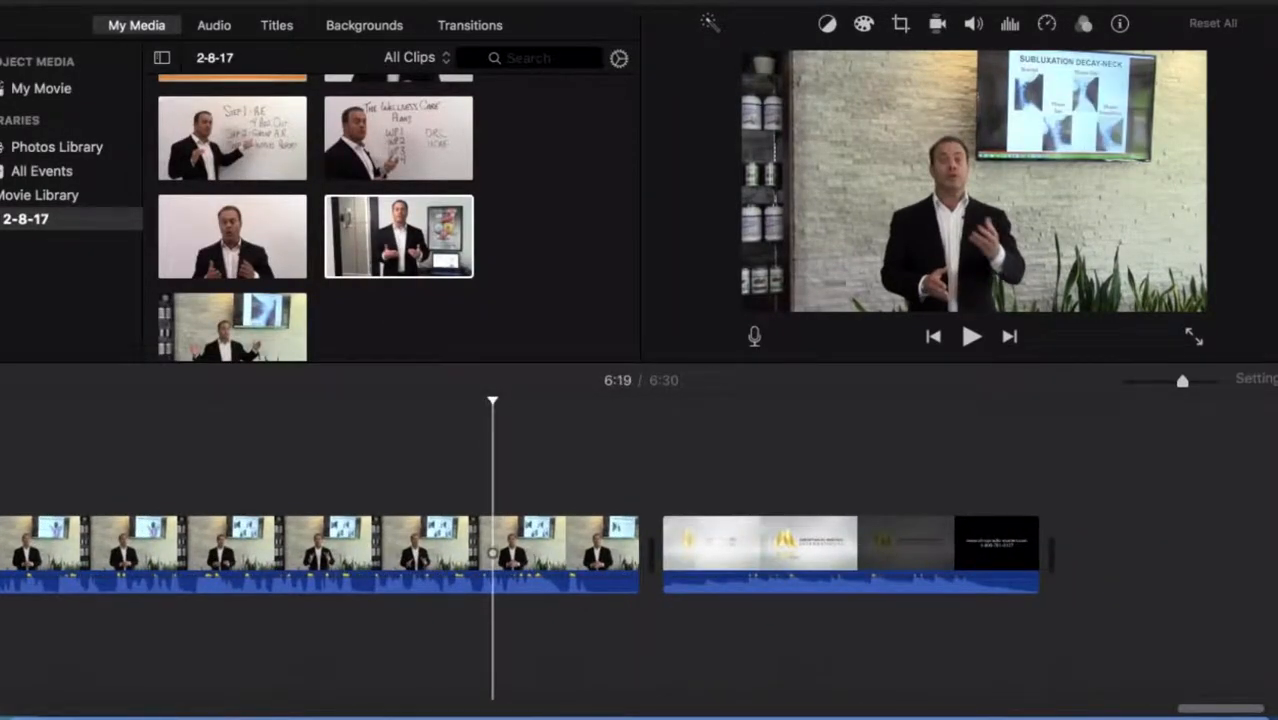
key(space)
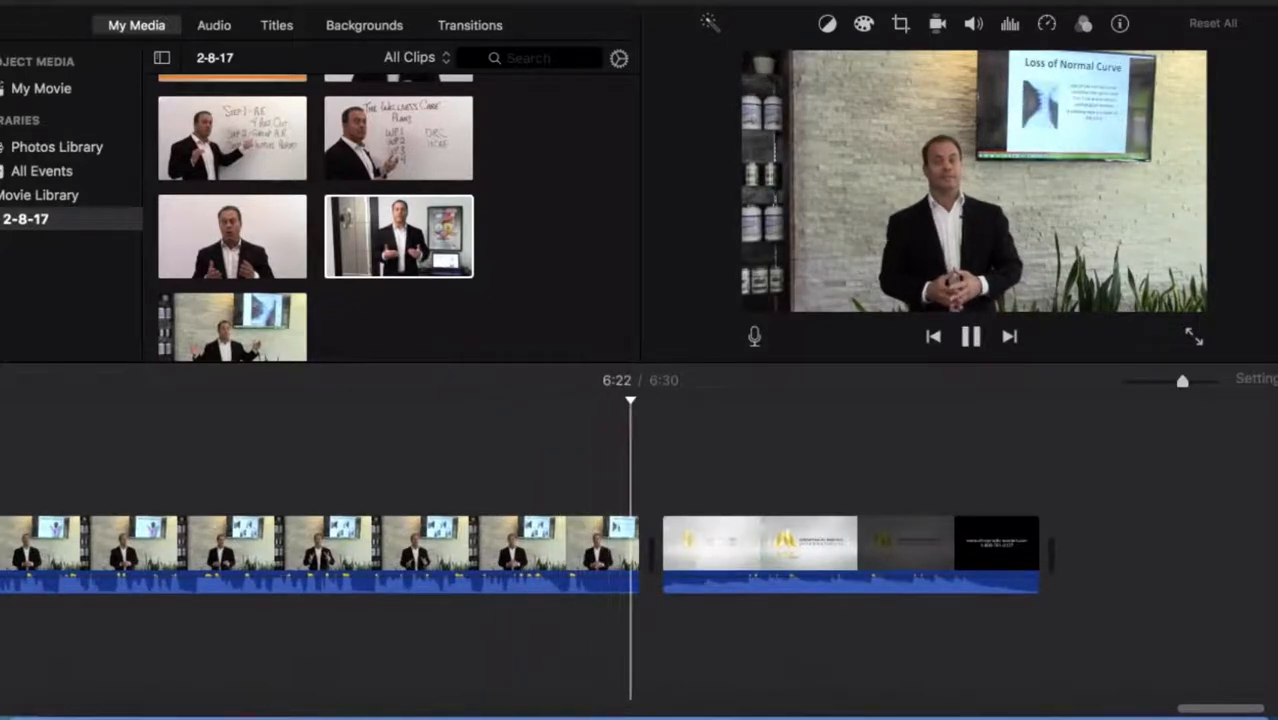
Step: Stop playback, split the presentation clip just before its end at 6:22, and delete the short leftover piece before the closing logo clip
key(space)
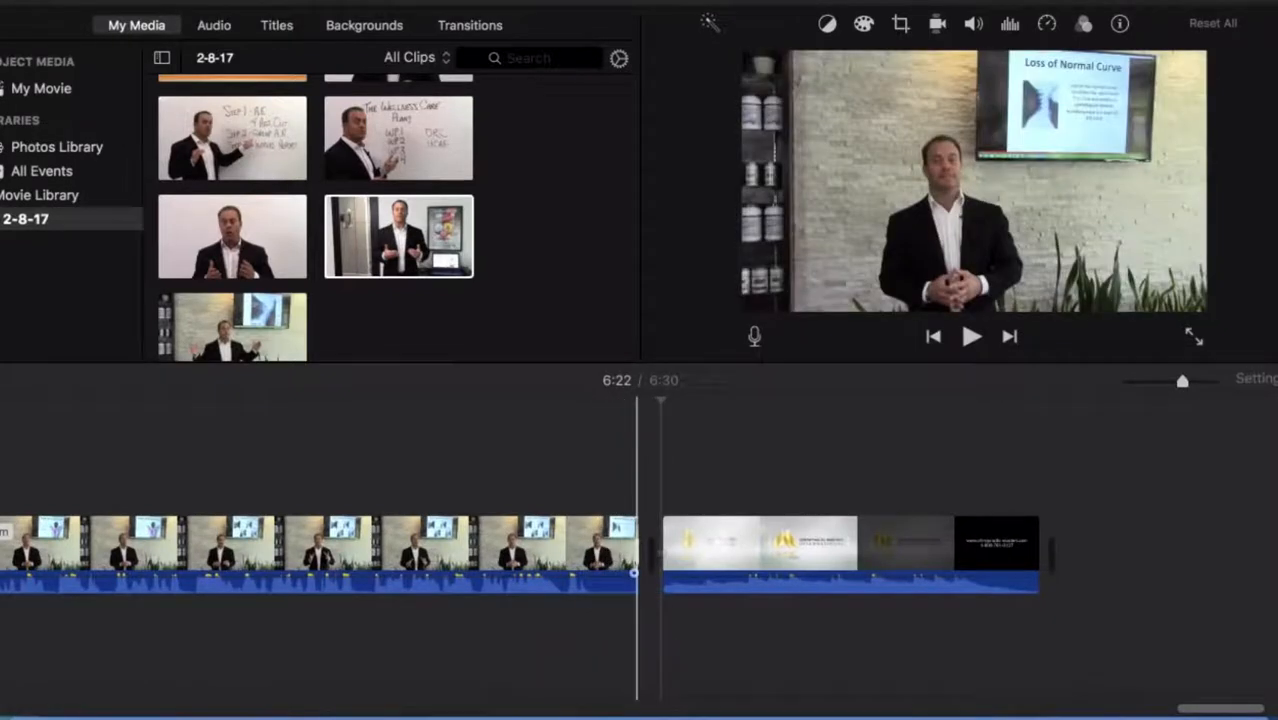
right_click(610, 548)
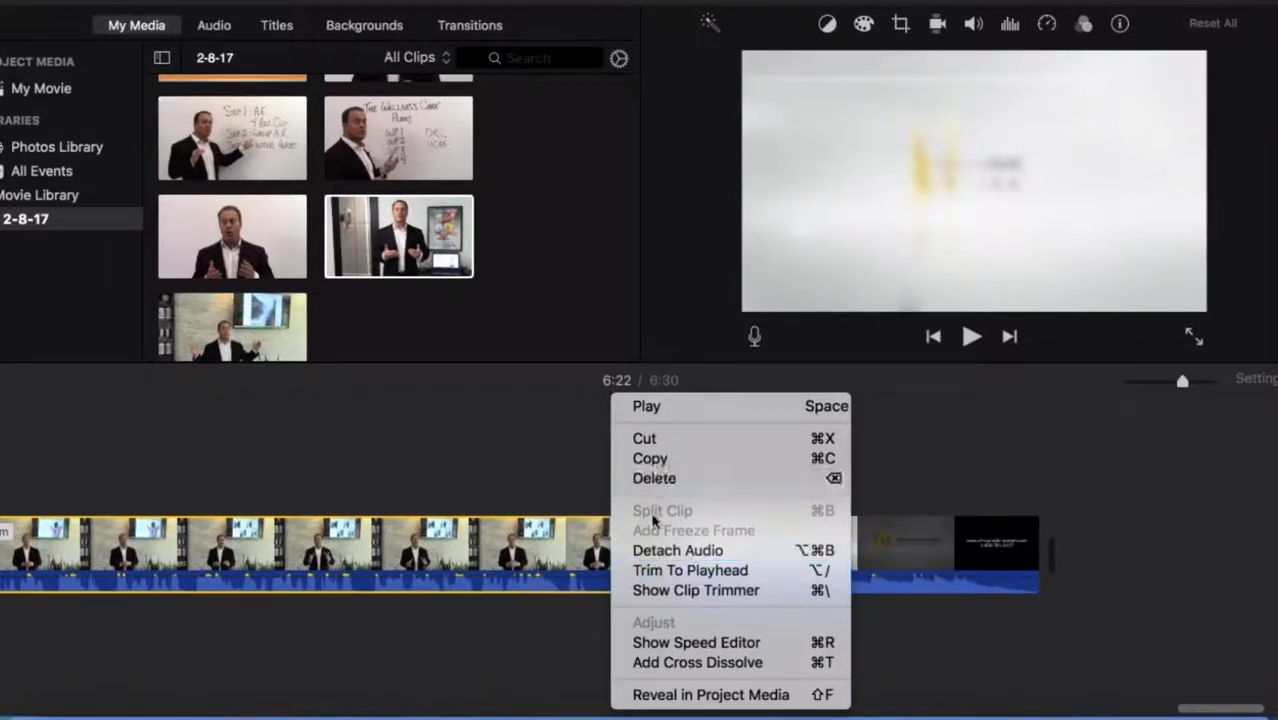
click(596, 491)
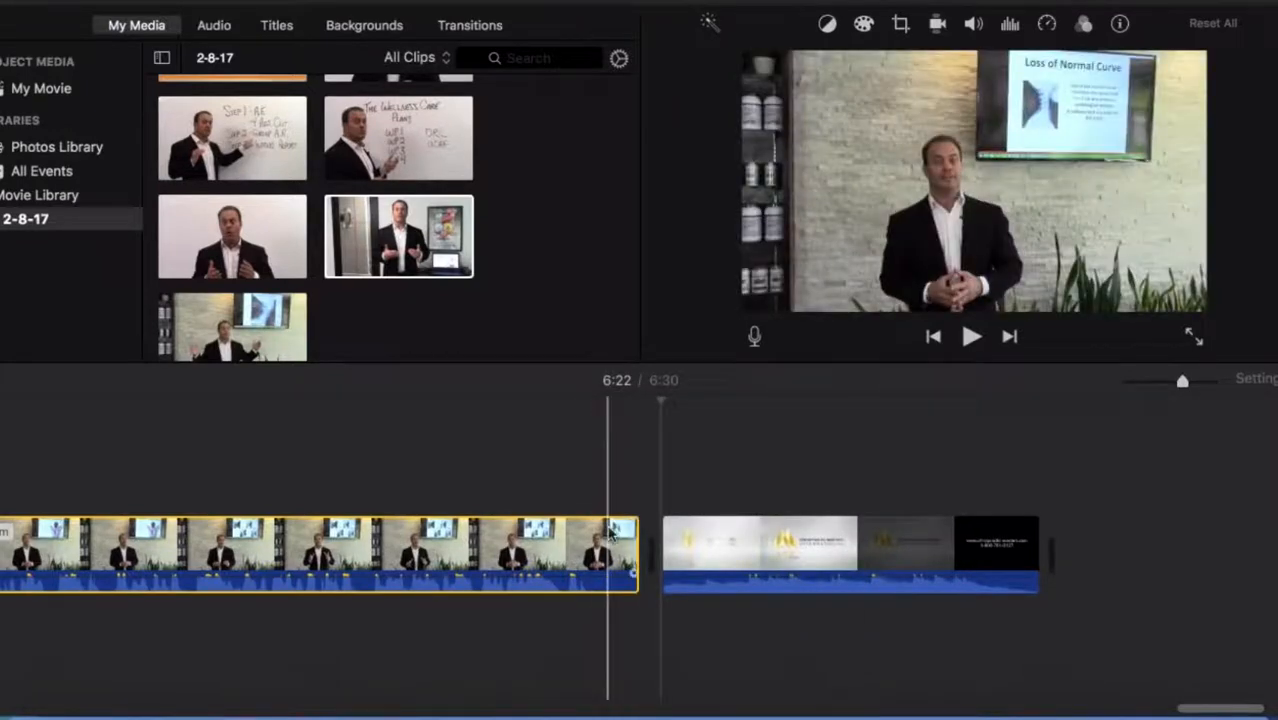
right_click(616, 525)
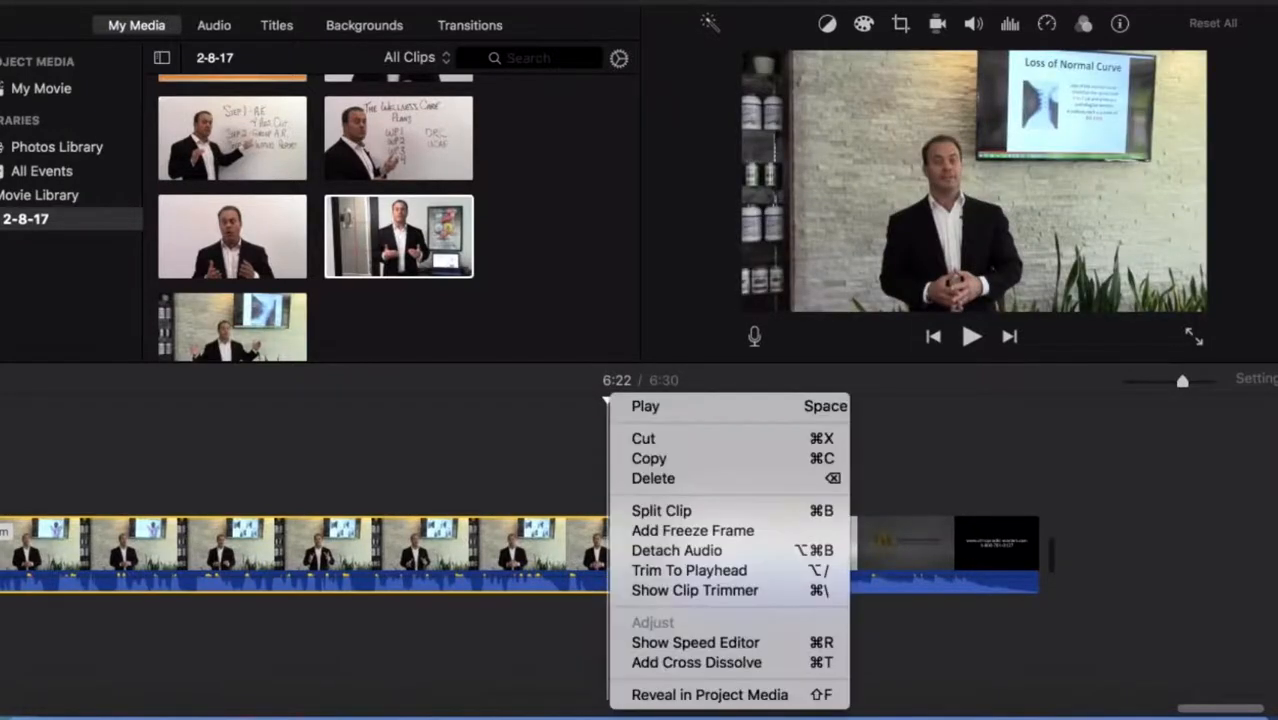
click(645, 511)
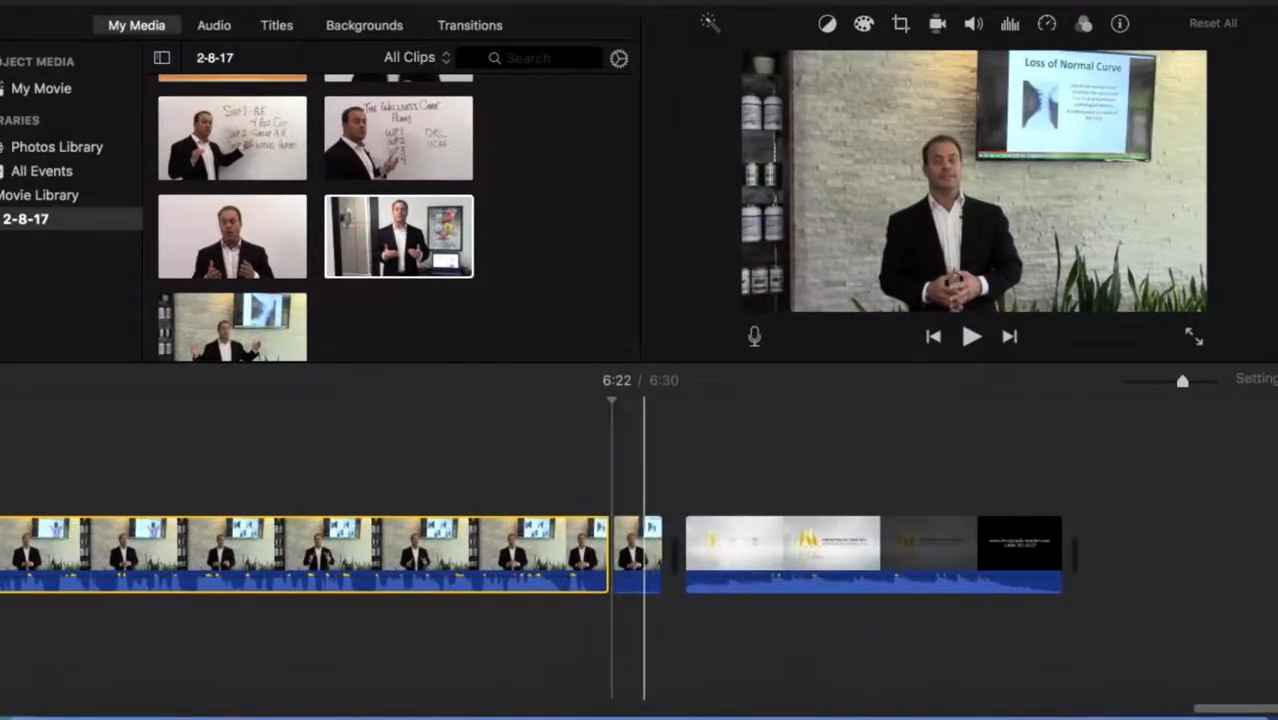
right_click(647, 572)
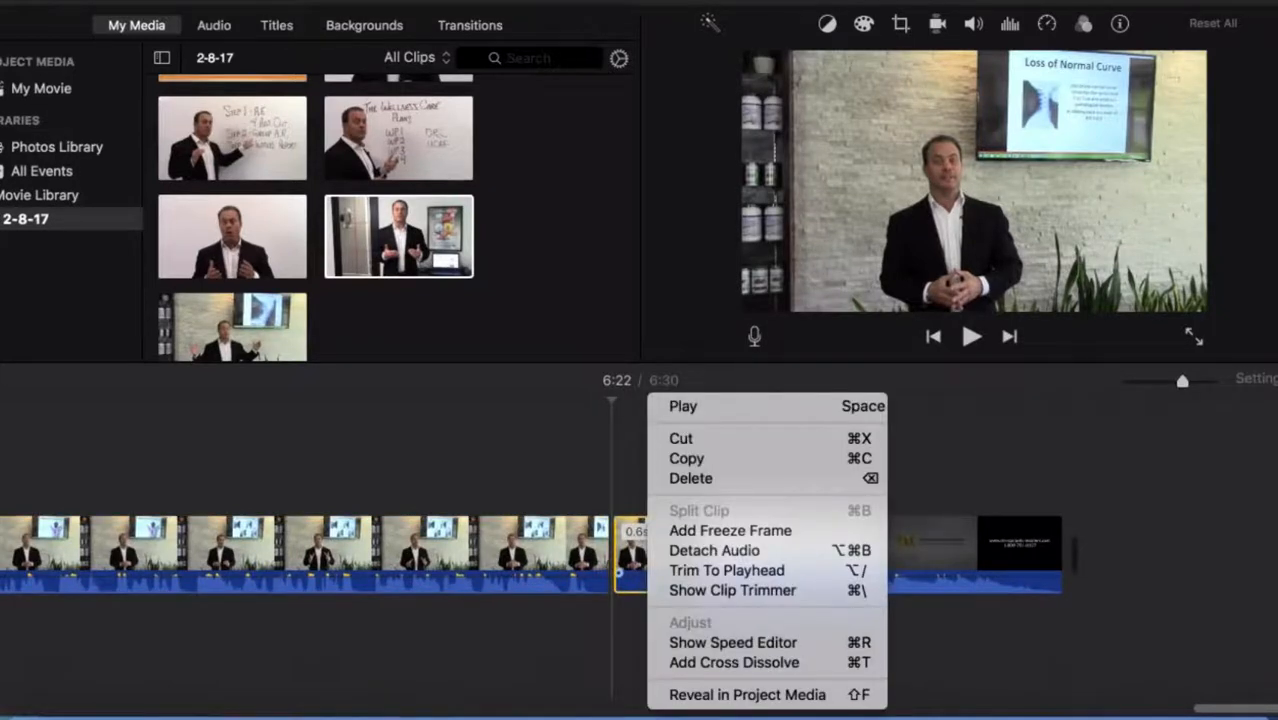
click(690, 478)
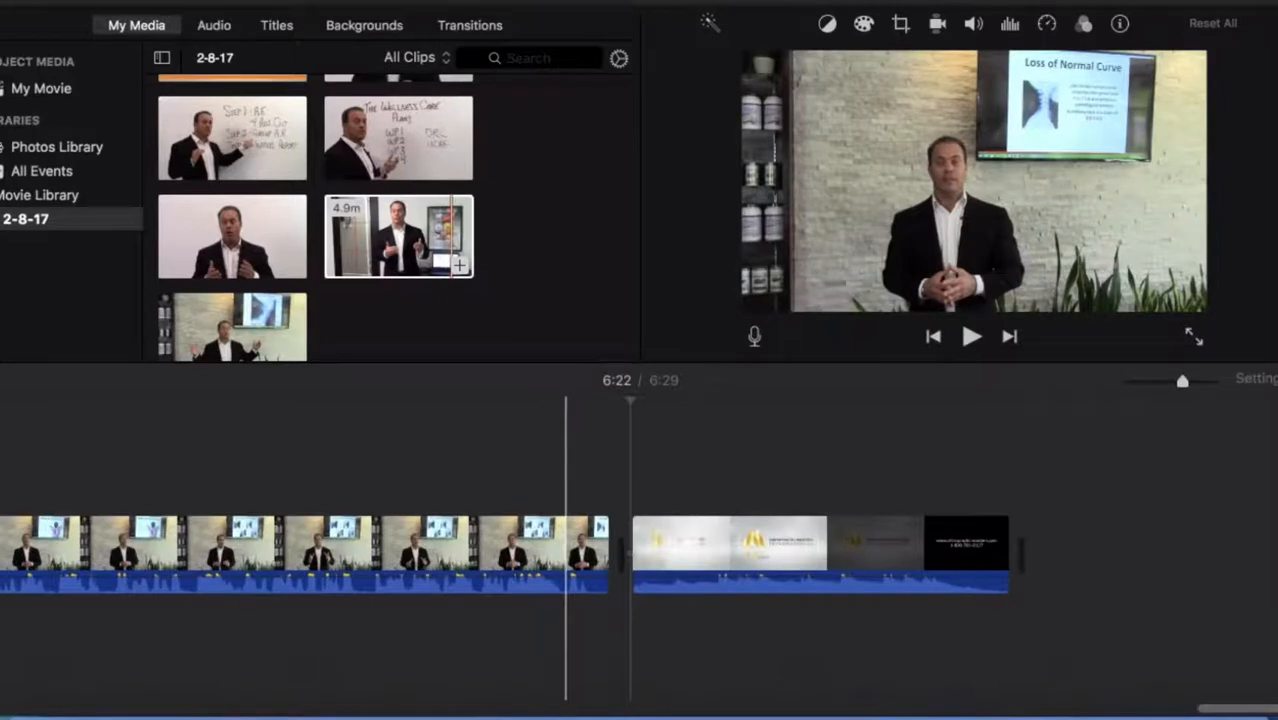
Step: Play the trimmed end of the presentation footage and its changeover into the closing logo clip
key(space)
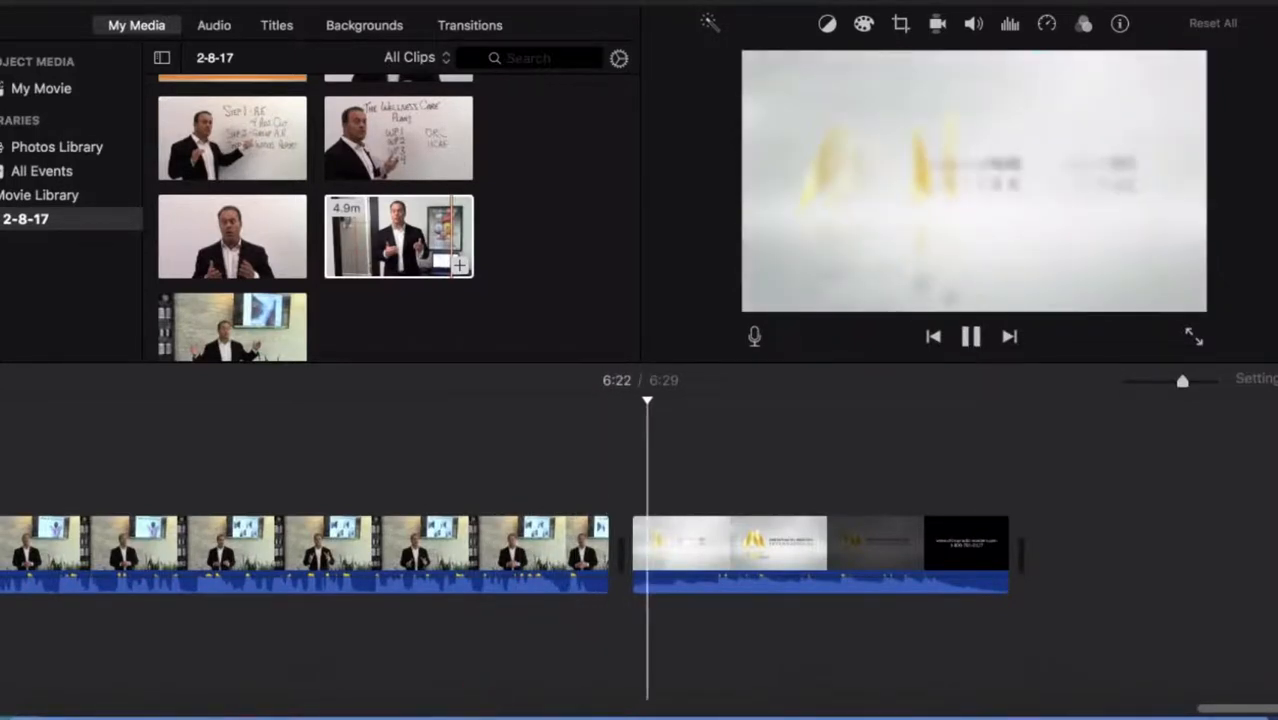
key(space)
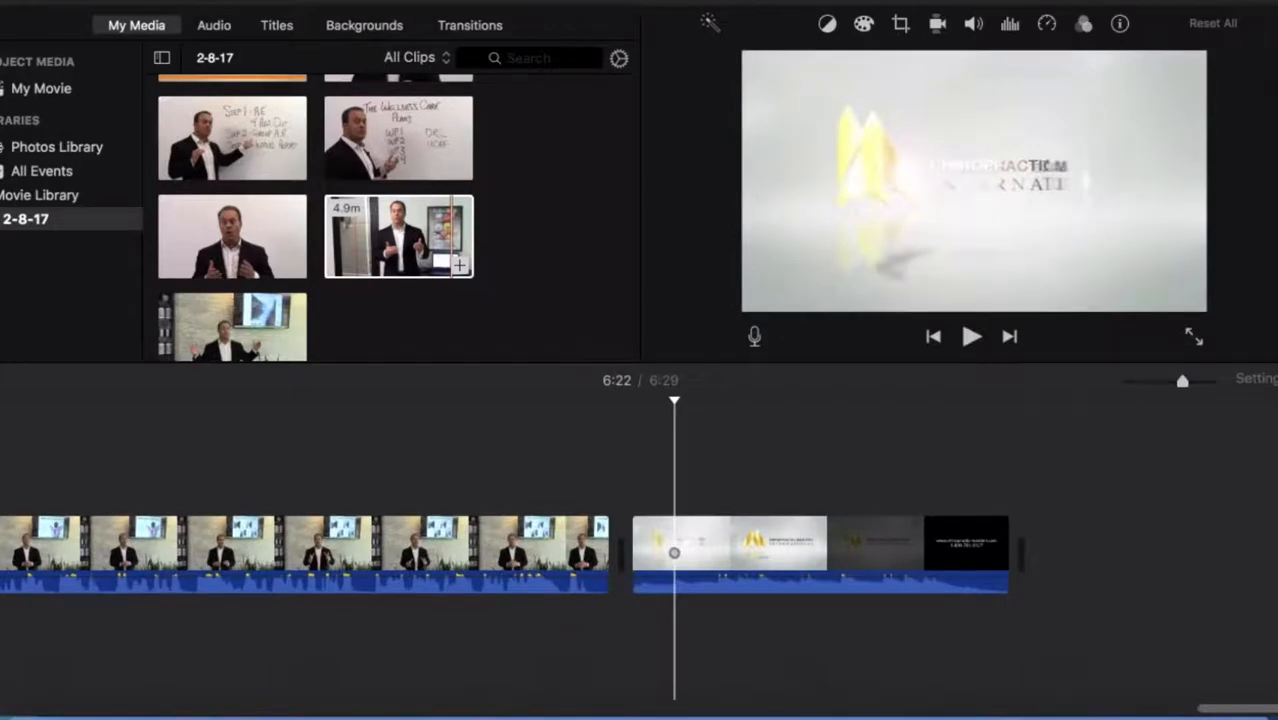
key(space)
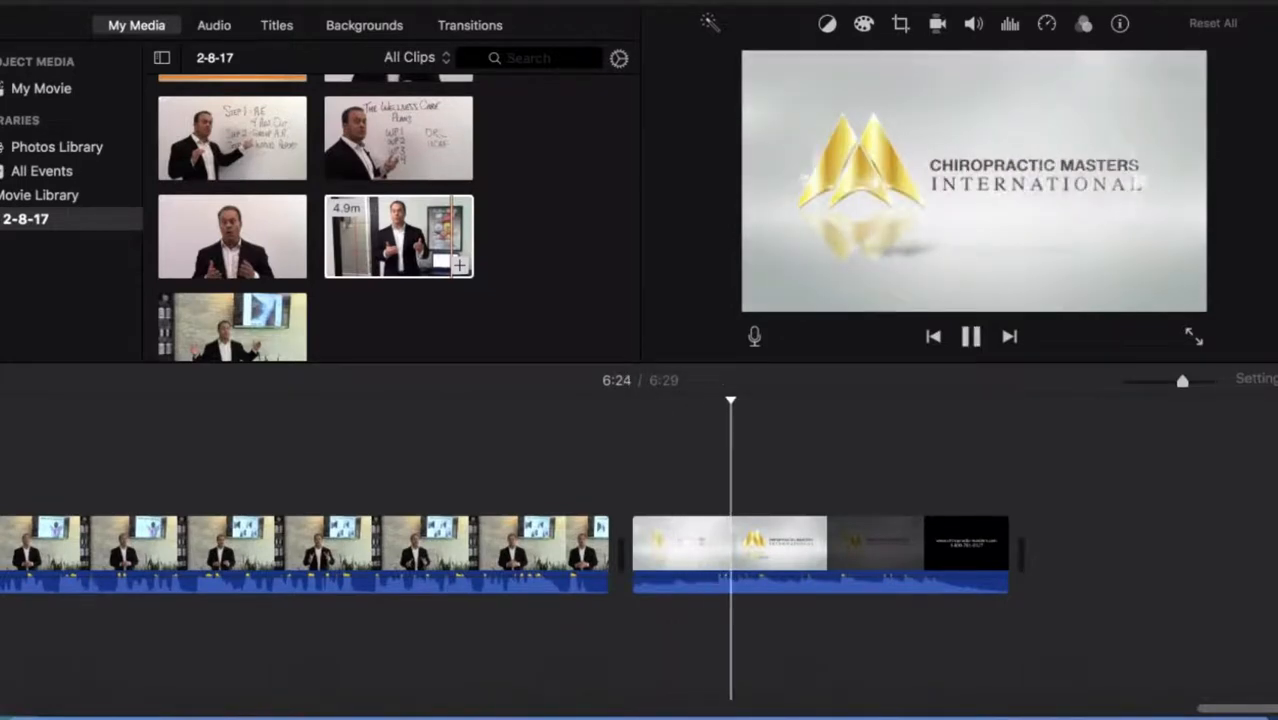
key(space)
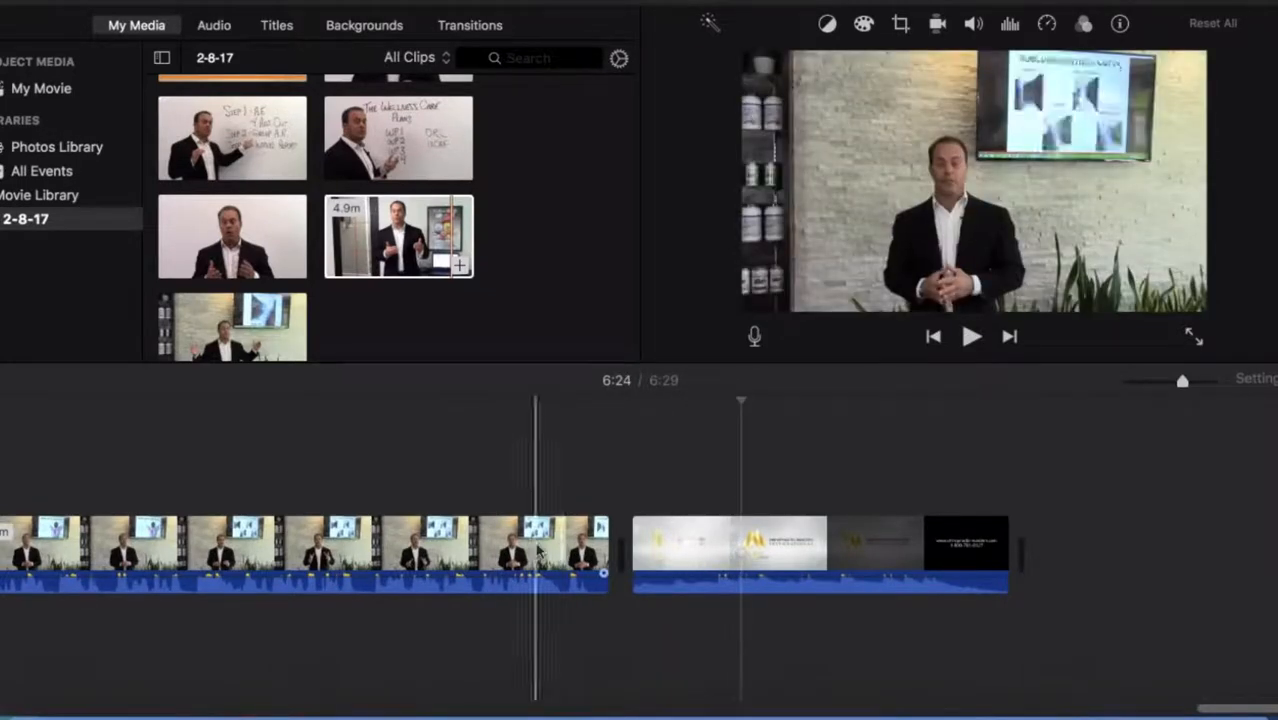
key(space)
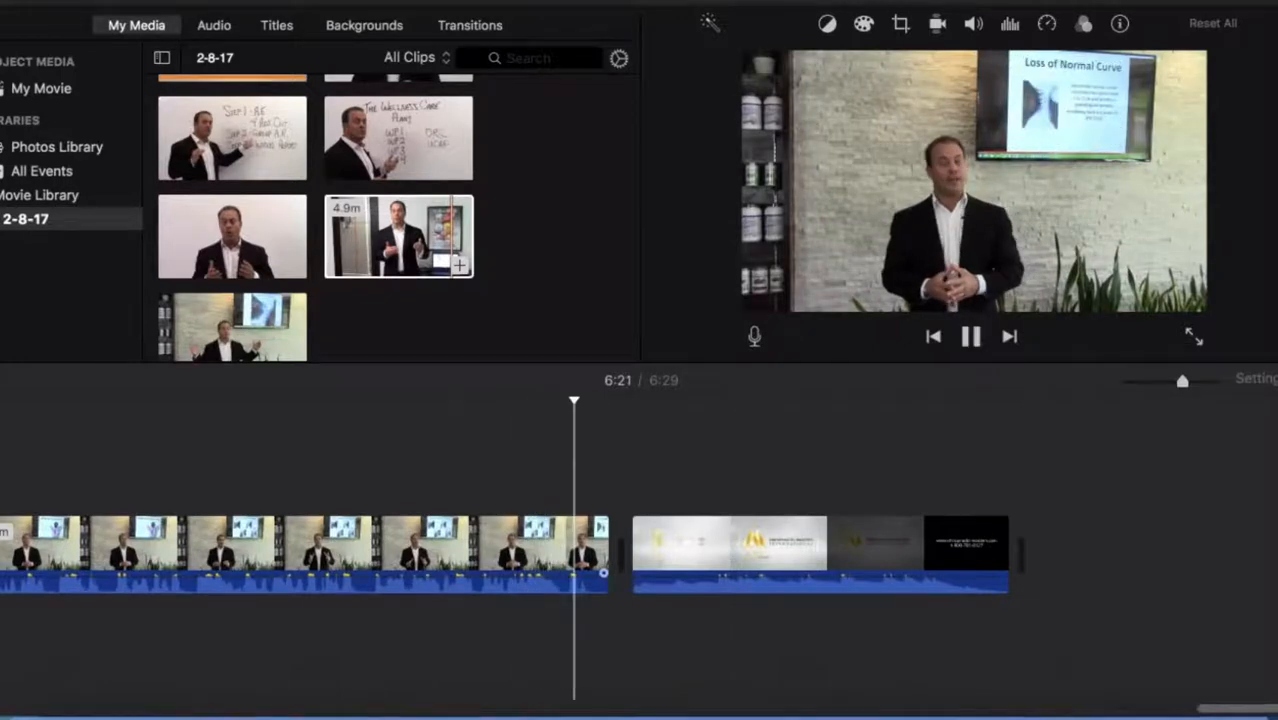
key(space)
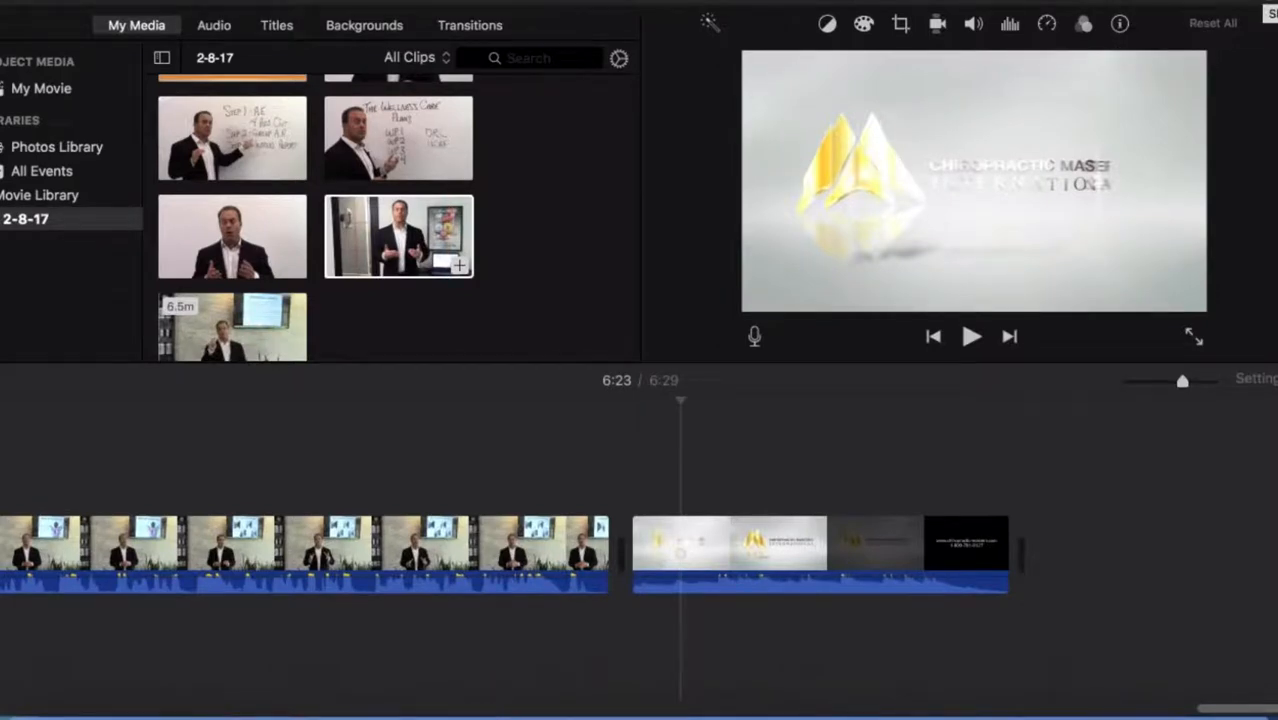
Step: Open the movie's sharing options and choose to export it as a file
click(1271, 12)
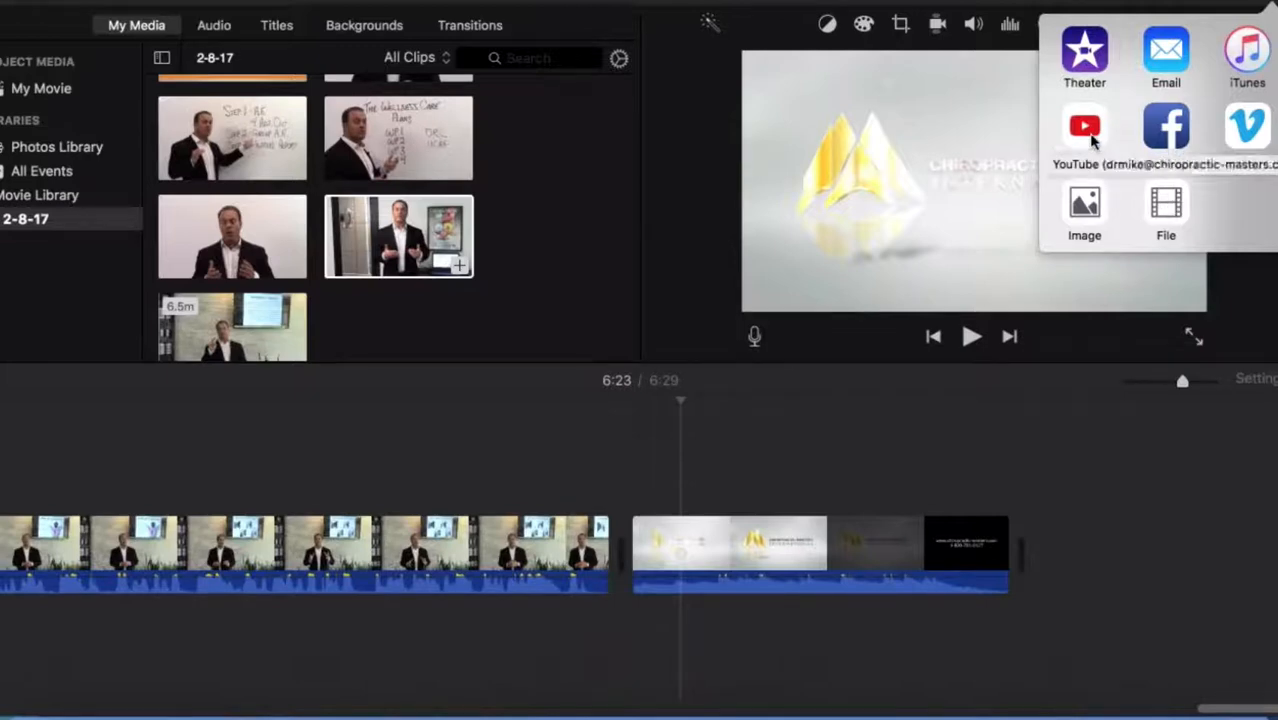
click(1170, 207)
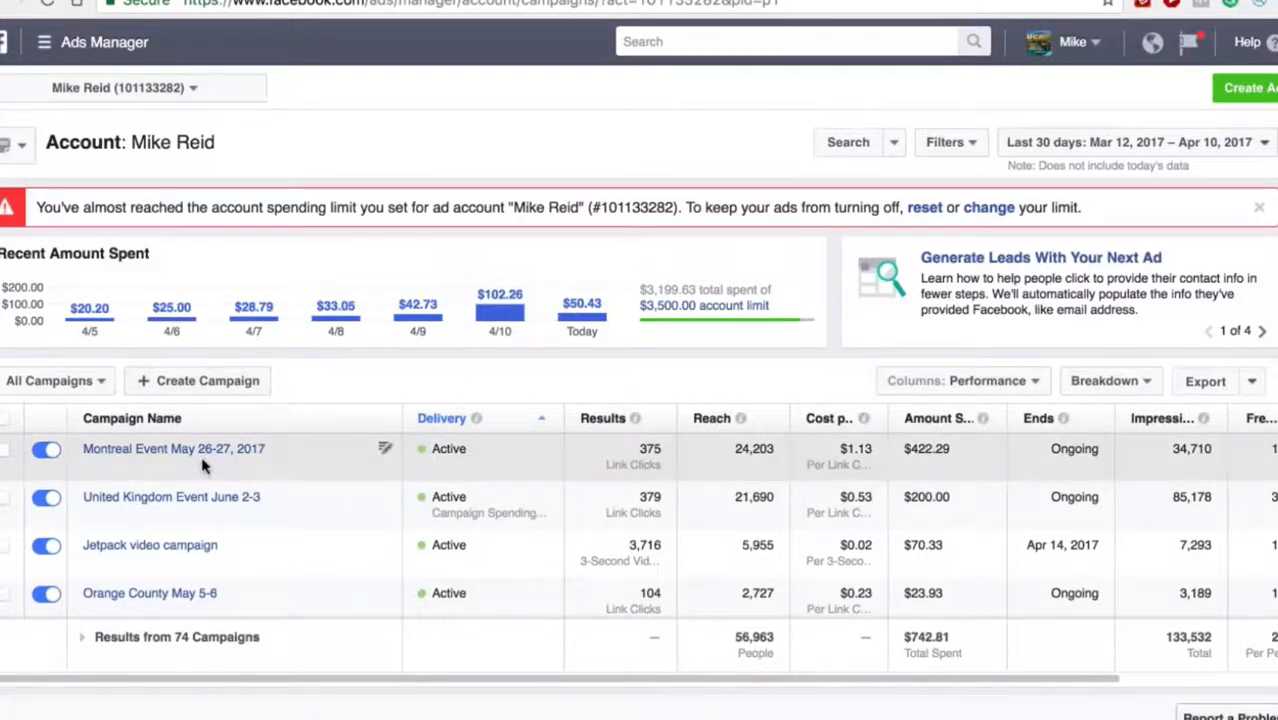
Step: In Facebook Ads Manager, look through the campaign list, open the Jetpack video campaign and review its performance and ad set
scroll(240, 570, down, 3)
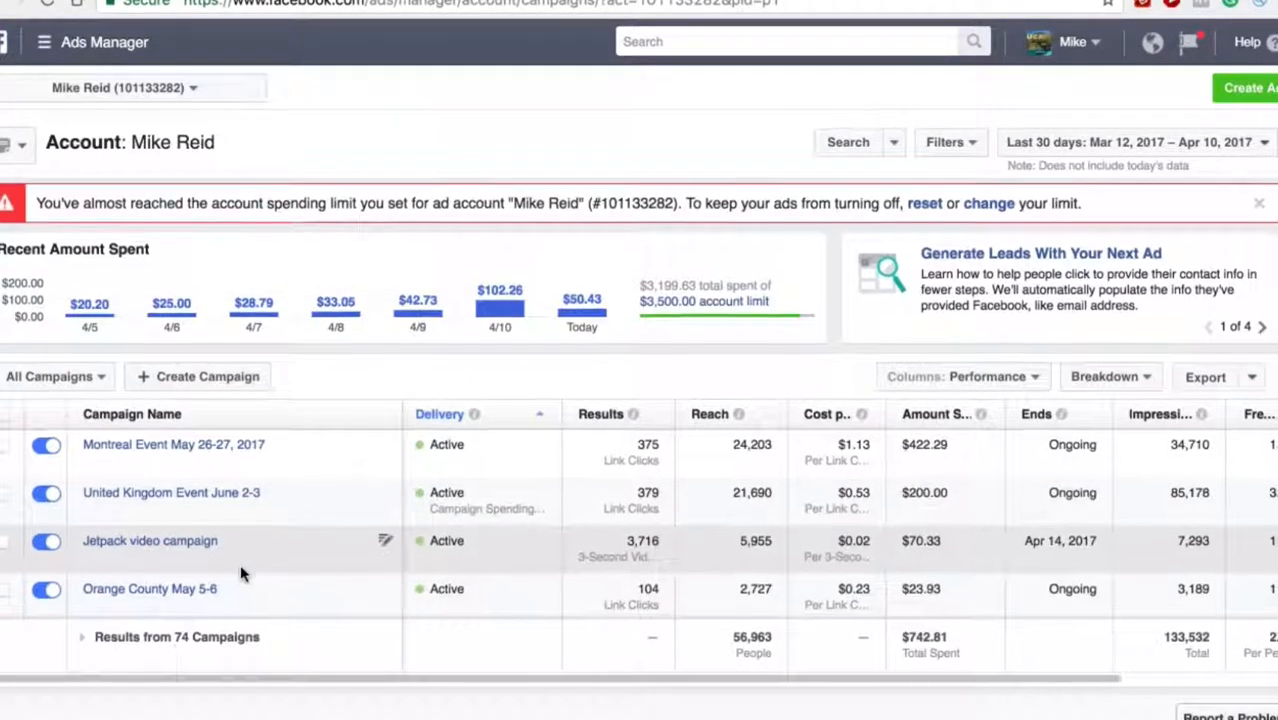
scroll(240, 570, up, 2)
scroll(240, 570, right, 1)
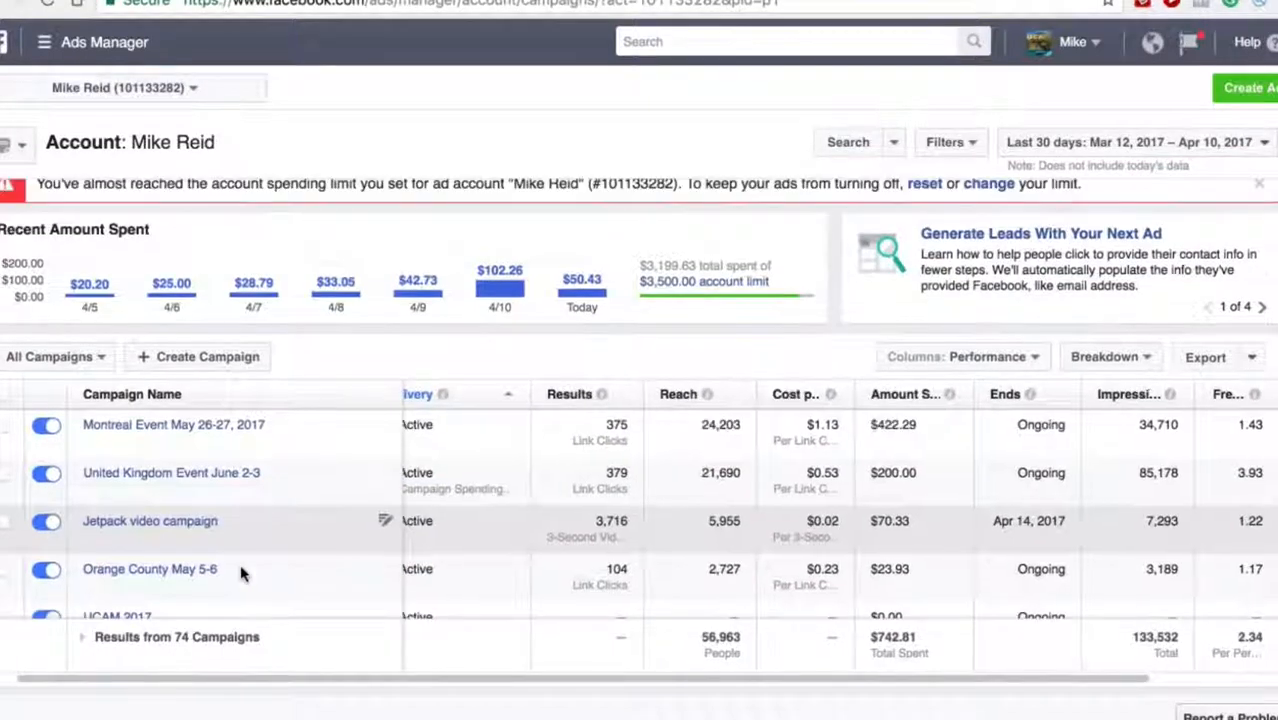
right_click(337, 465)
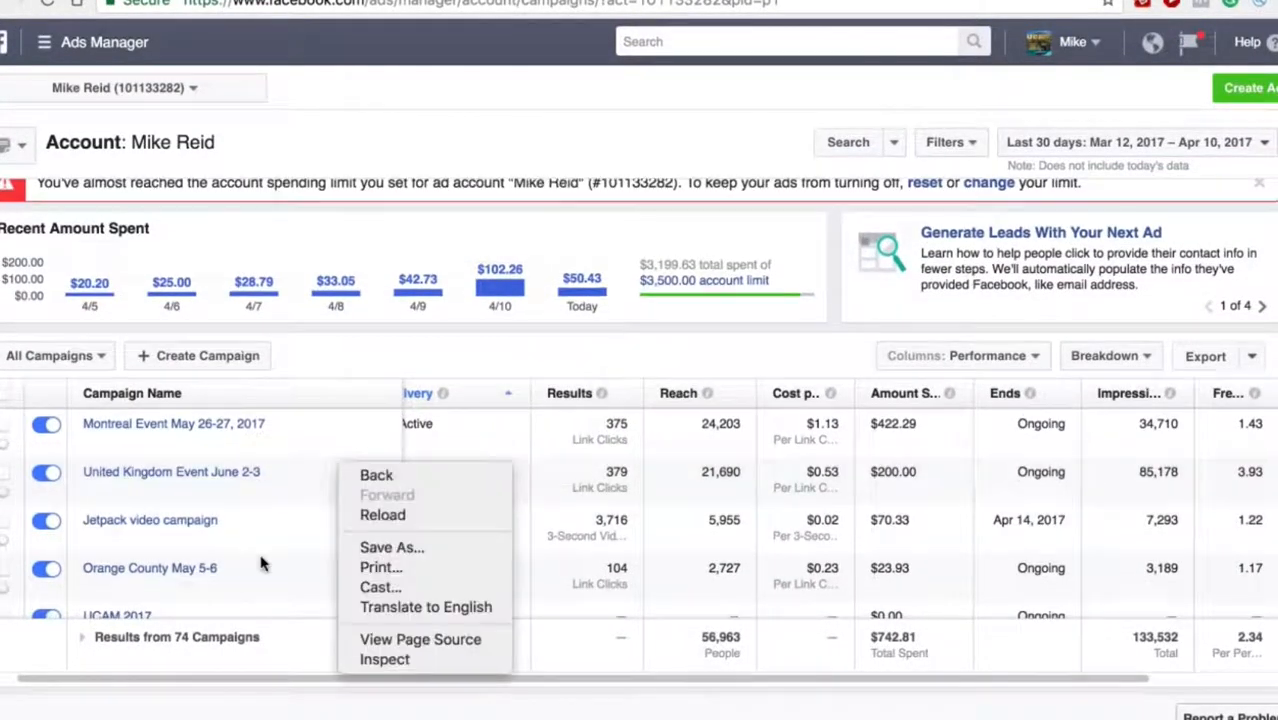
scroll(259, 558, down, 1)
click(190, 465)
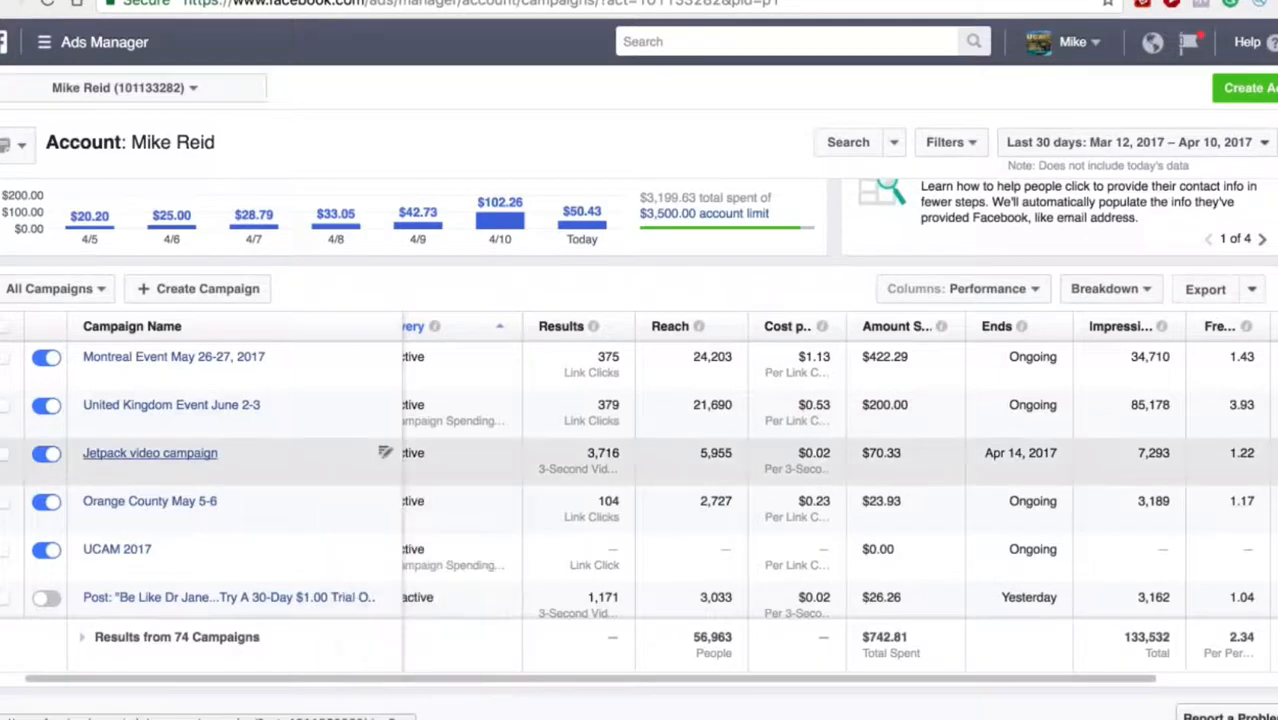
click(183, 462)
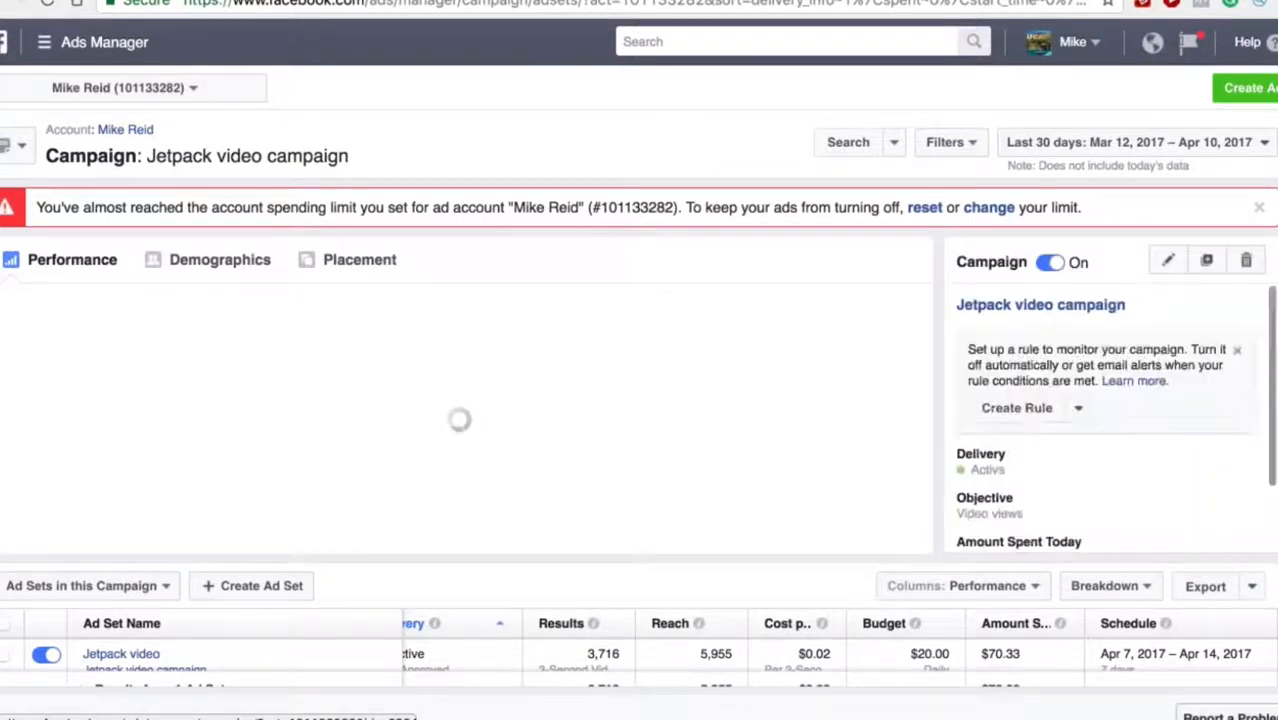
scroll(639, 420, down, 2)
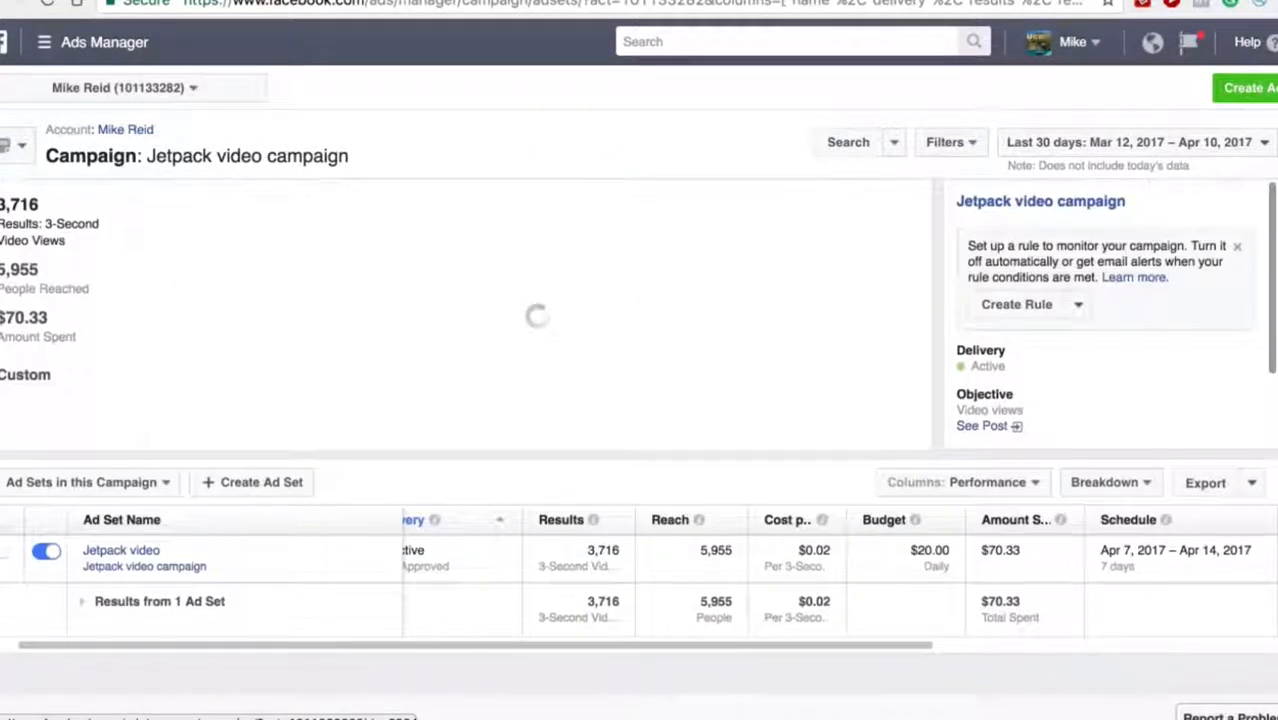
scroll(238, 304, up, 1)
scroll(238, 304, up, 1)
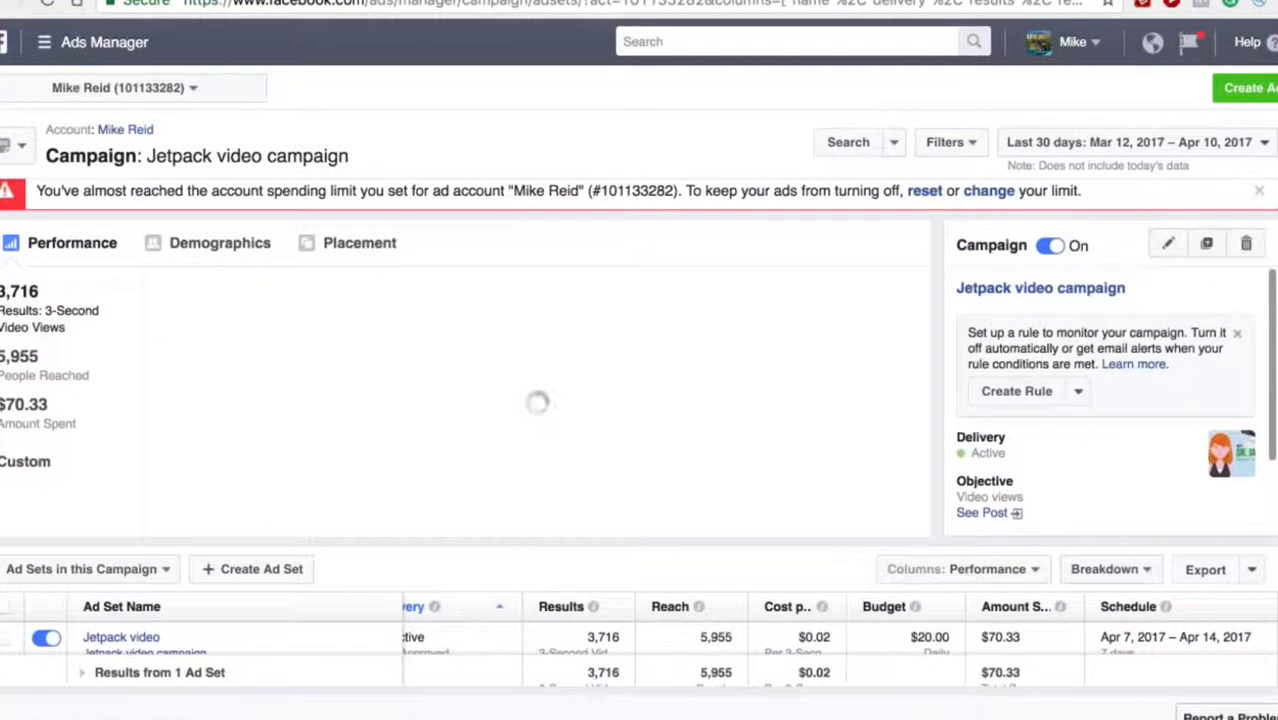